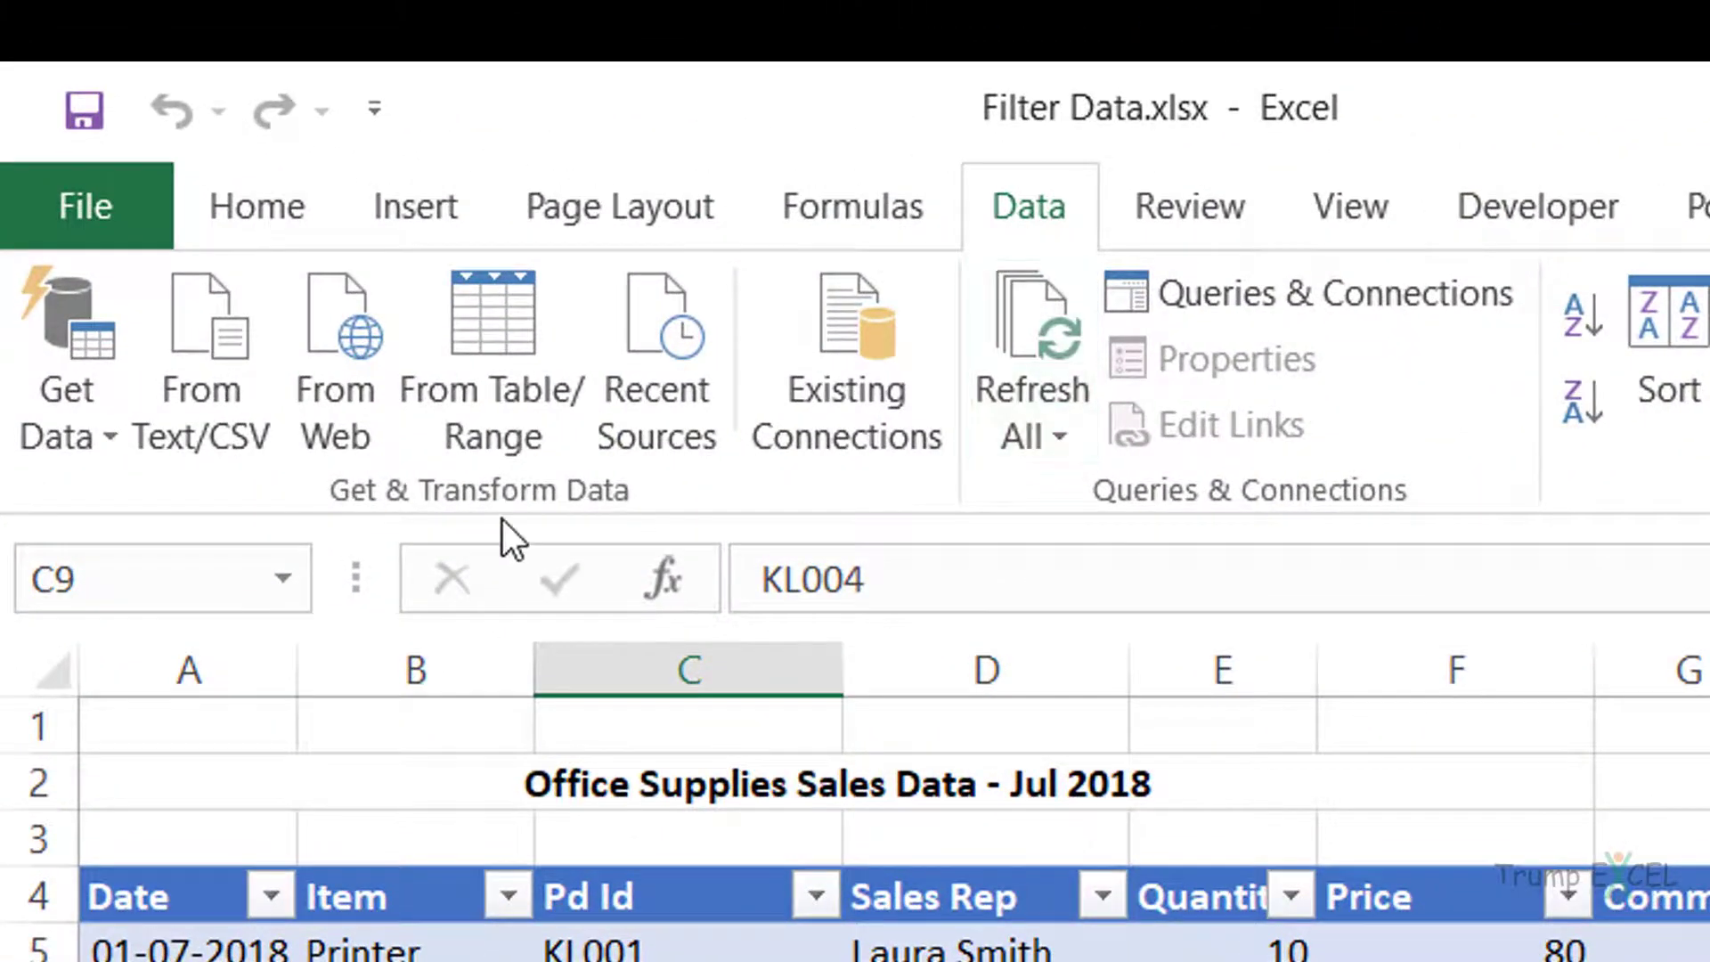
Step: Load the Office Supplies sales table into the Power Query Editor with From Table/Range
click(521, 365)
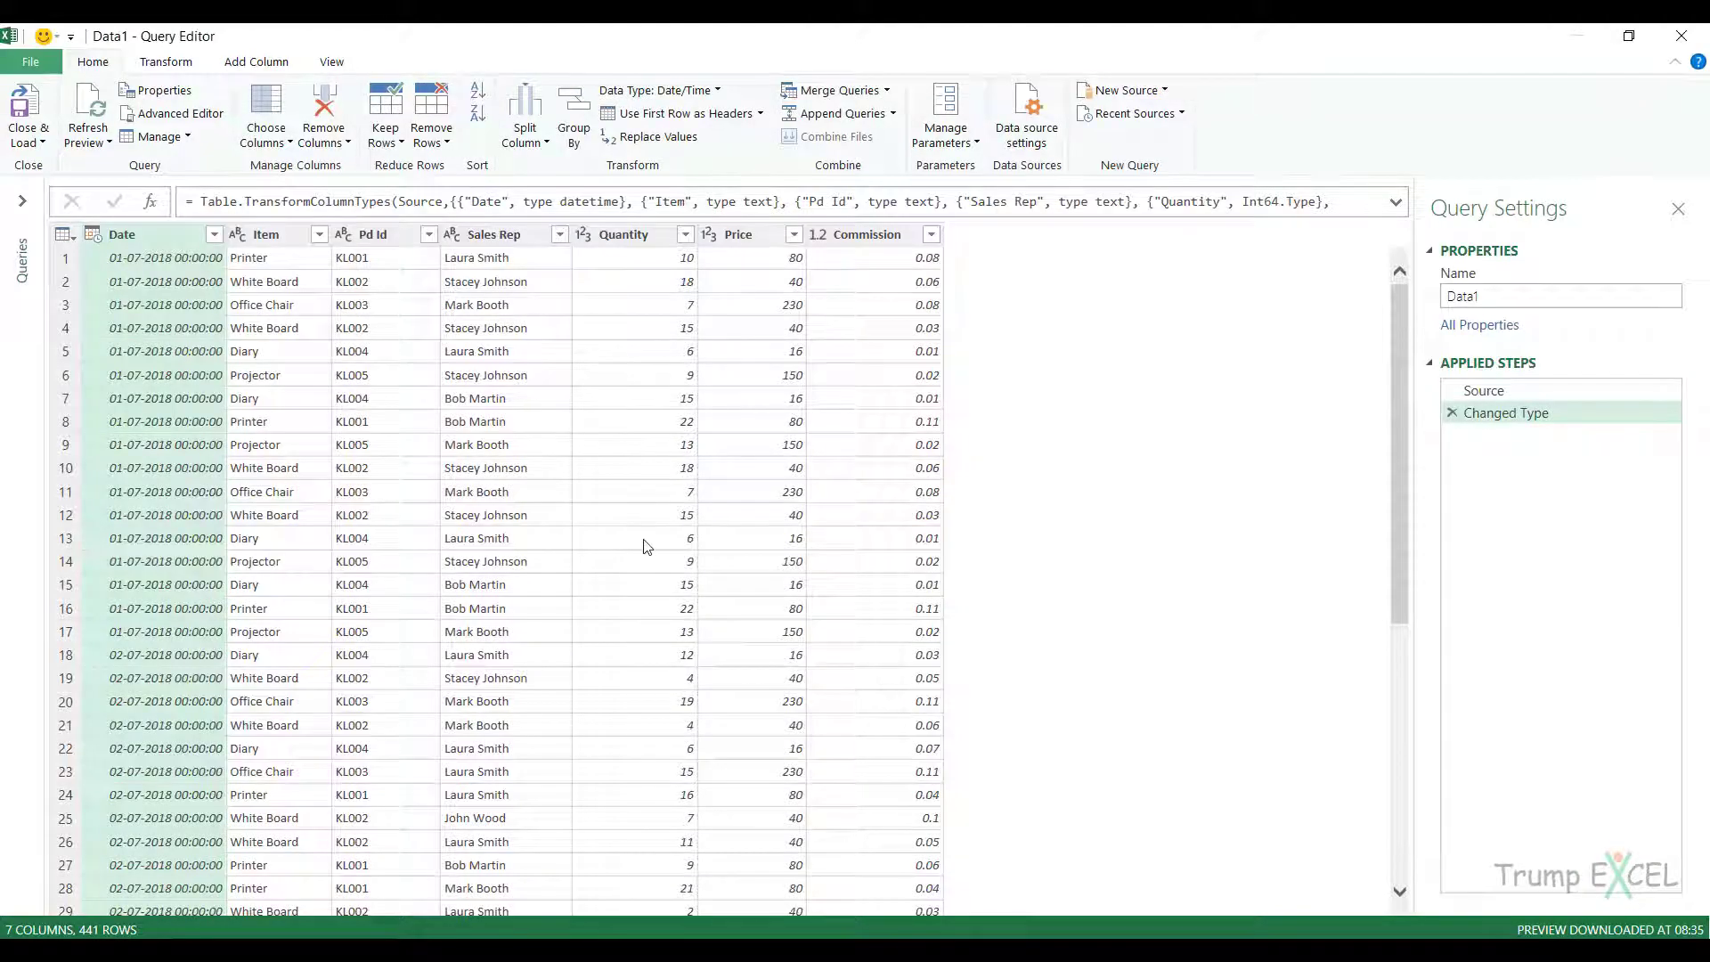
click(213, 234)
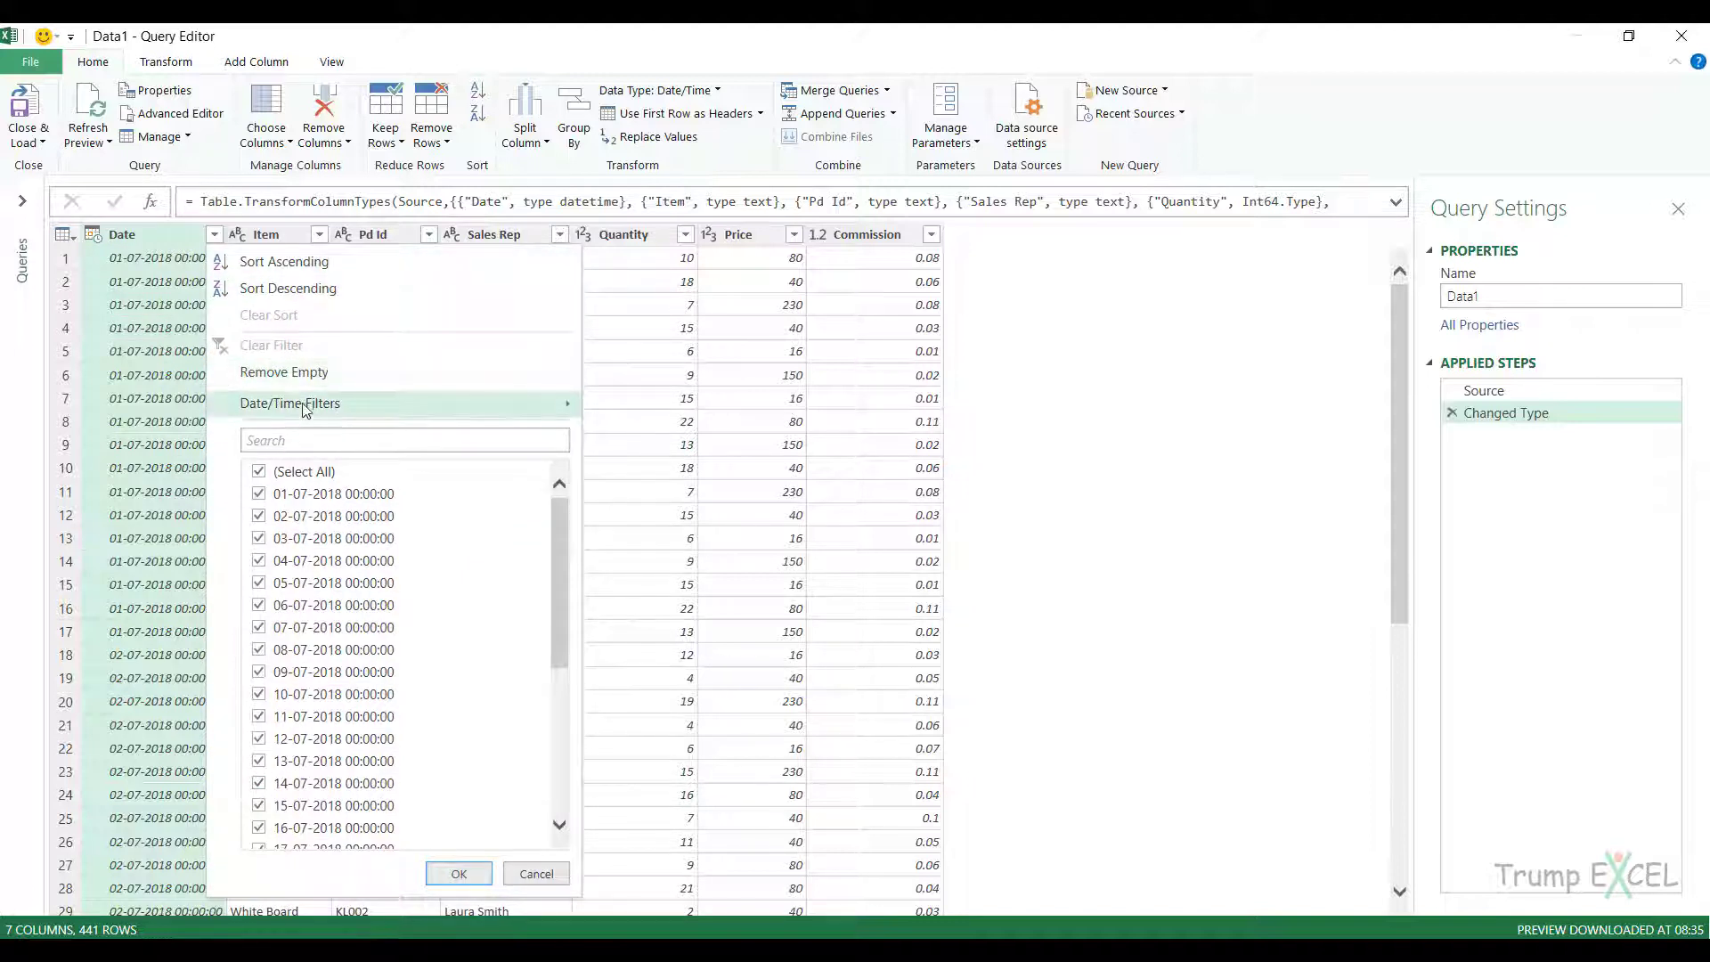
mouse_move(331, 414)
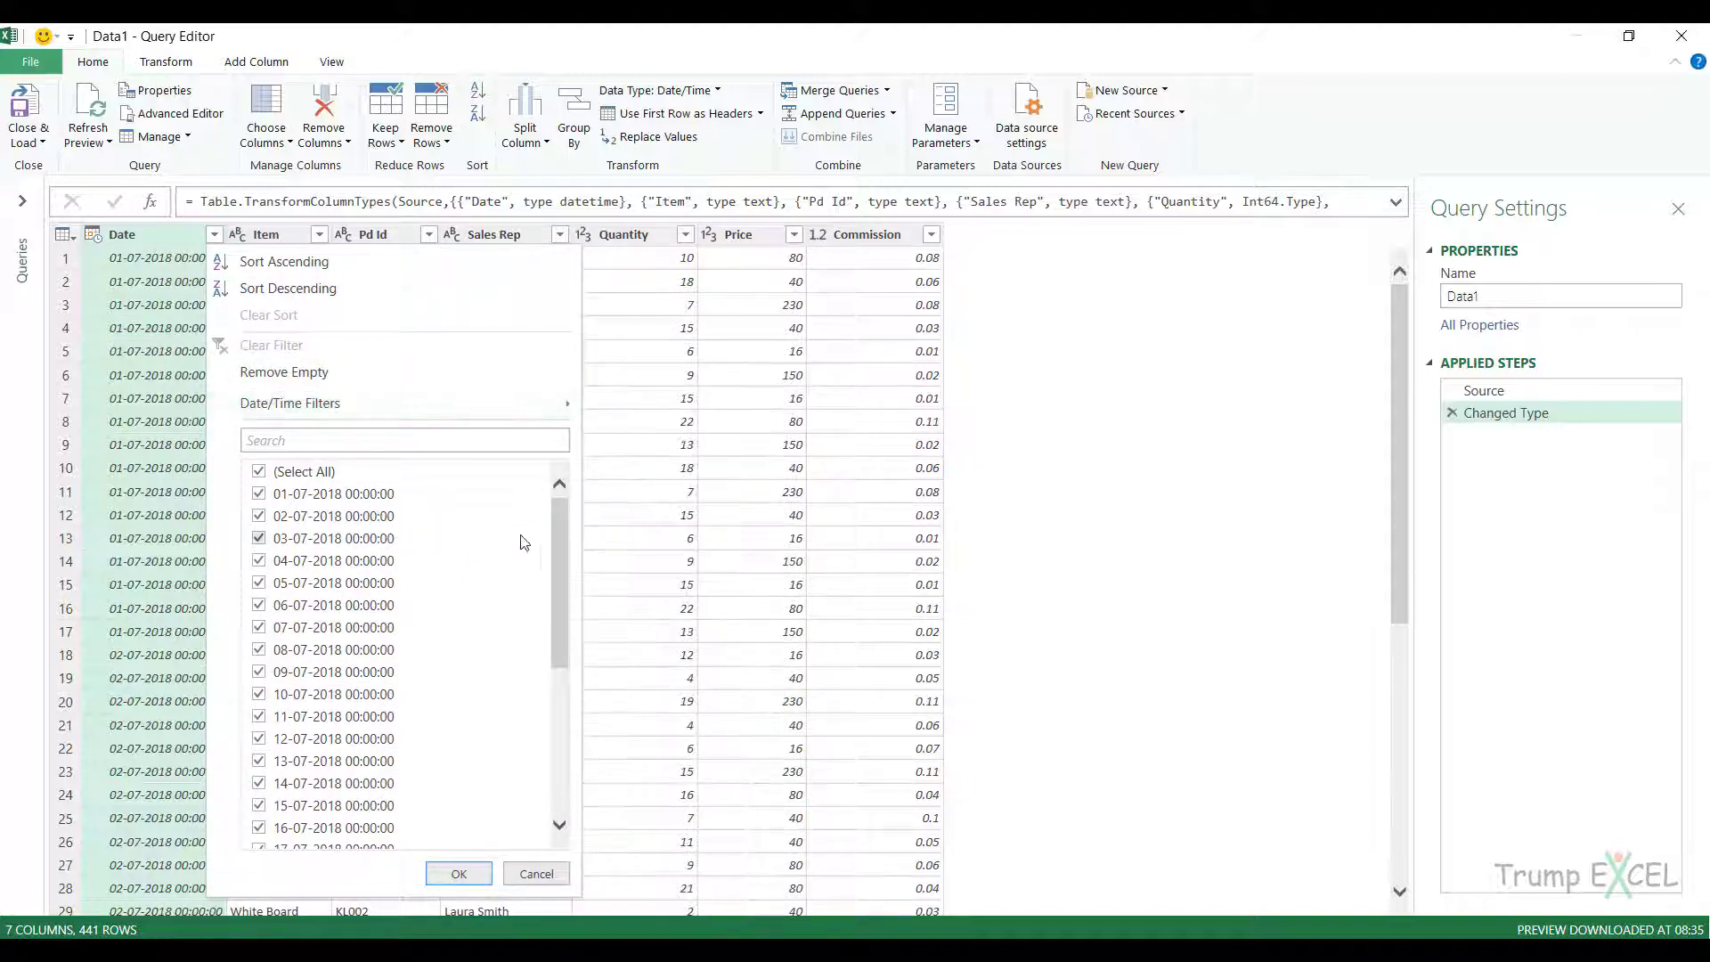
mouse_move(558, 525)
mouse_down()
mouse_move(548, 709)
mouse_move(548, 516)
mouse_up()
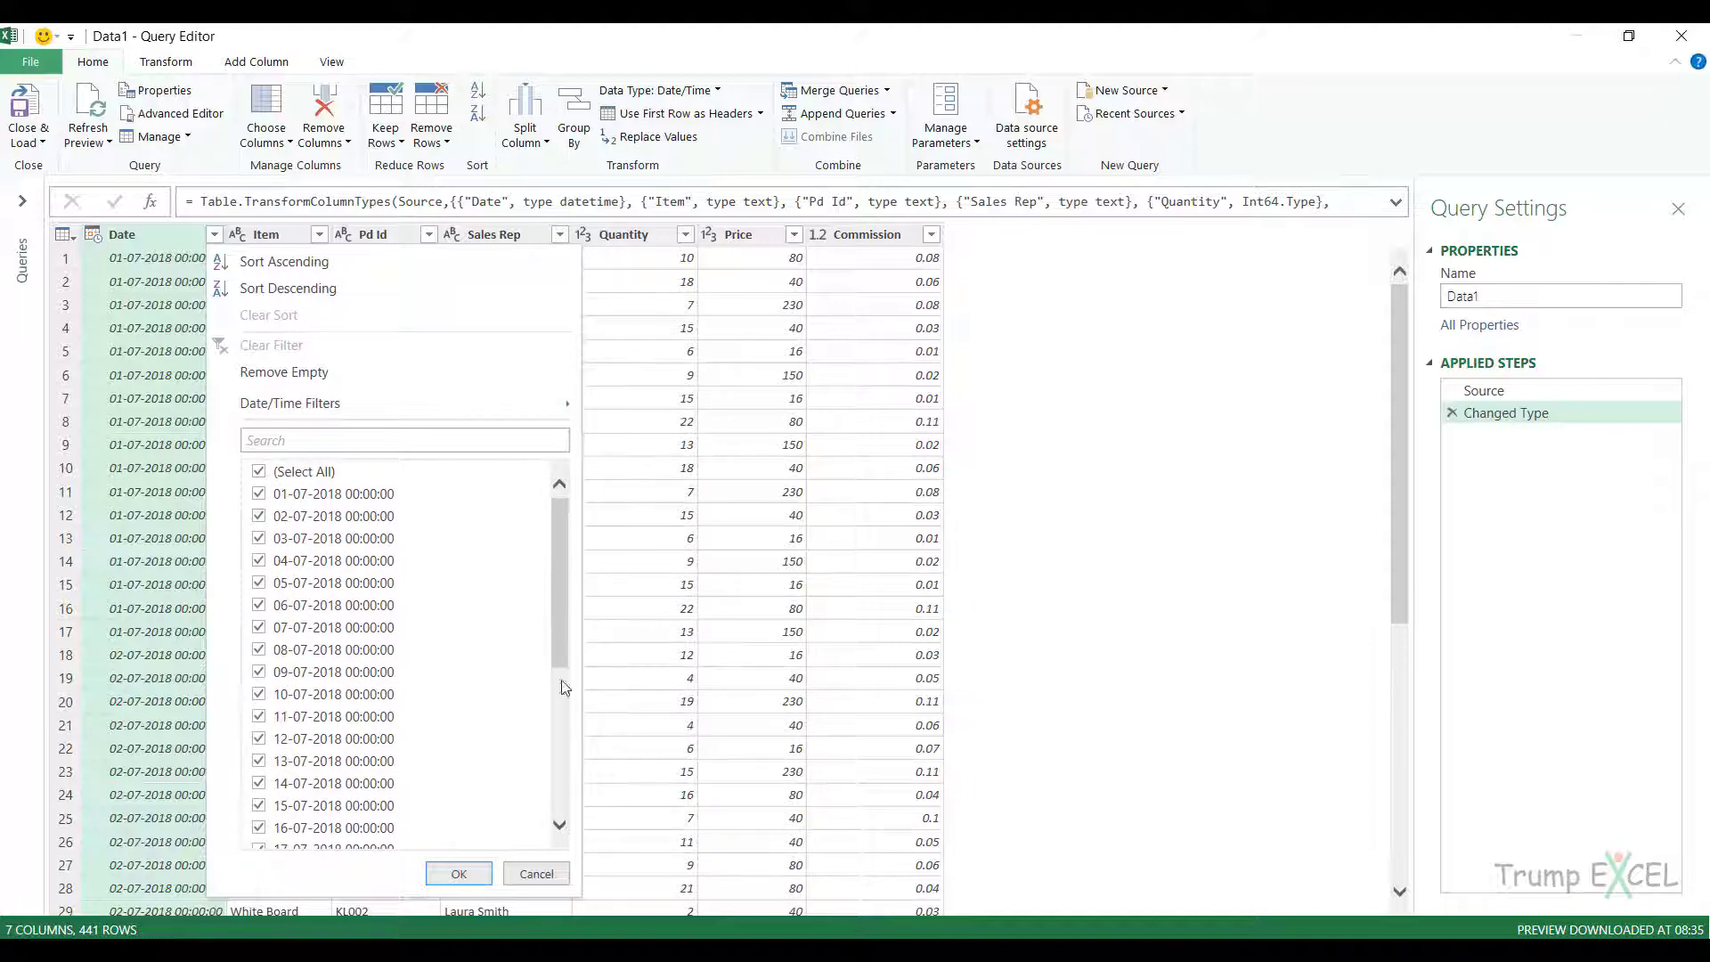
click(535, 874)
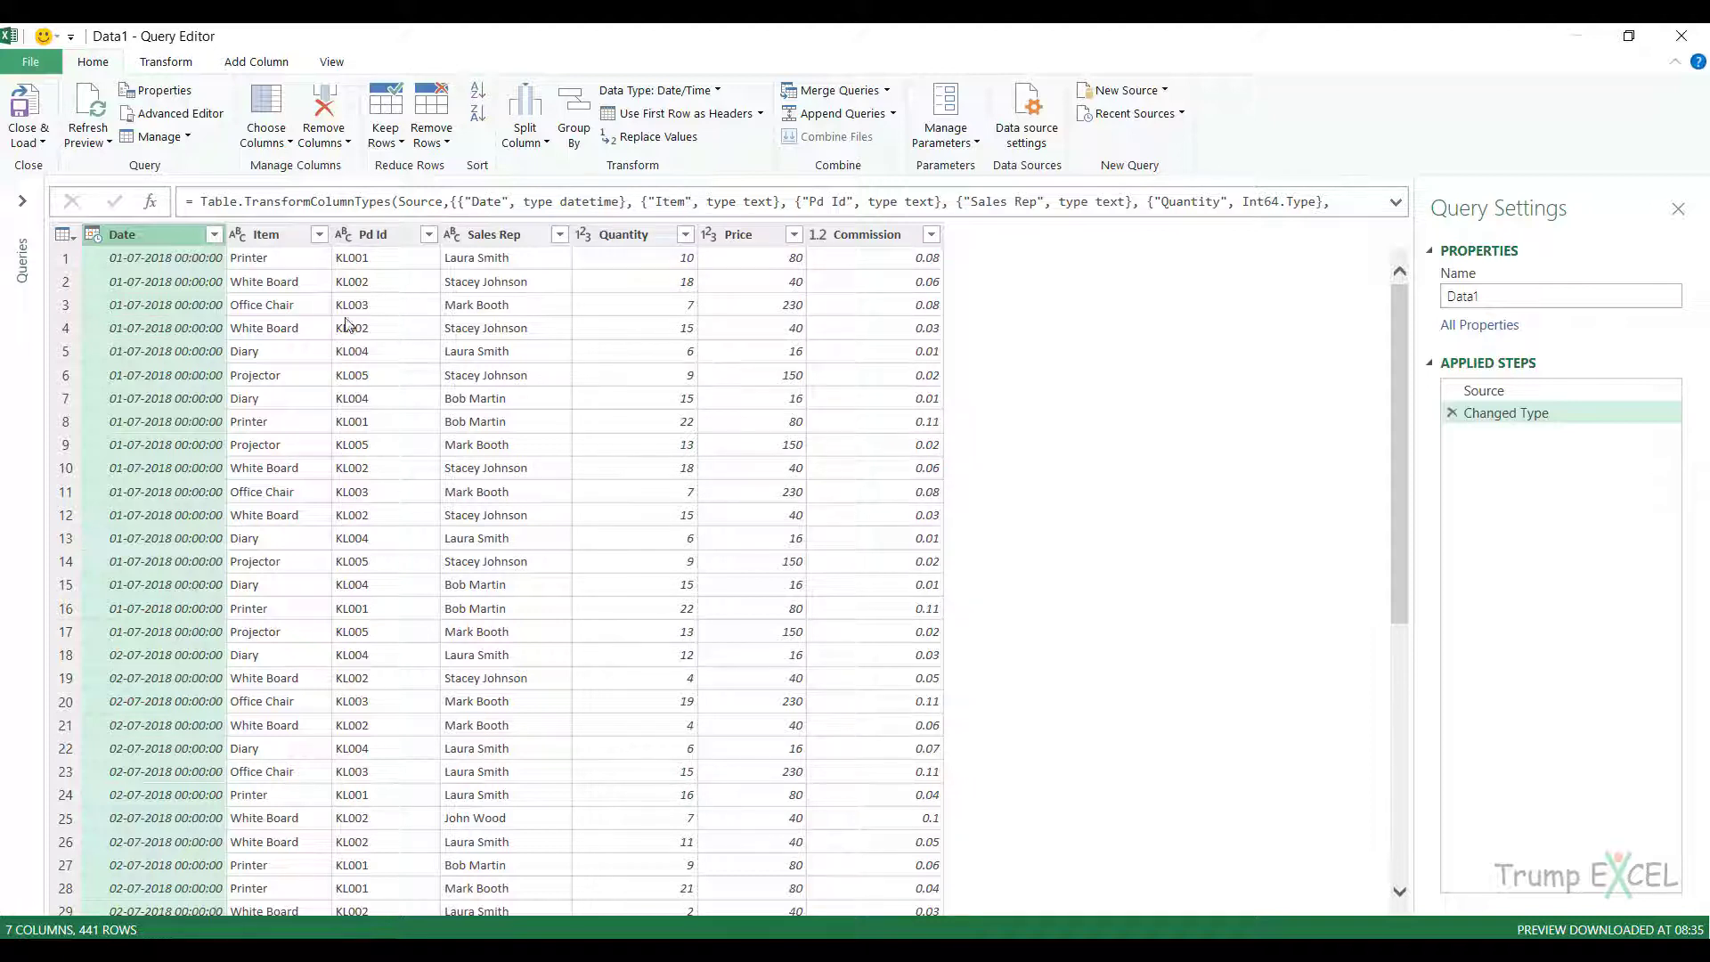
click(213, 235)
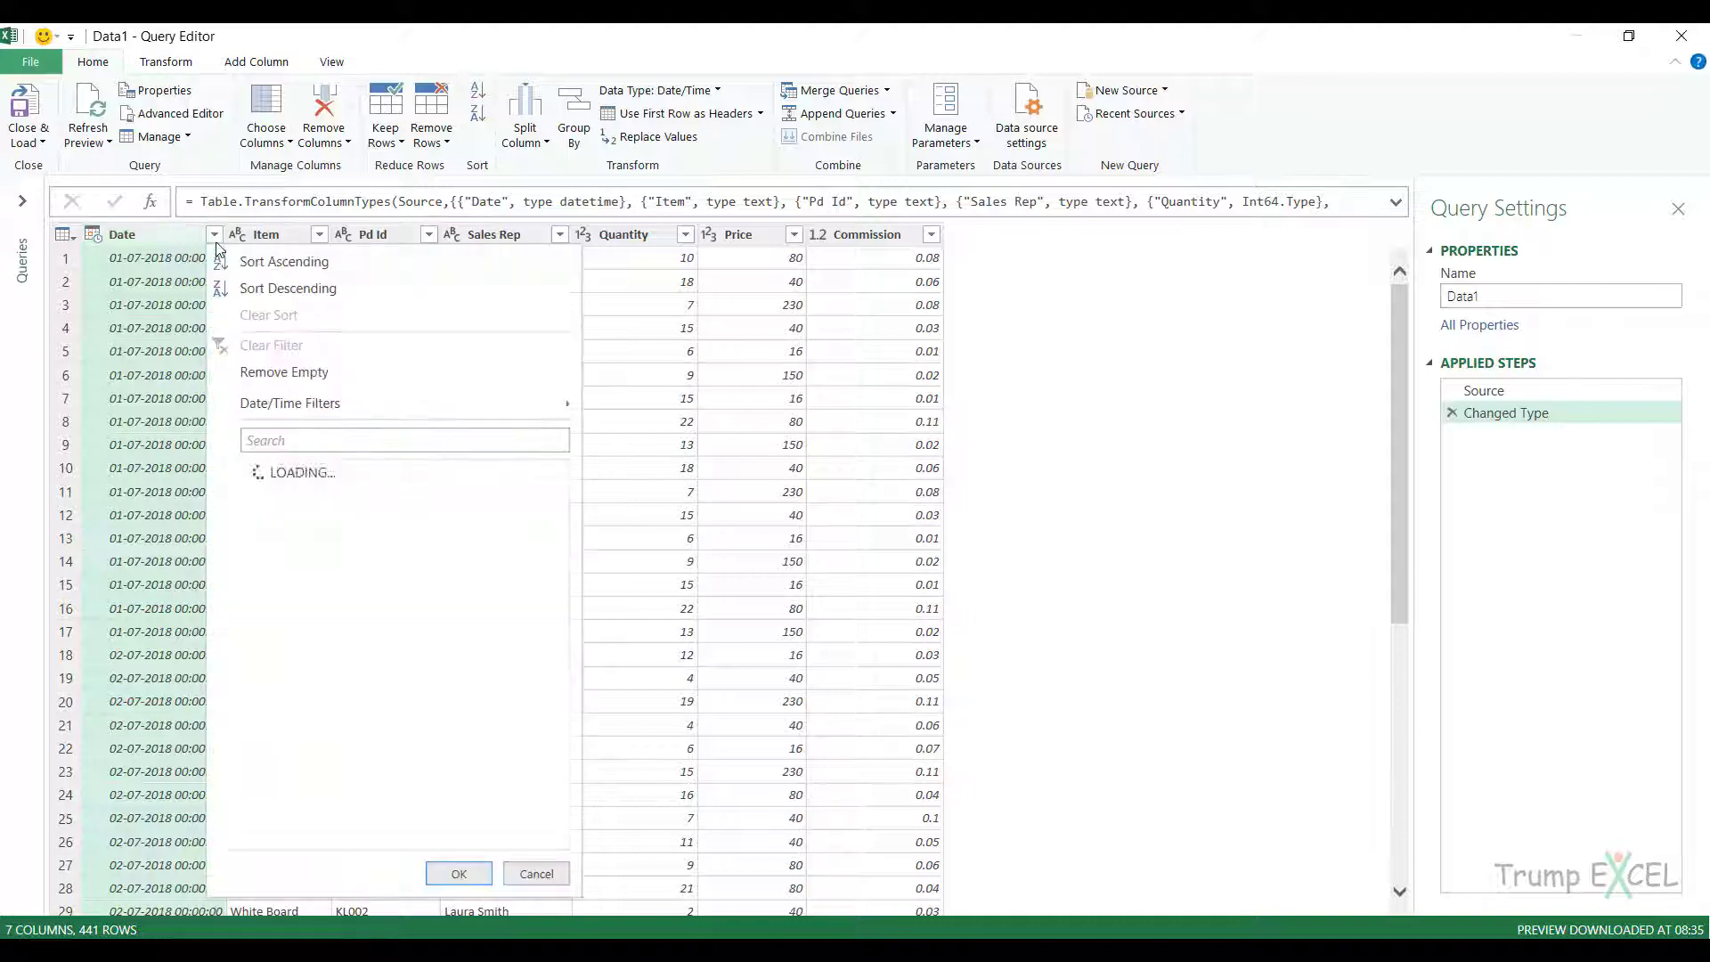
scroll(550, 528, down, 5)
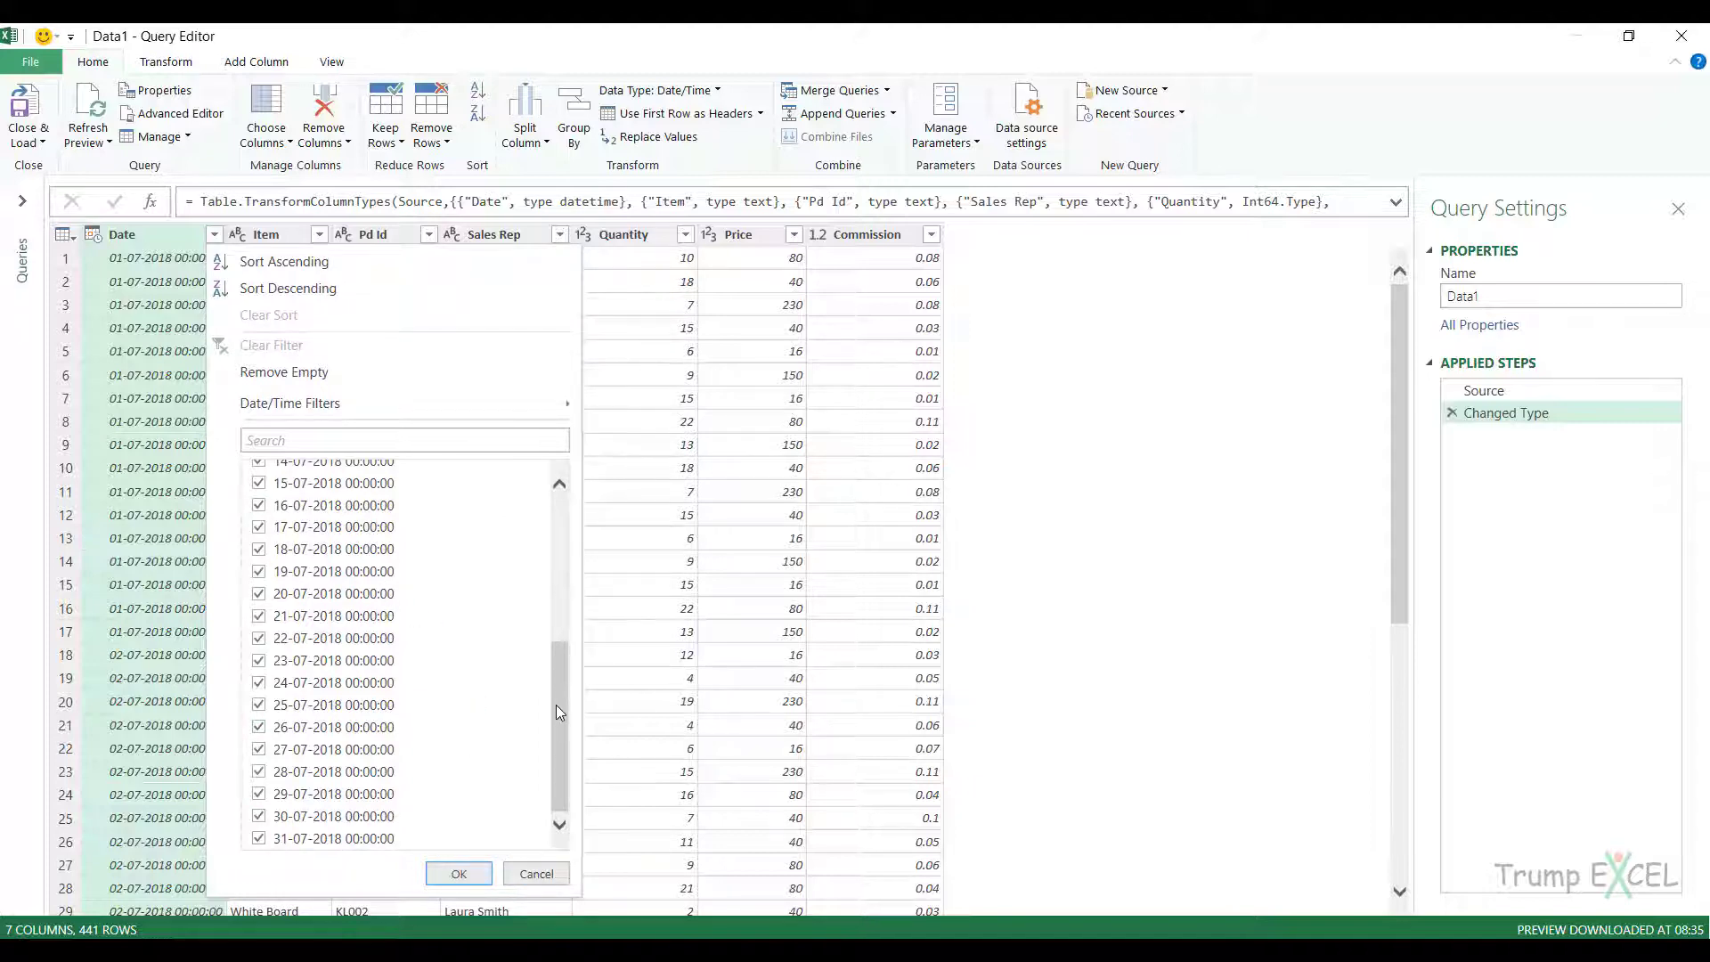
click(537, 873)
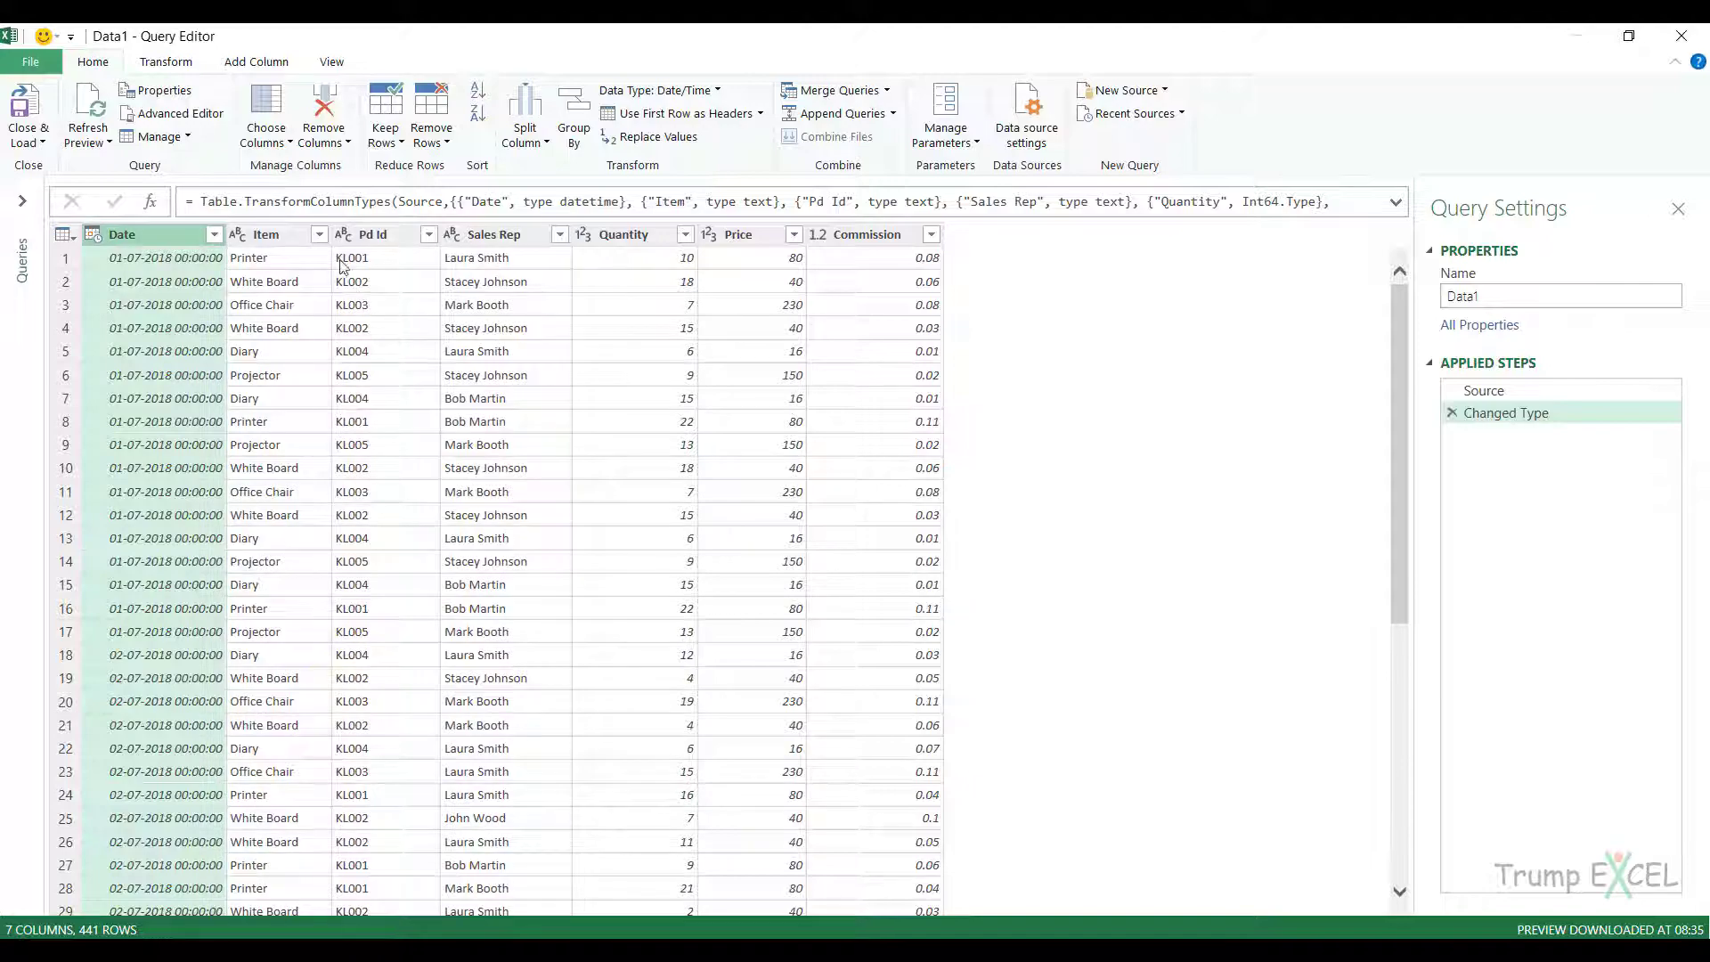
click(319, 235)
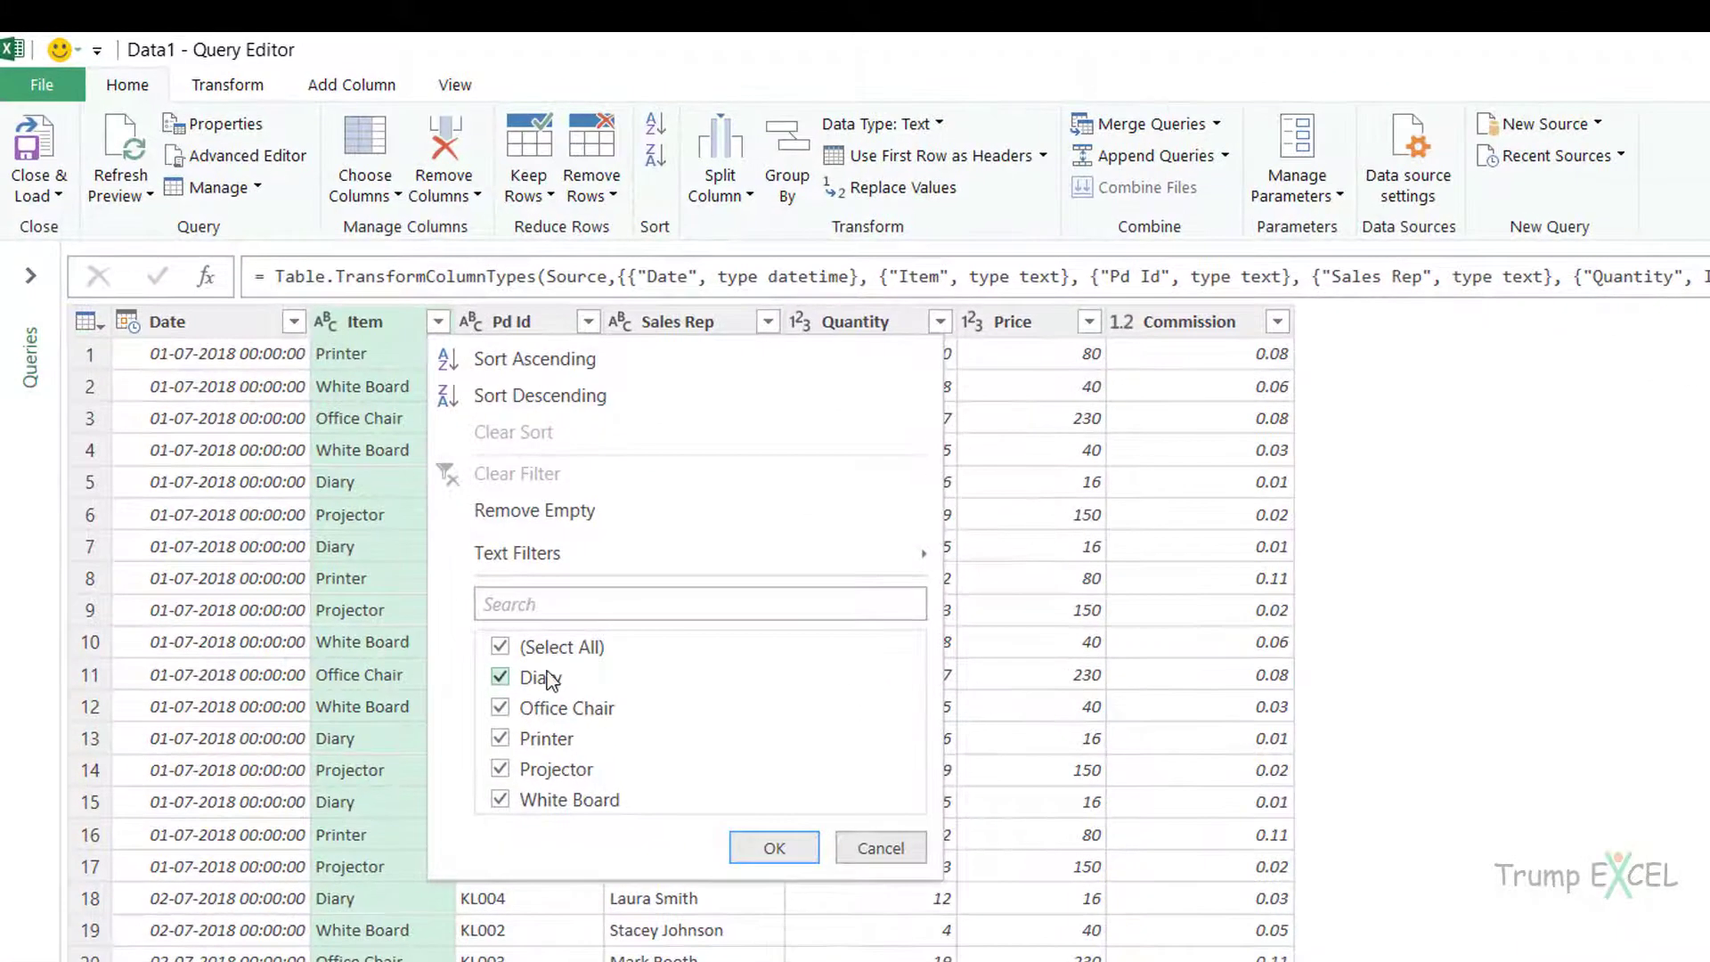
click(515, 650)
click(518, 741)
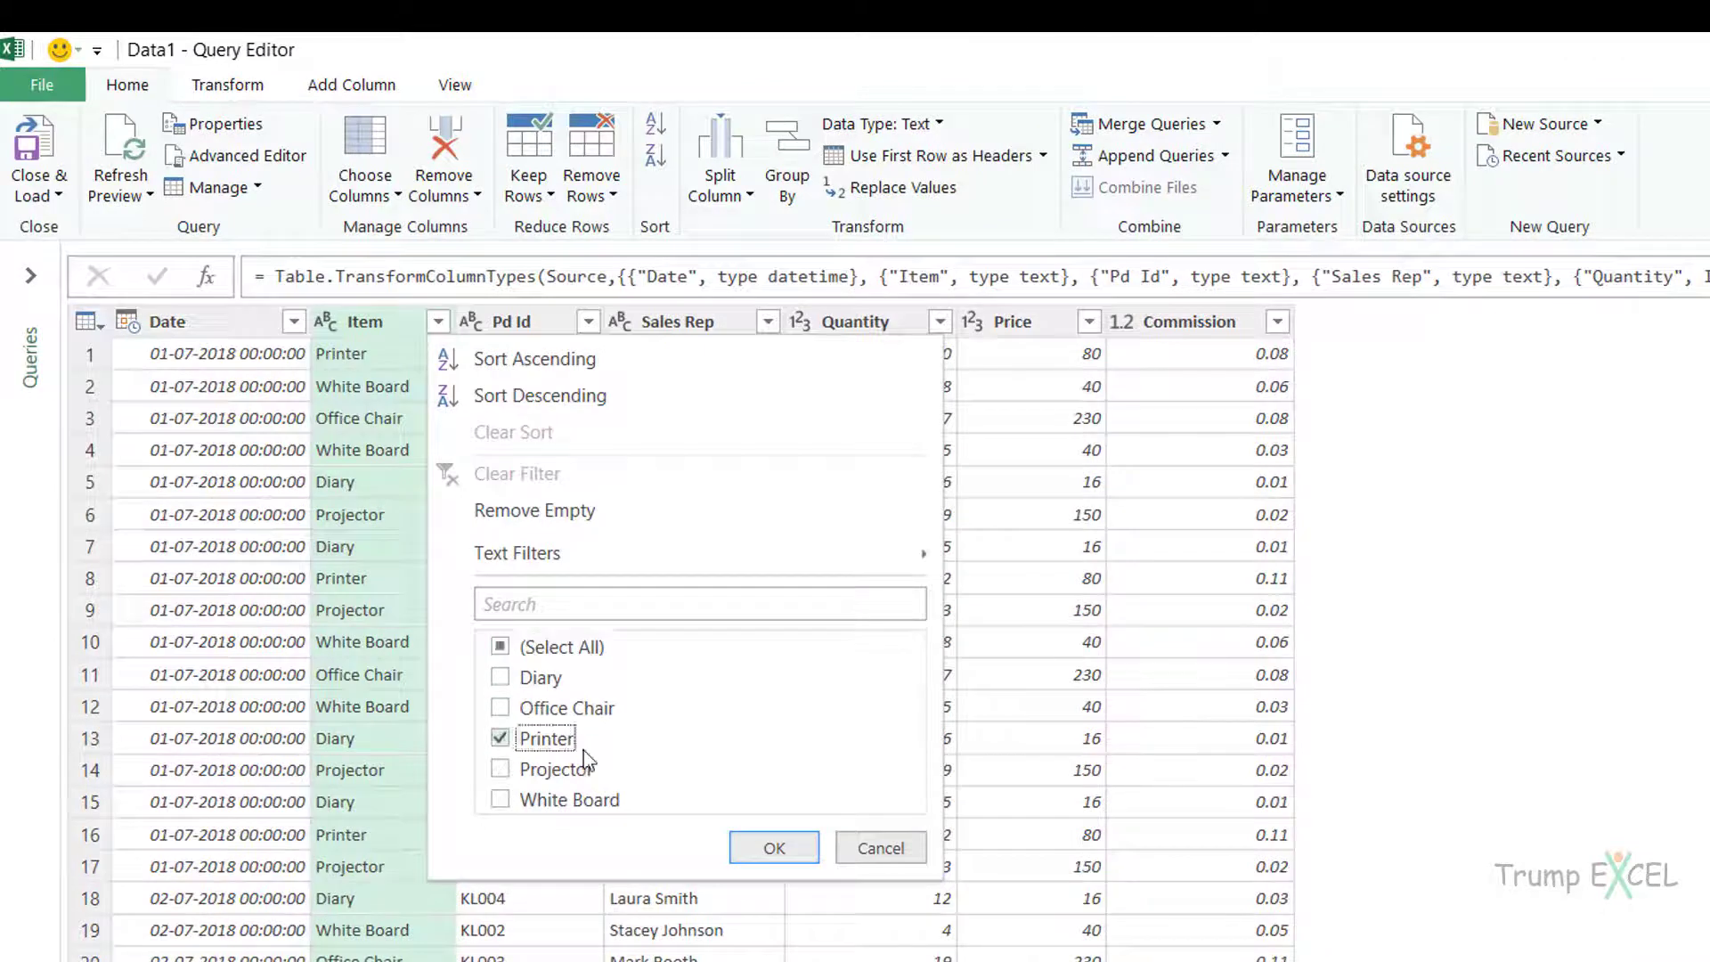
click(768, 853)
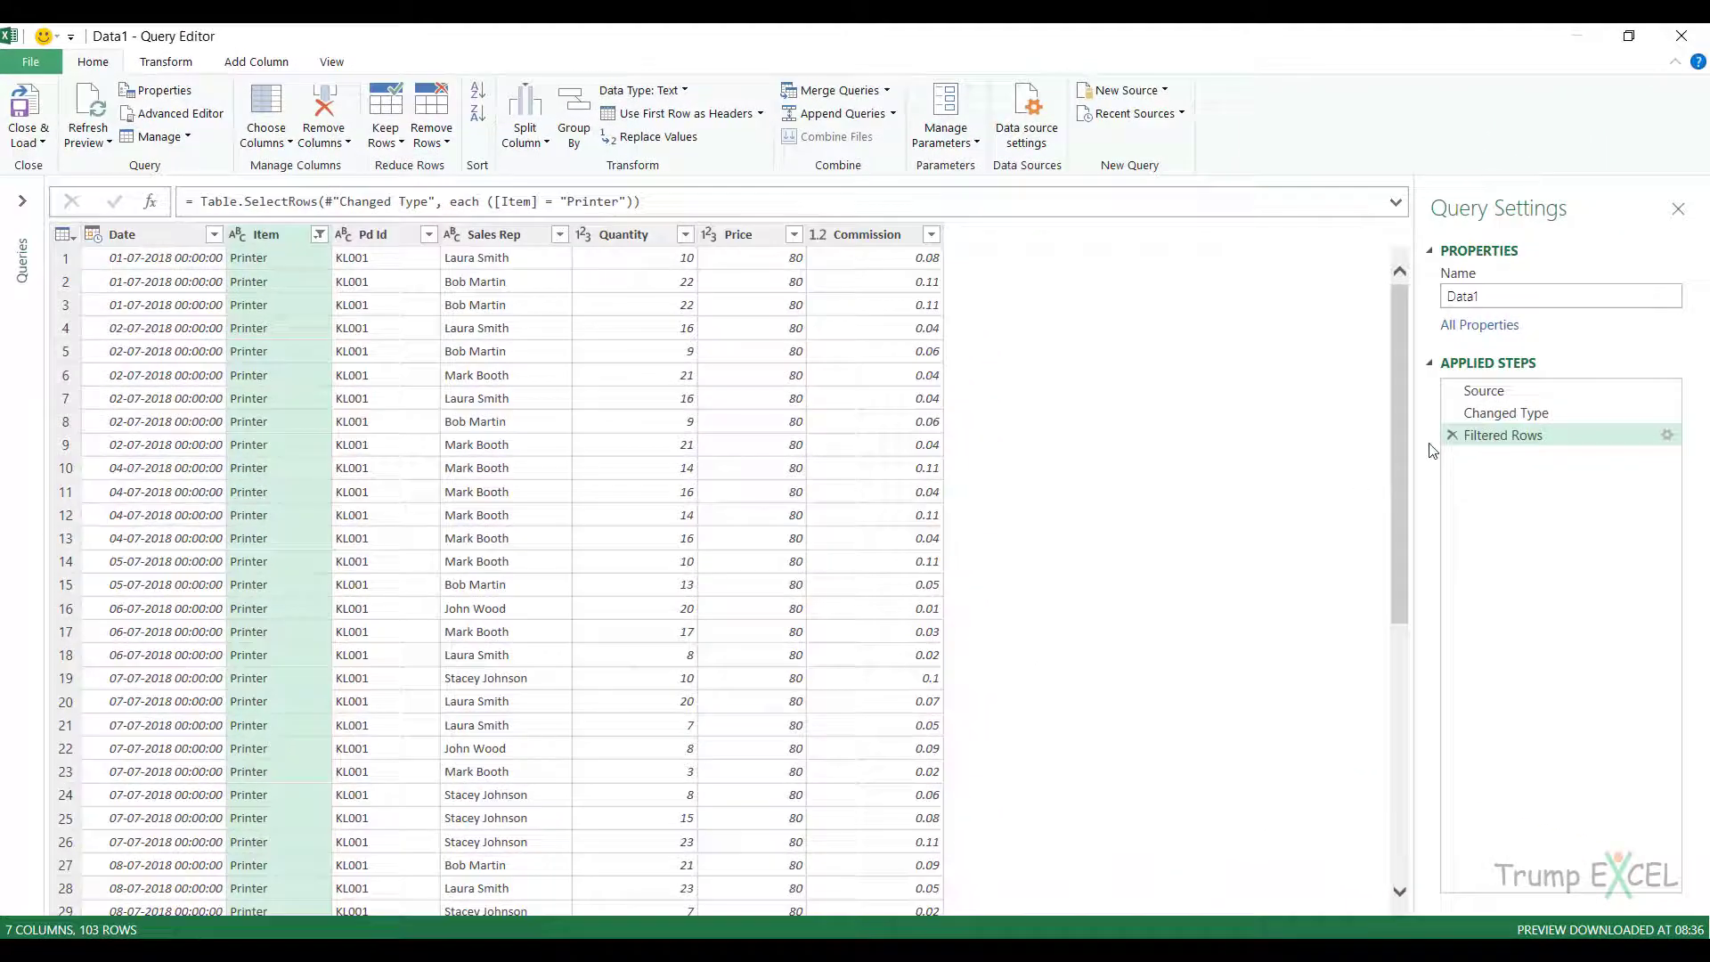
click(1450, 436)
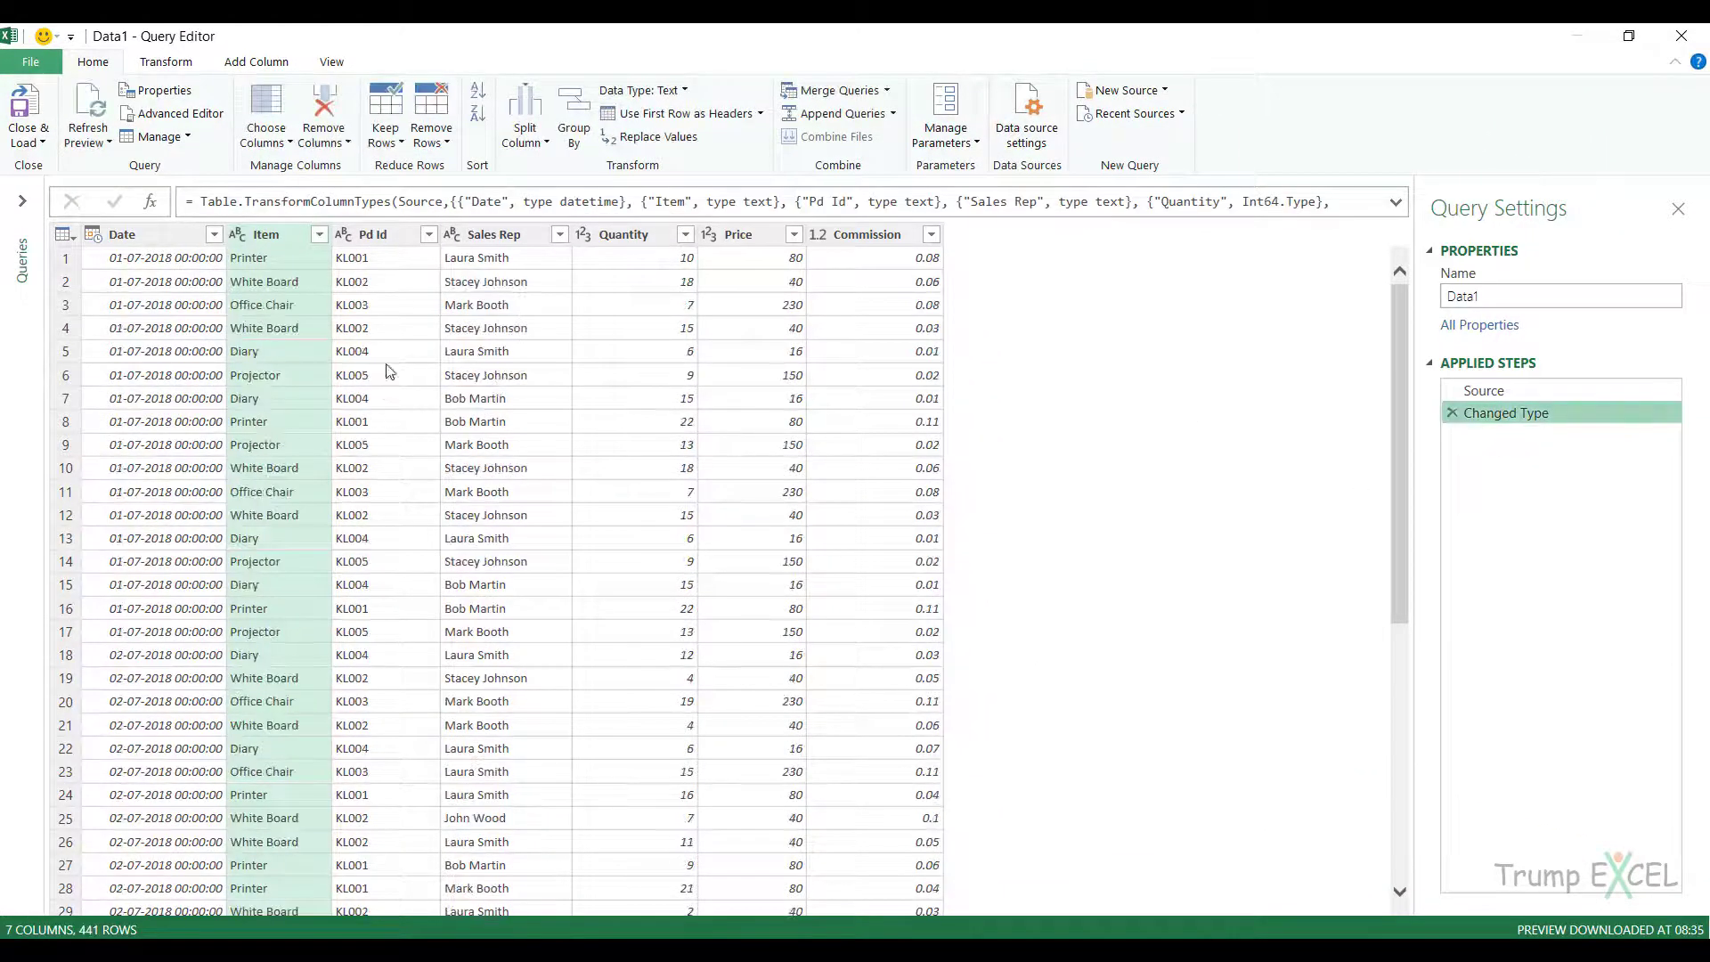
click(214, 235)
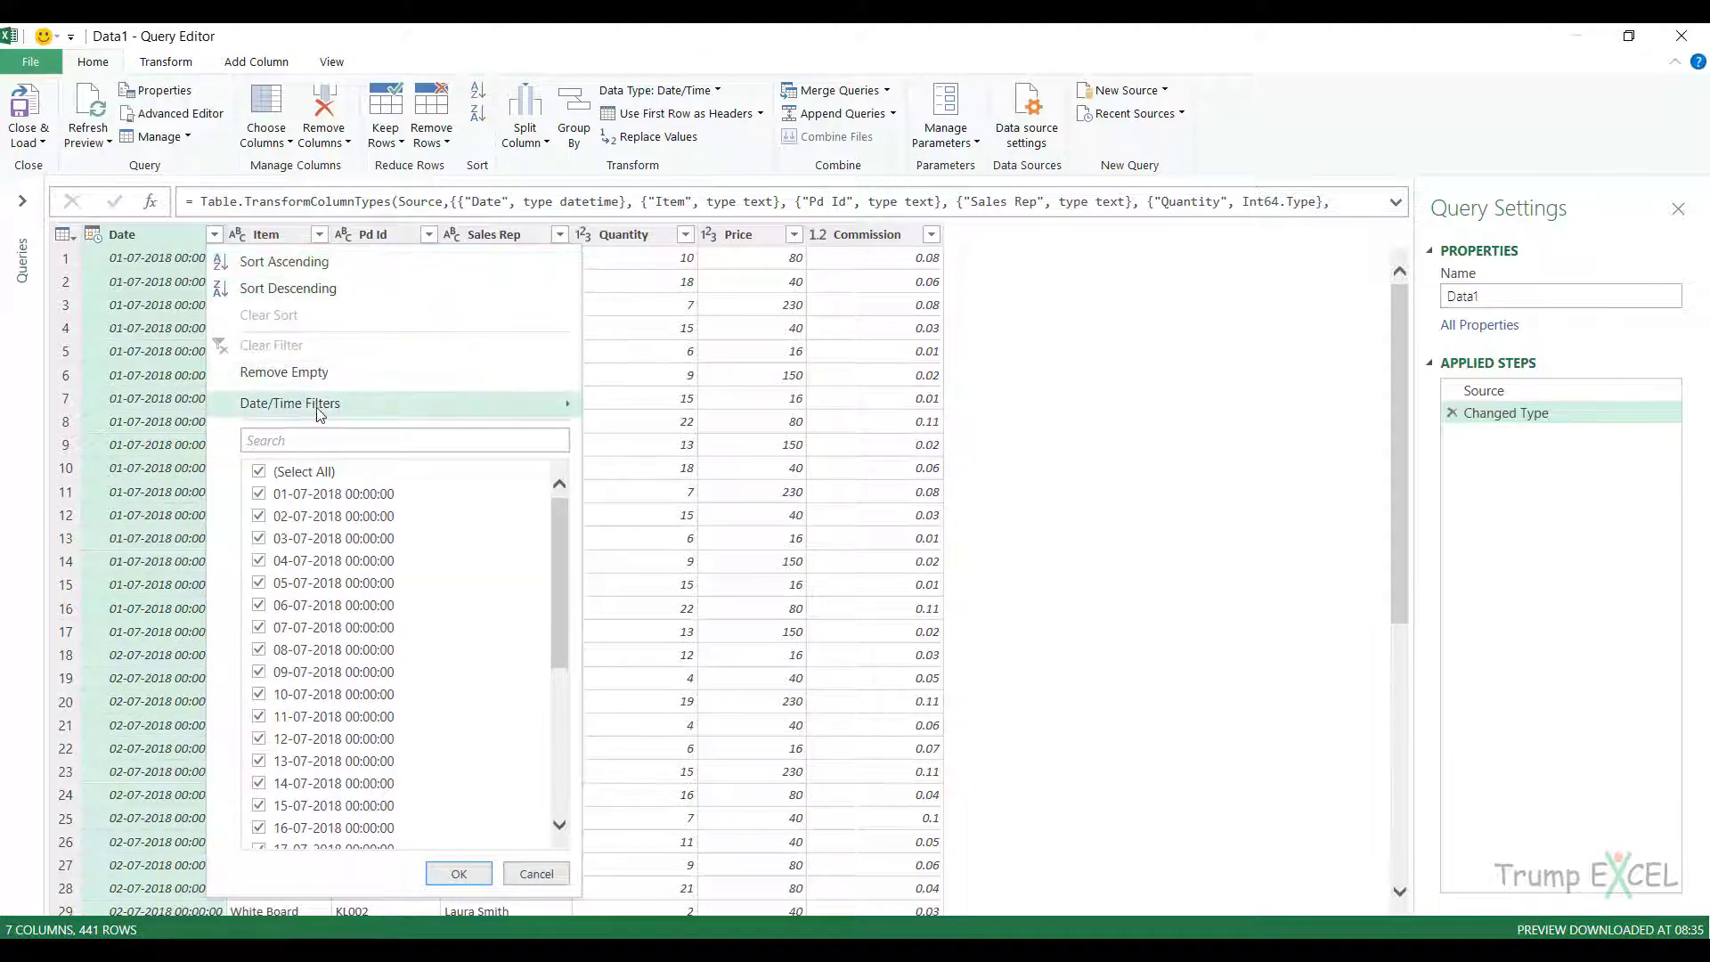
mouse_move(357, 416)
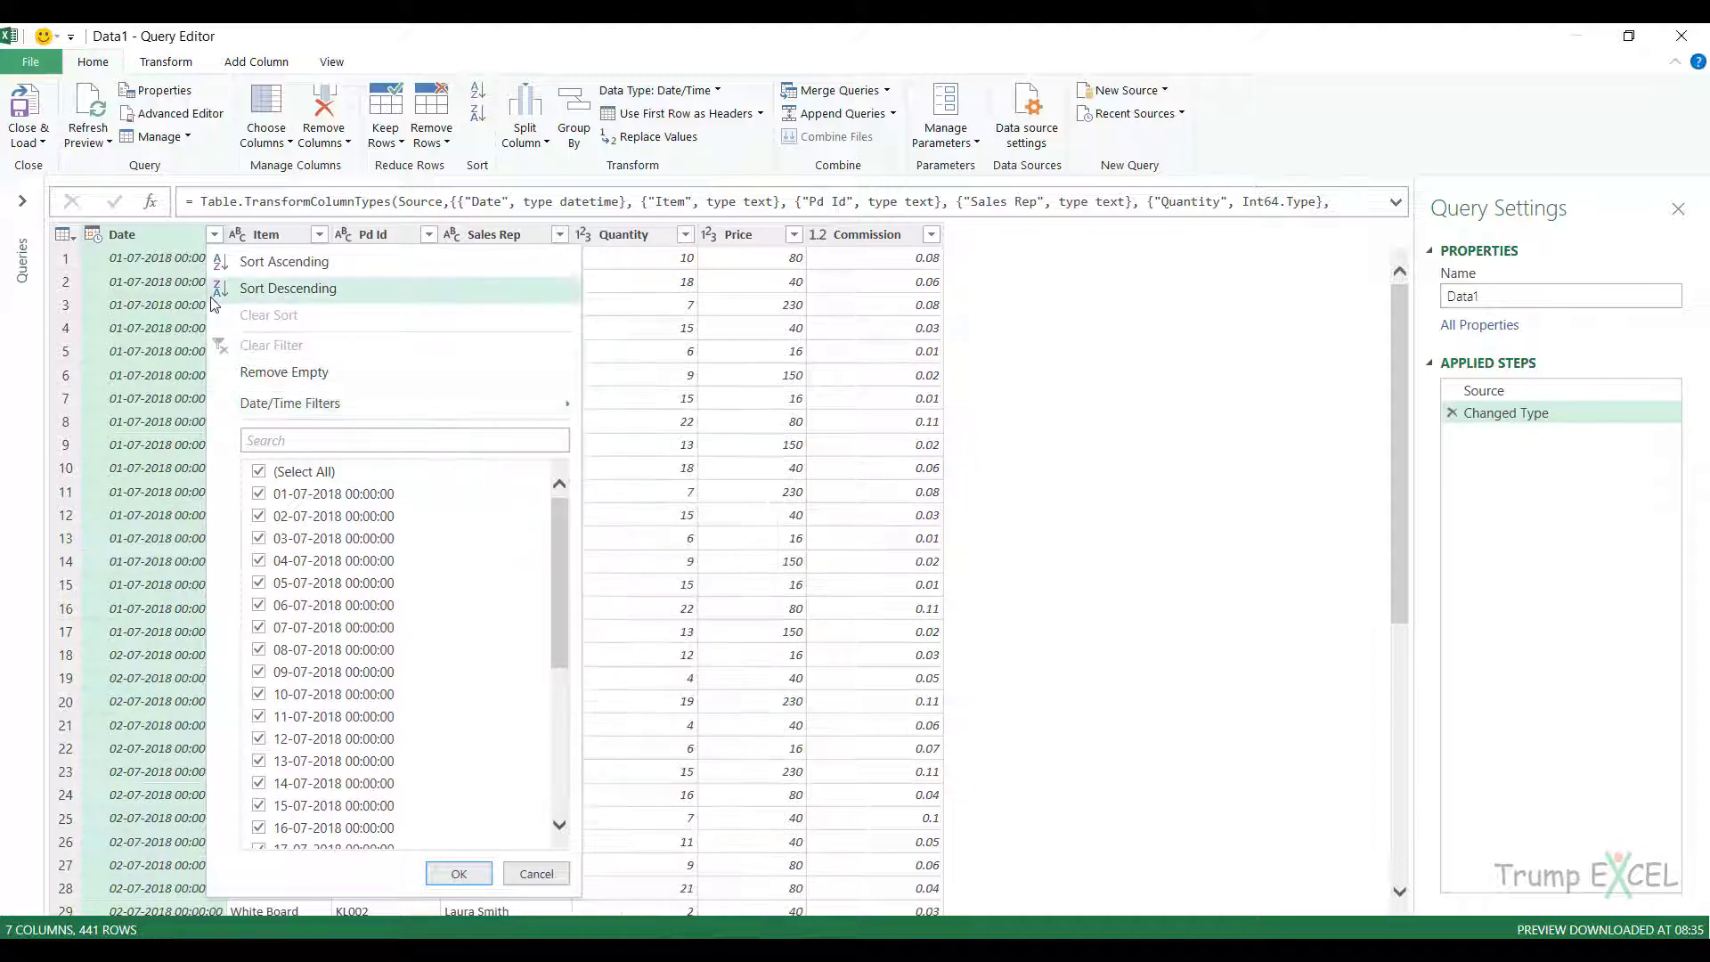
mouse_move(263, 410)
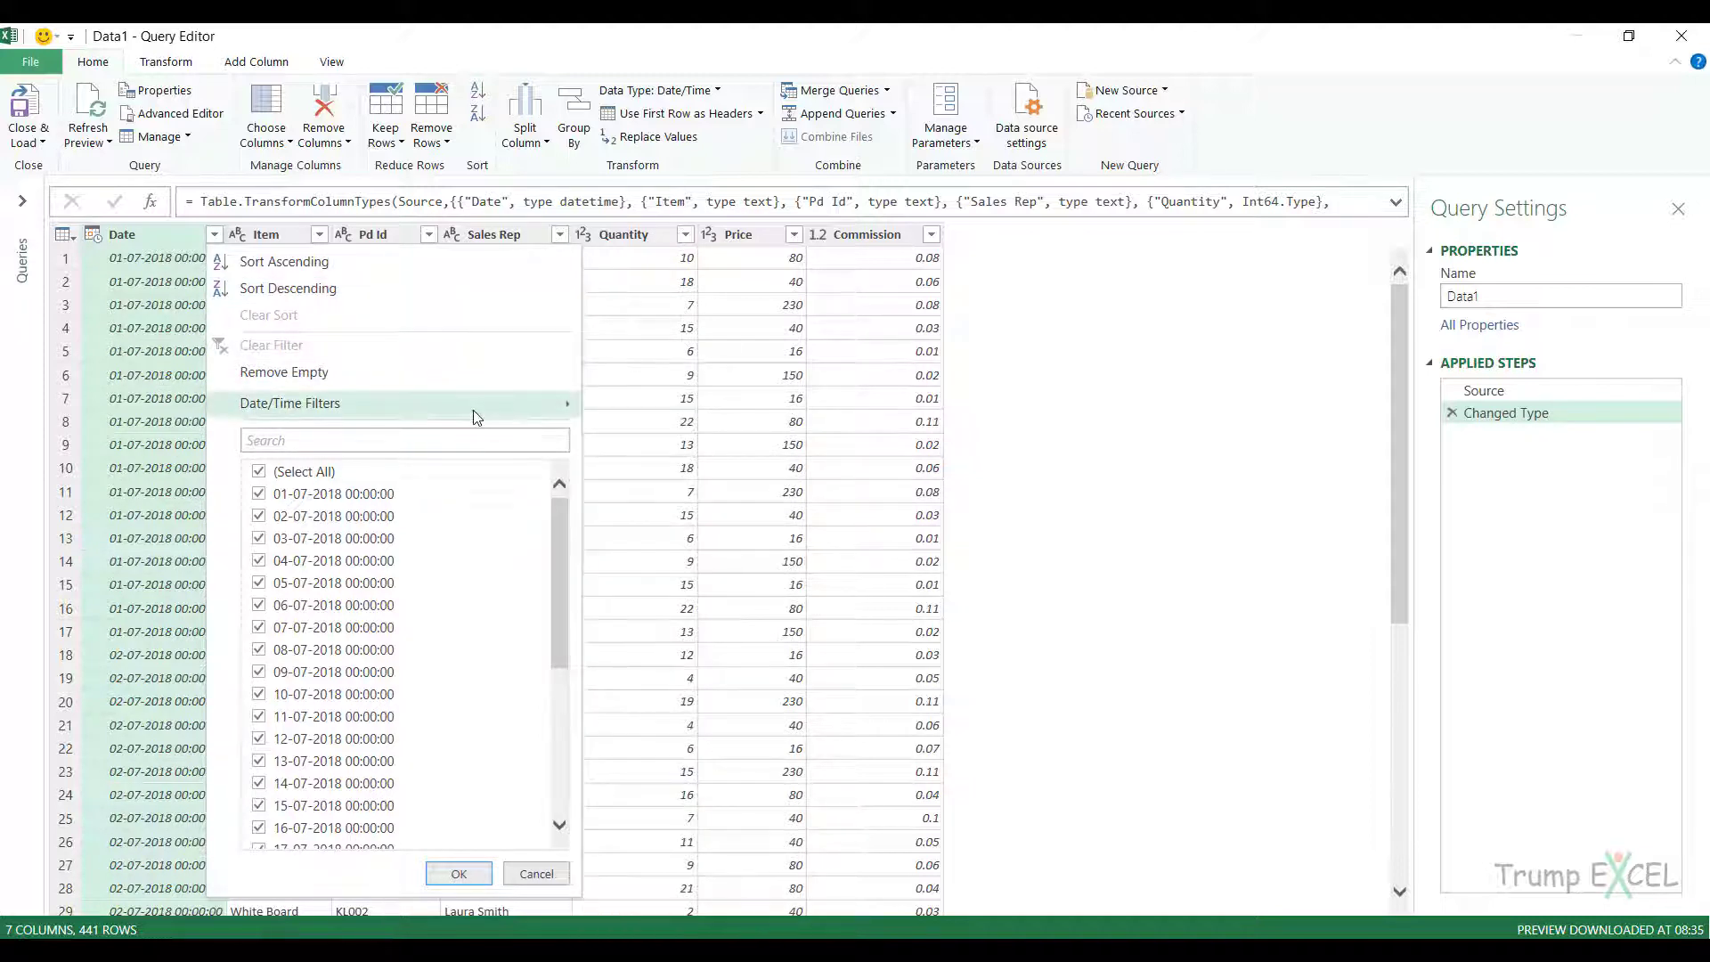
mouse_move(473, 413)
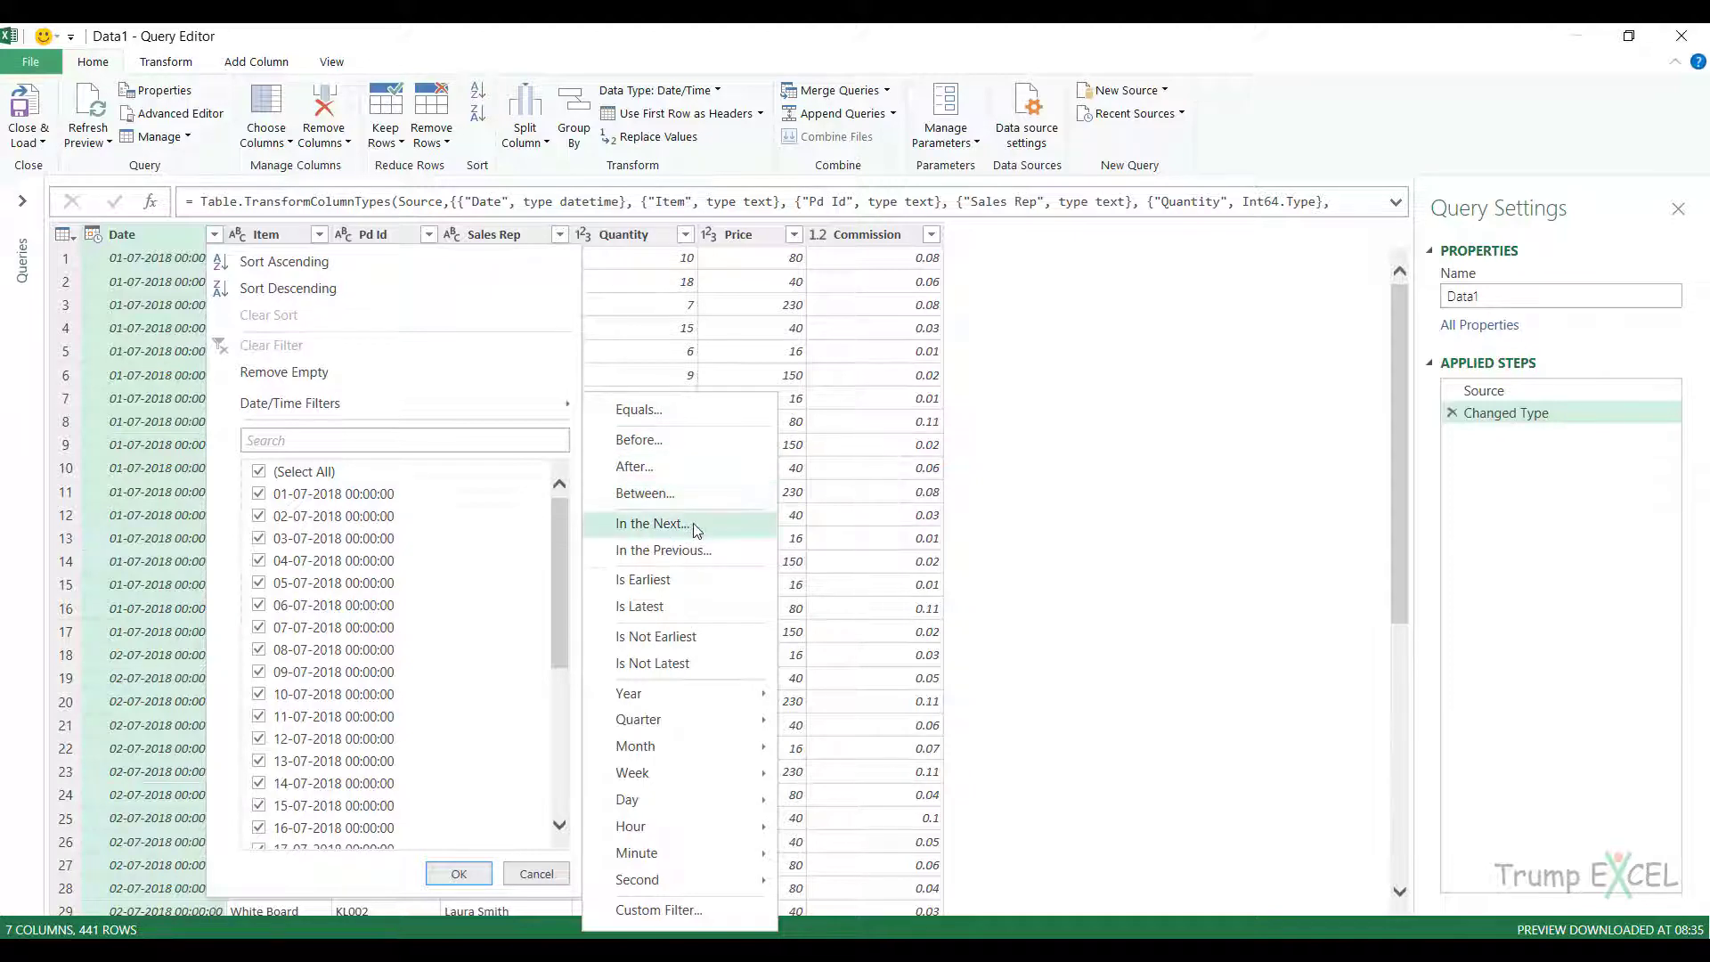
click(661, 530)
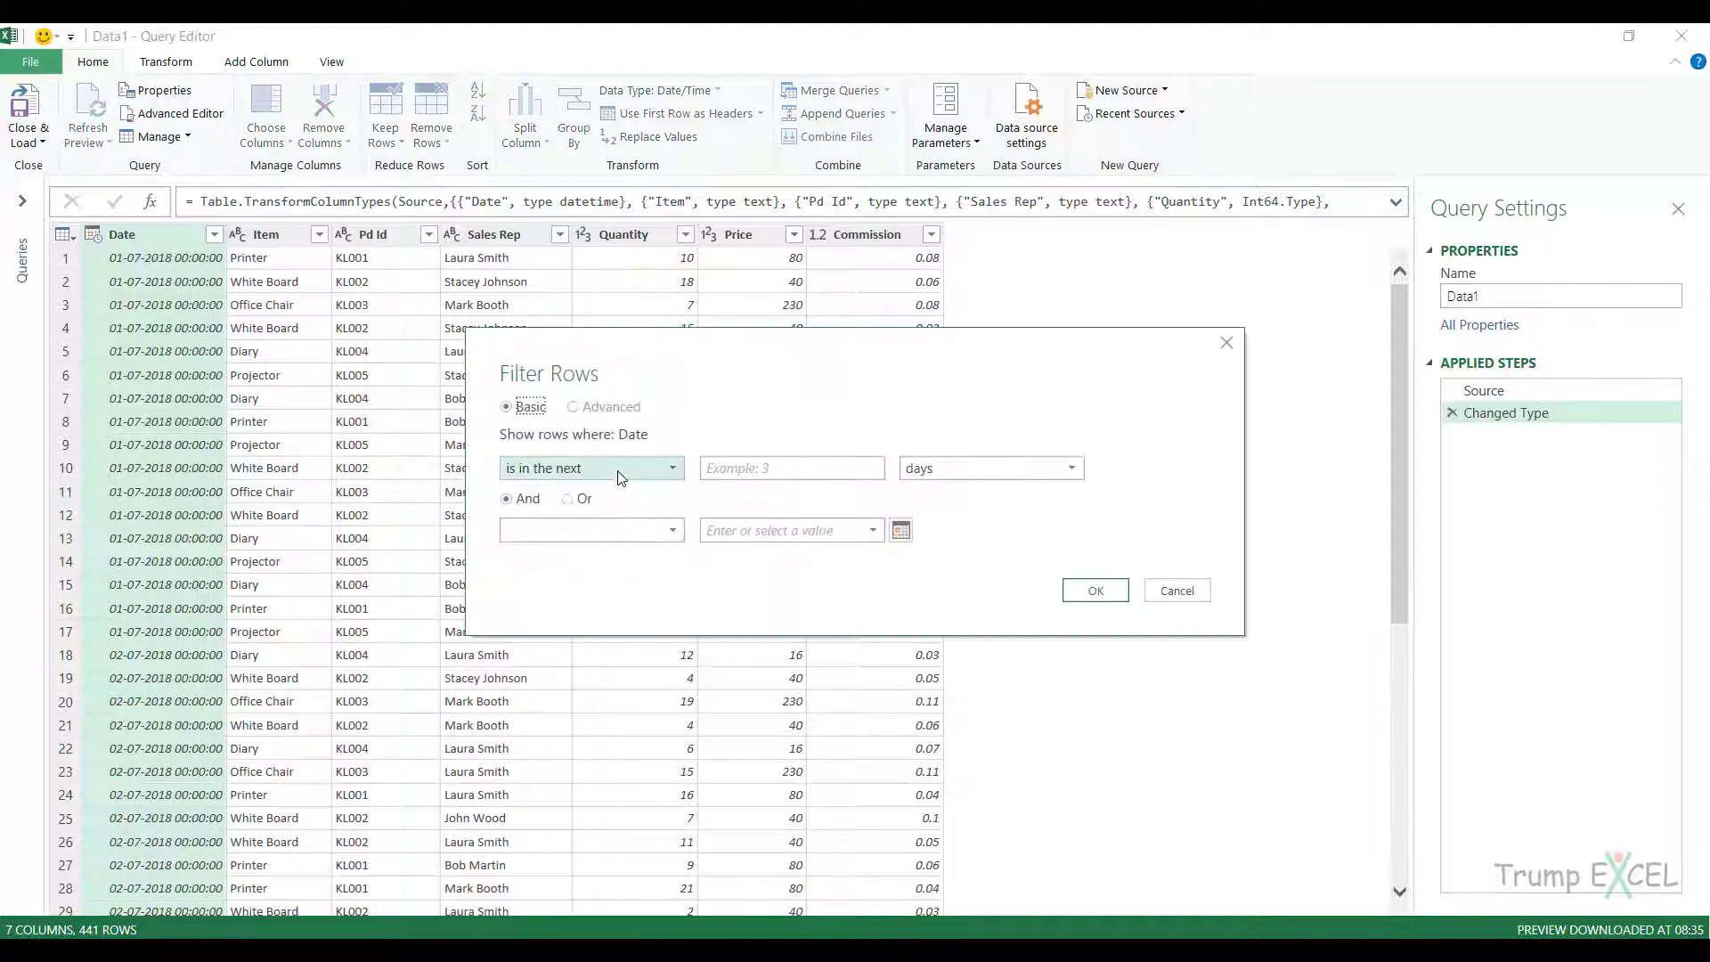
click(759, 469)
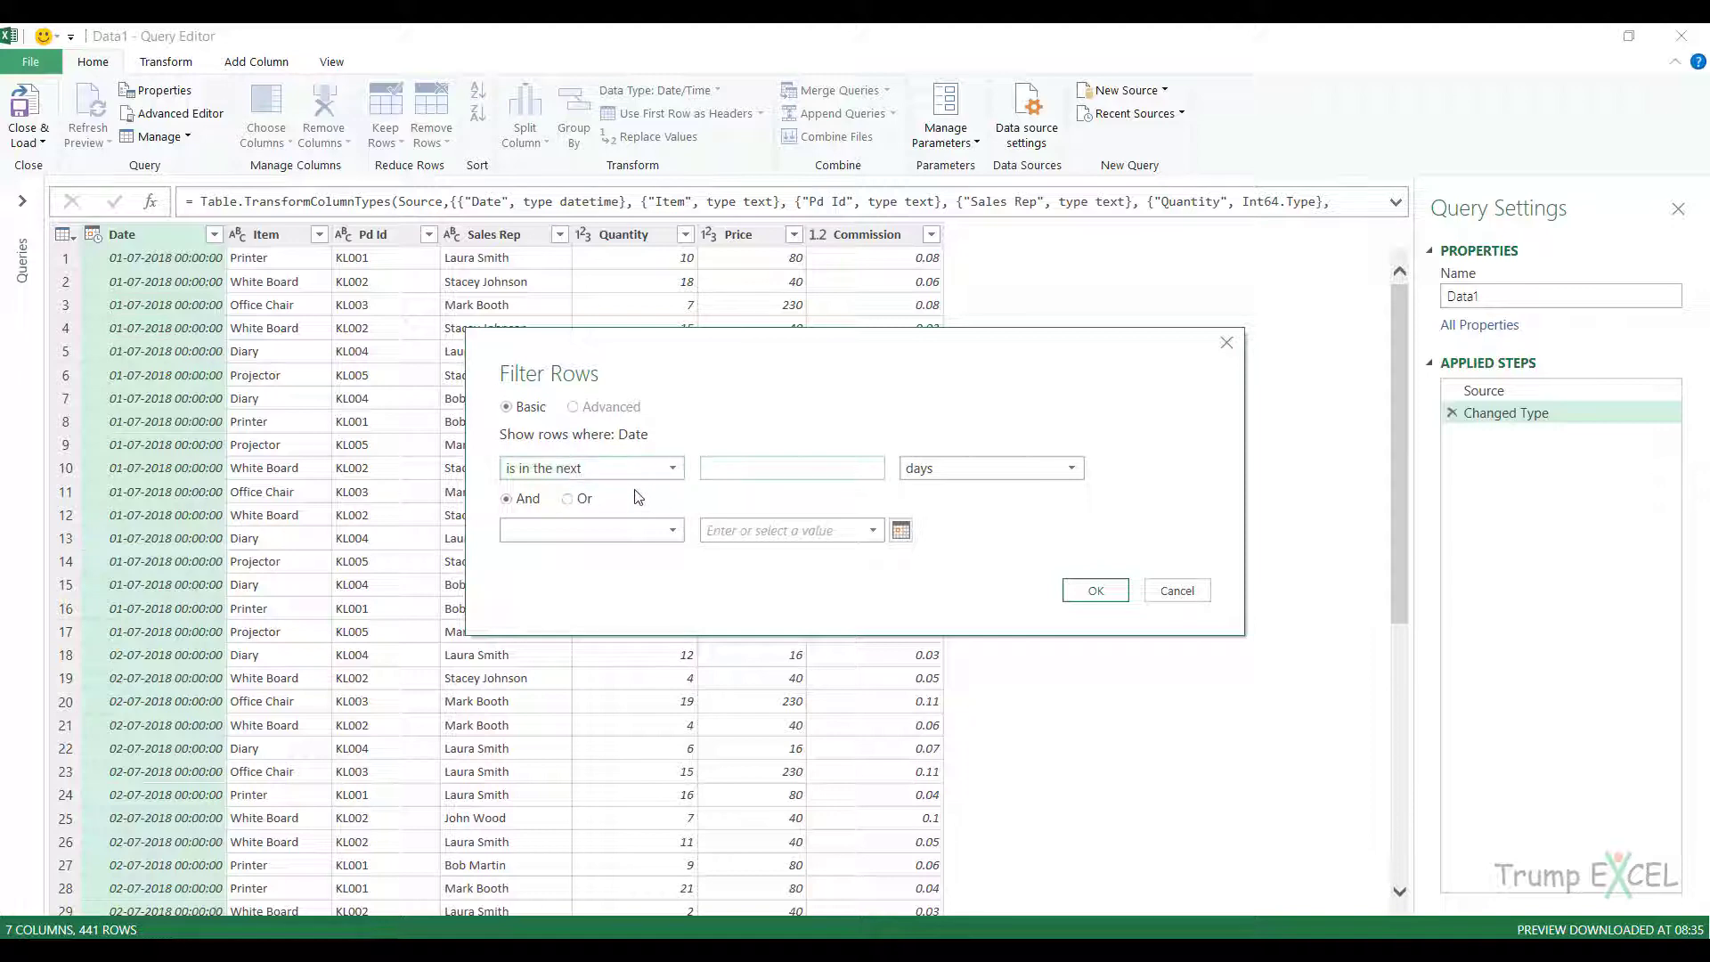
click(1227, 342)
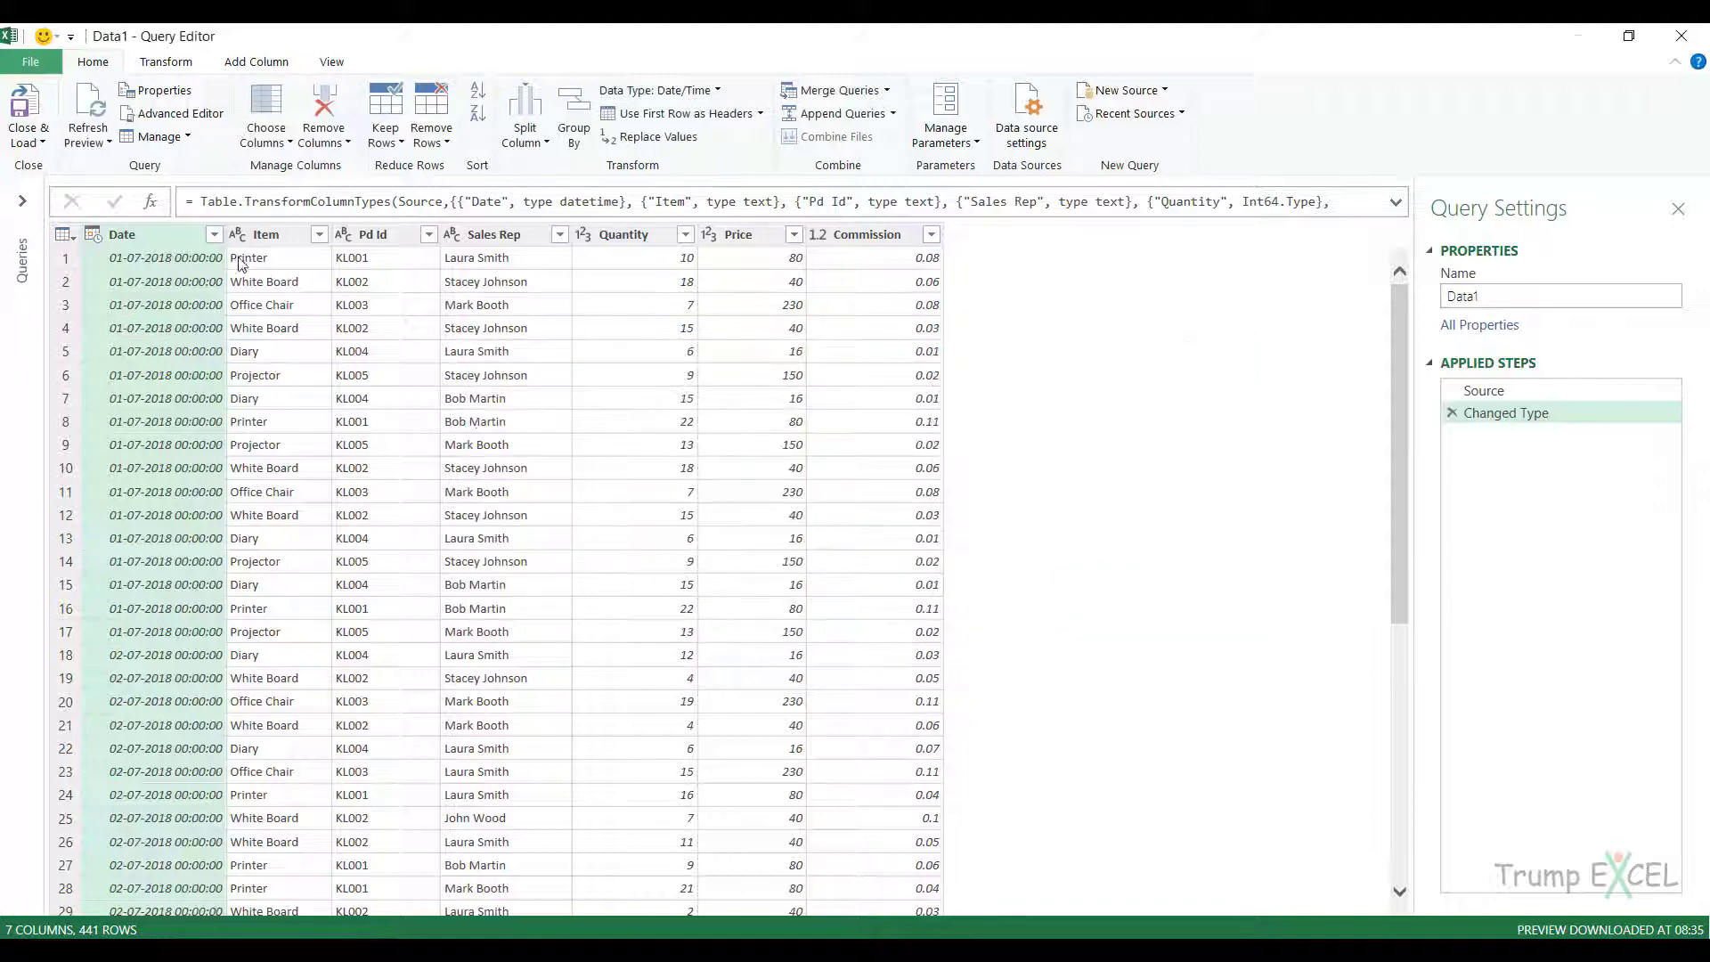
Step: Start a Date/Time 'Before...' filter on the Date column
click(214, 234)
mouse_move(419, 403)
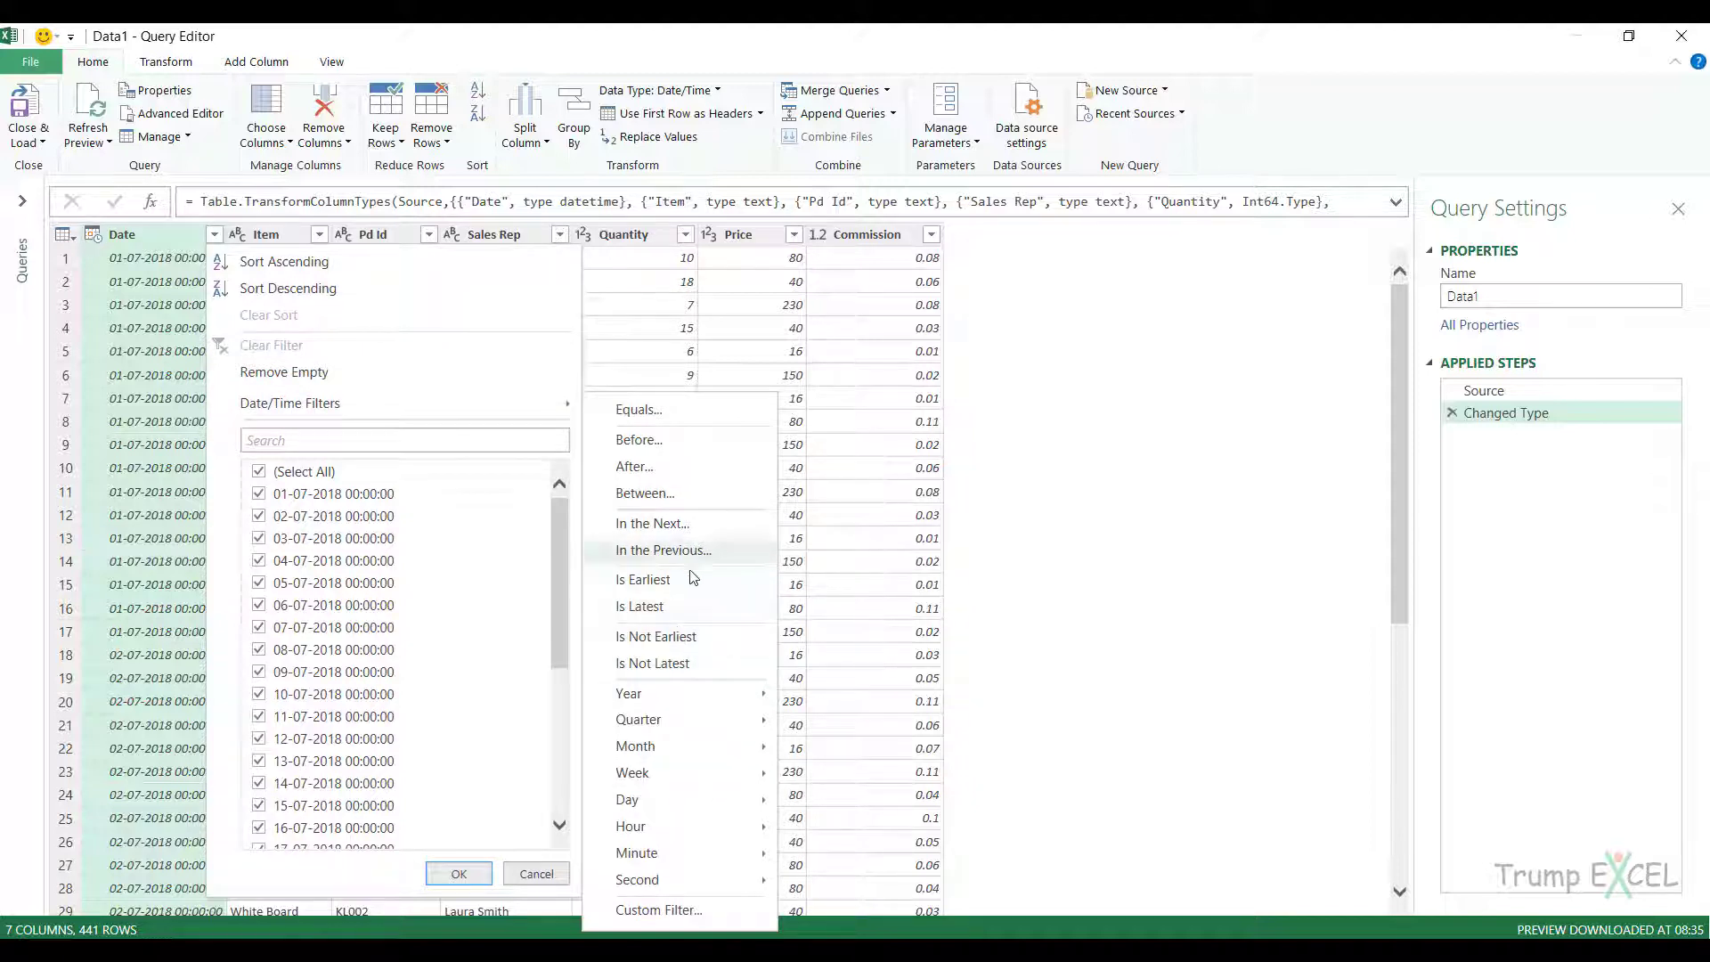
mouse_move(699, 711)
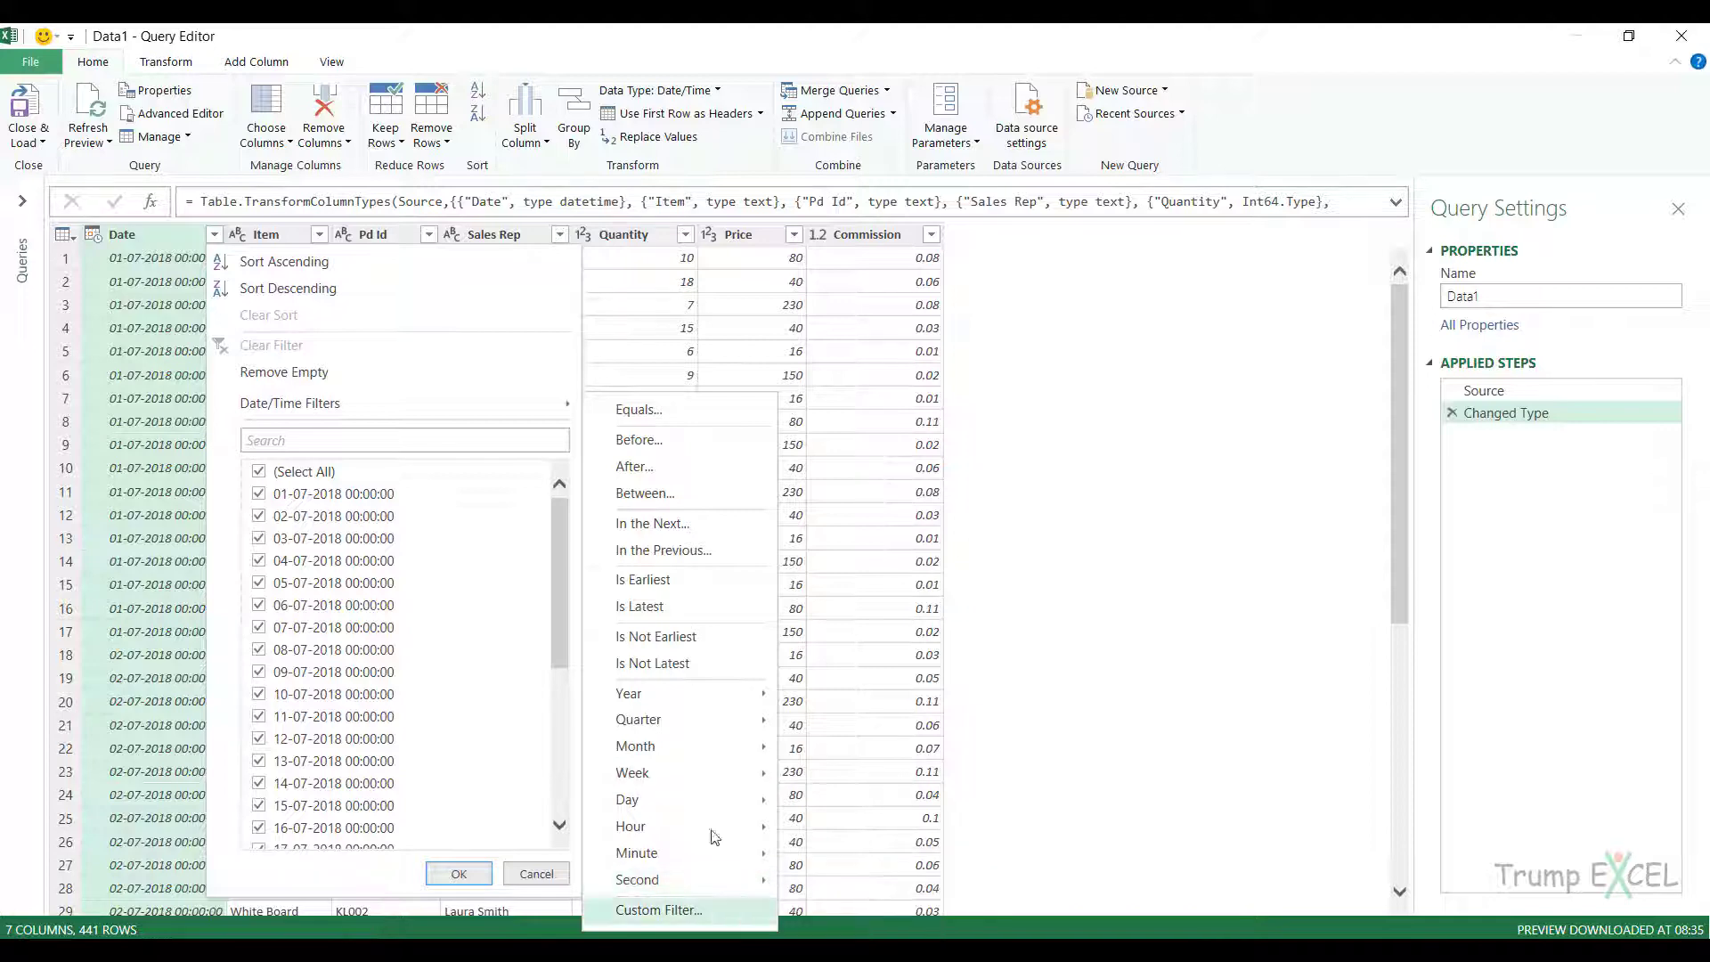
mouse_move(541, 411)
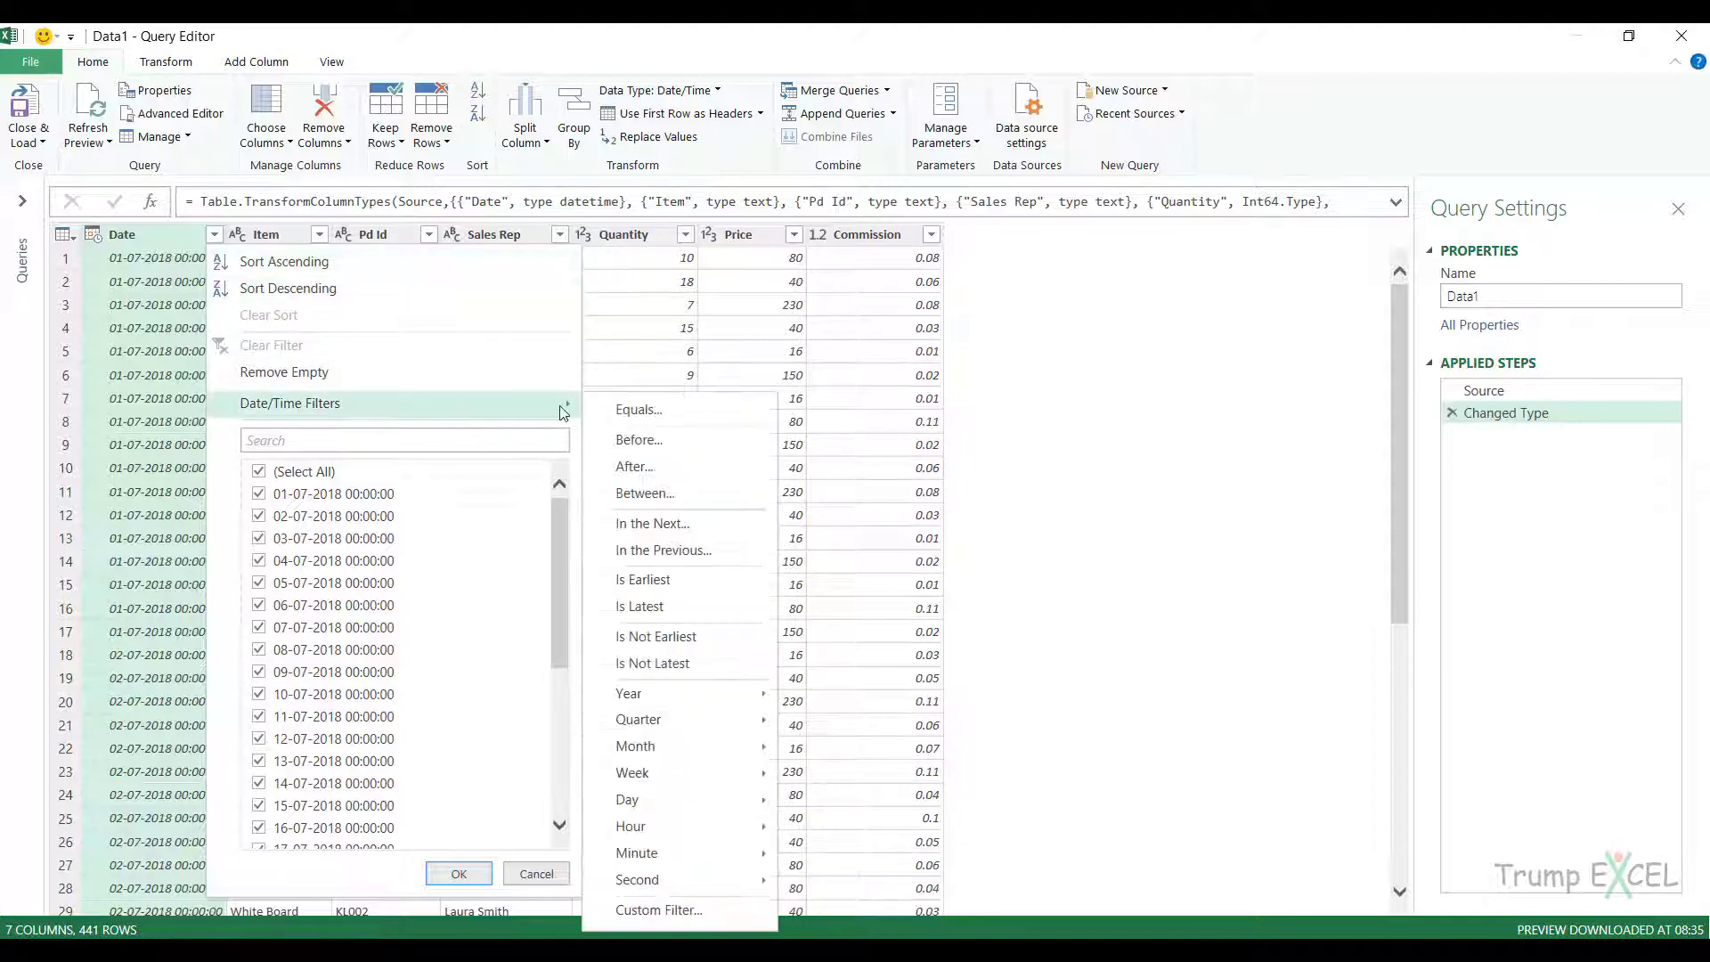
click(639, 440)
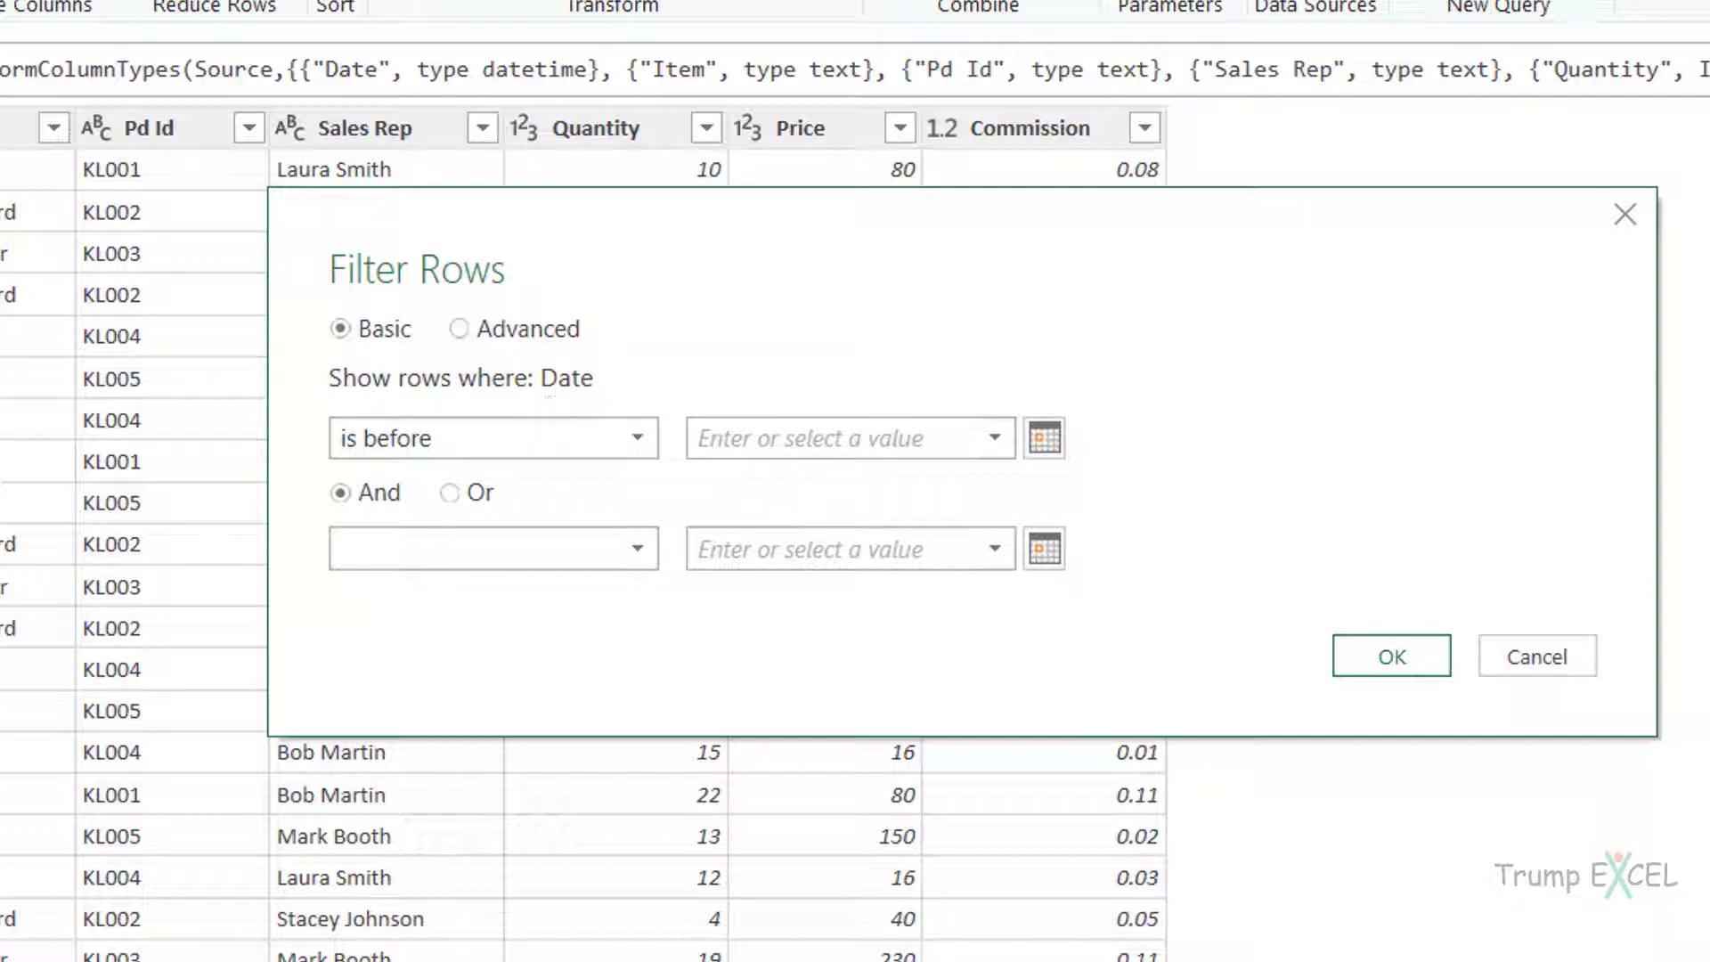
Step: Keep 'is before' as the Date condition, switch to Advanced mode, and open the date value list
click(478, 459)
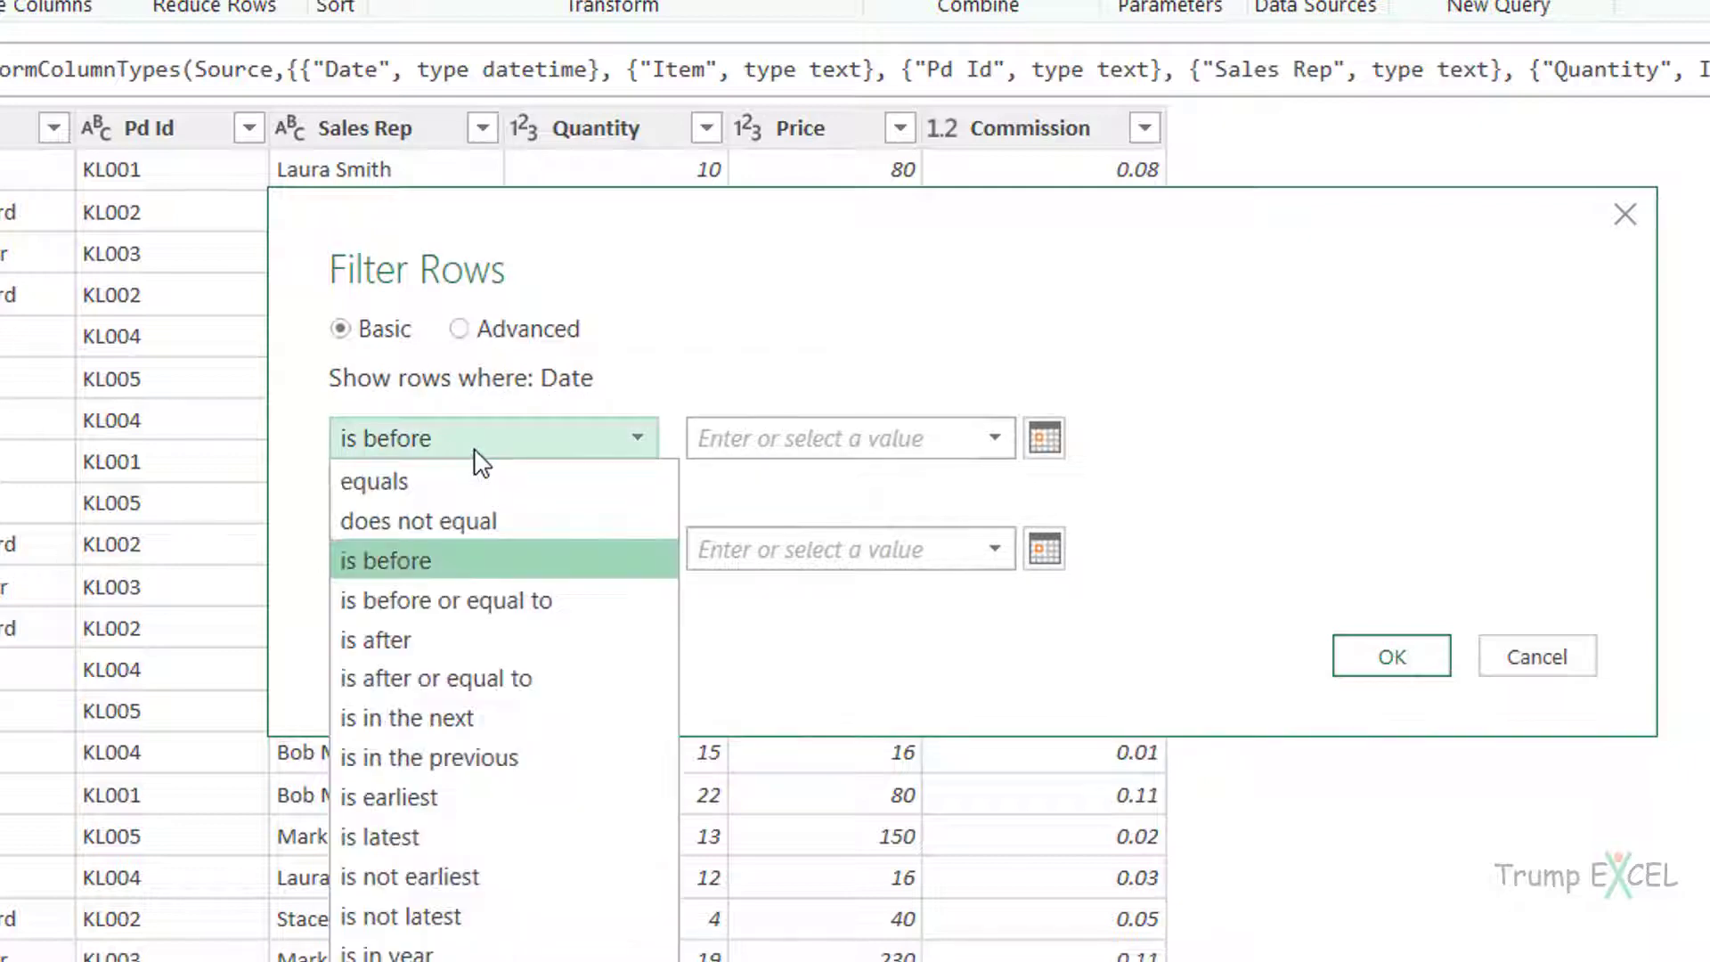
click(450, 436)
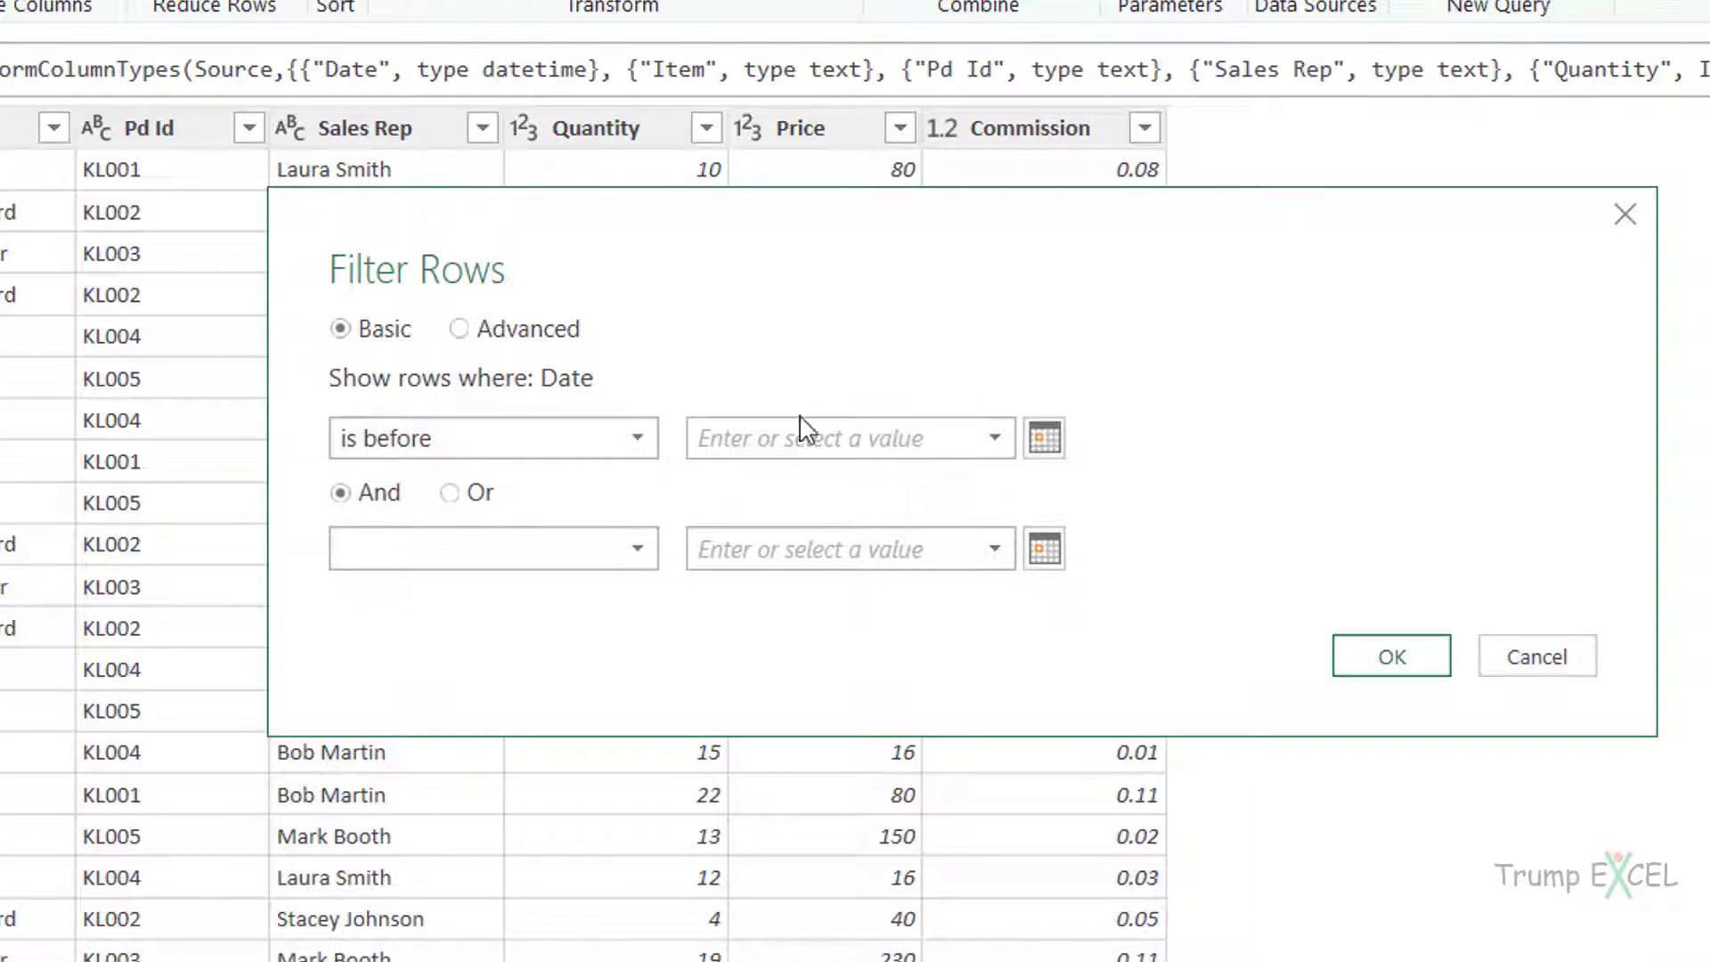
click(552, 332)
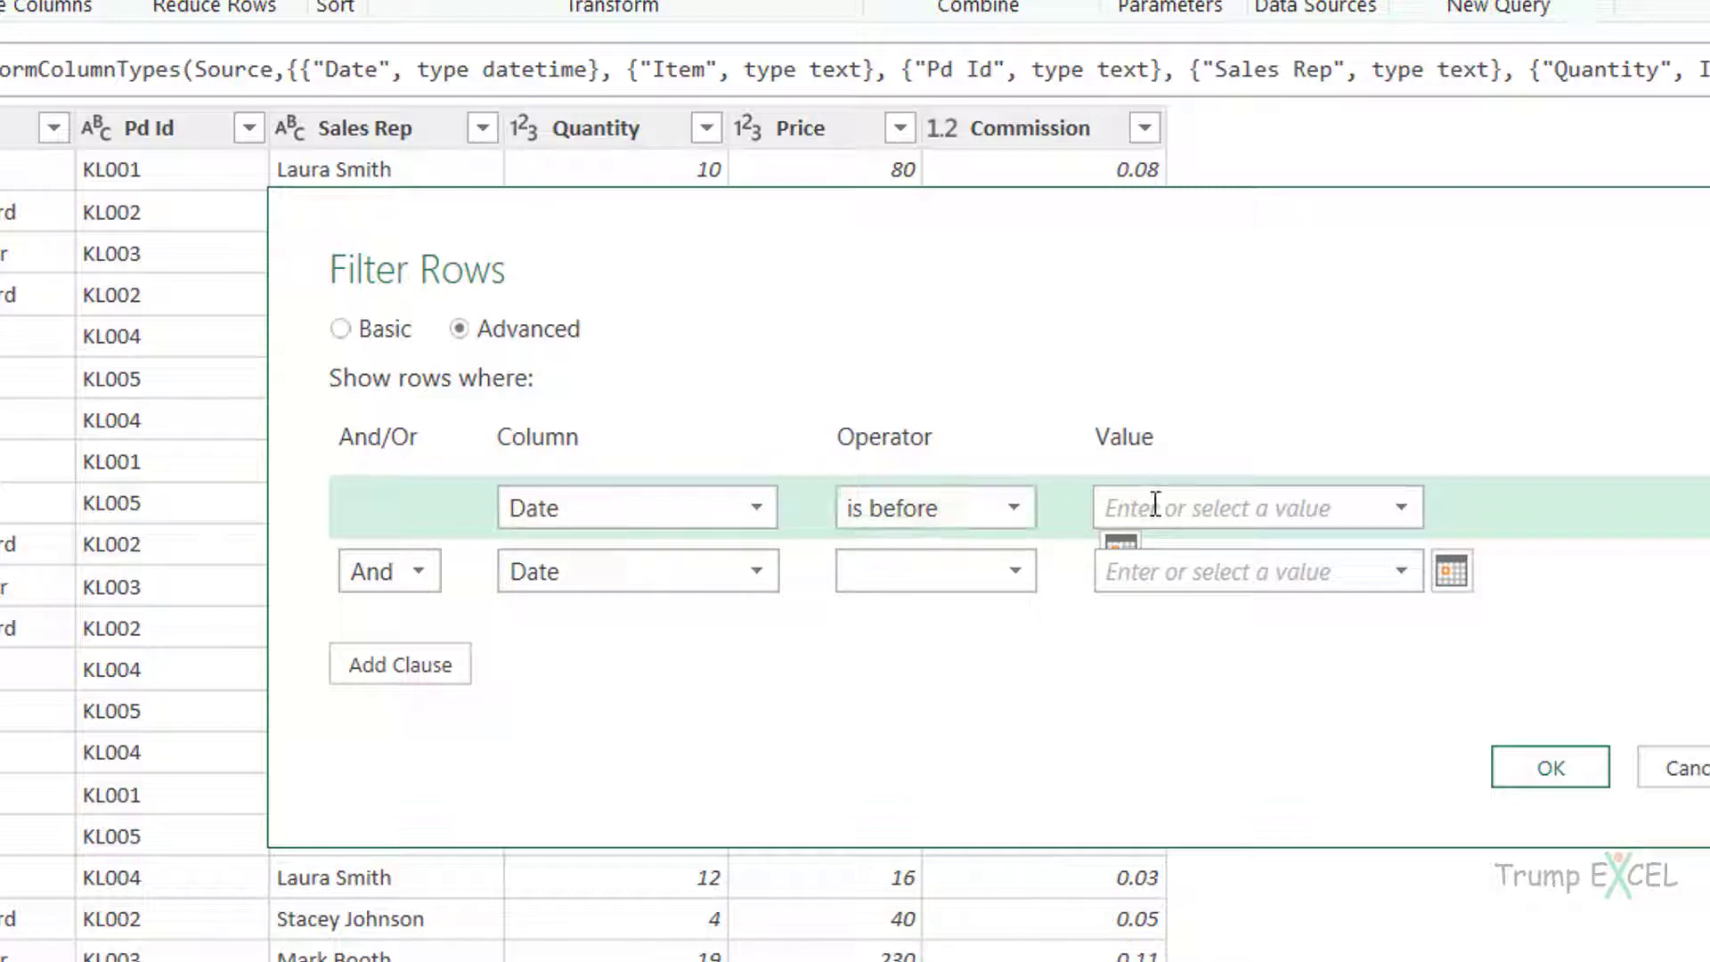
click(1399, 508)
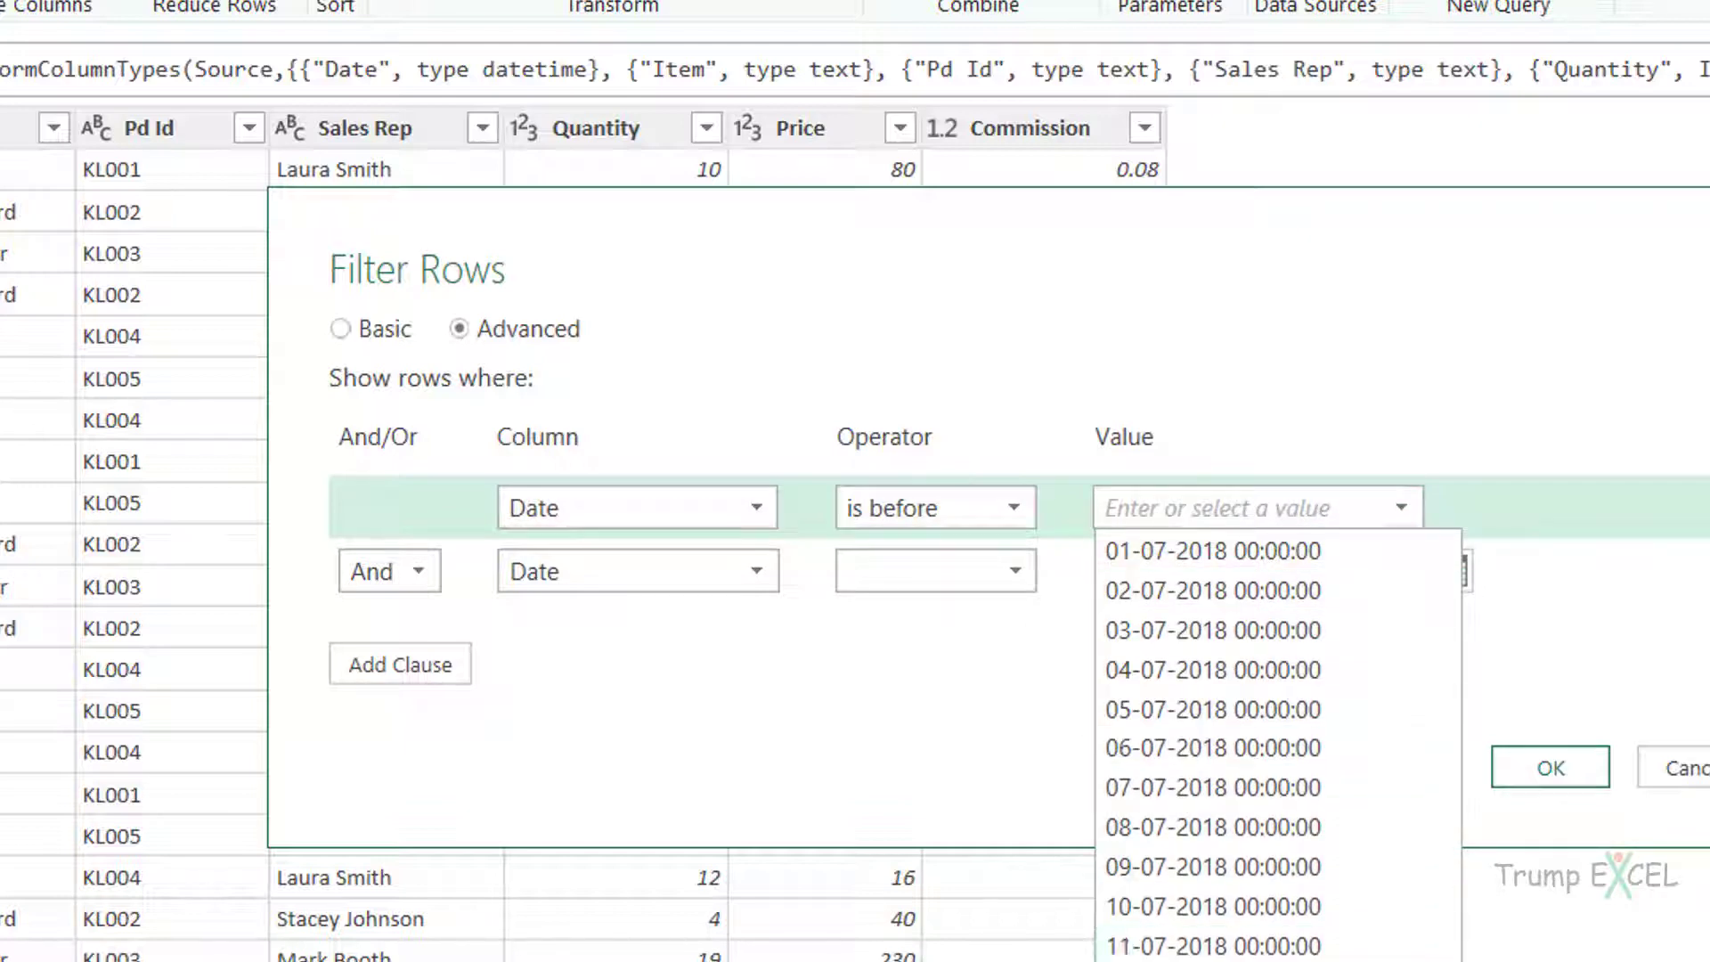
Step: Set the cutoff date to 12-07-2018 and add an Item equals Printer condition
click(1213, 959)
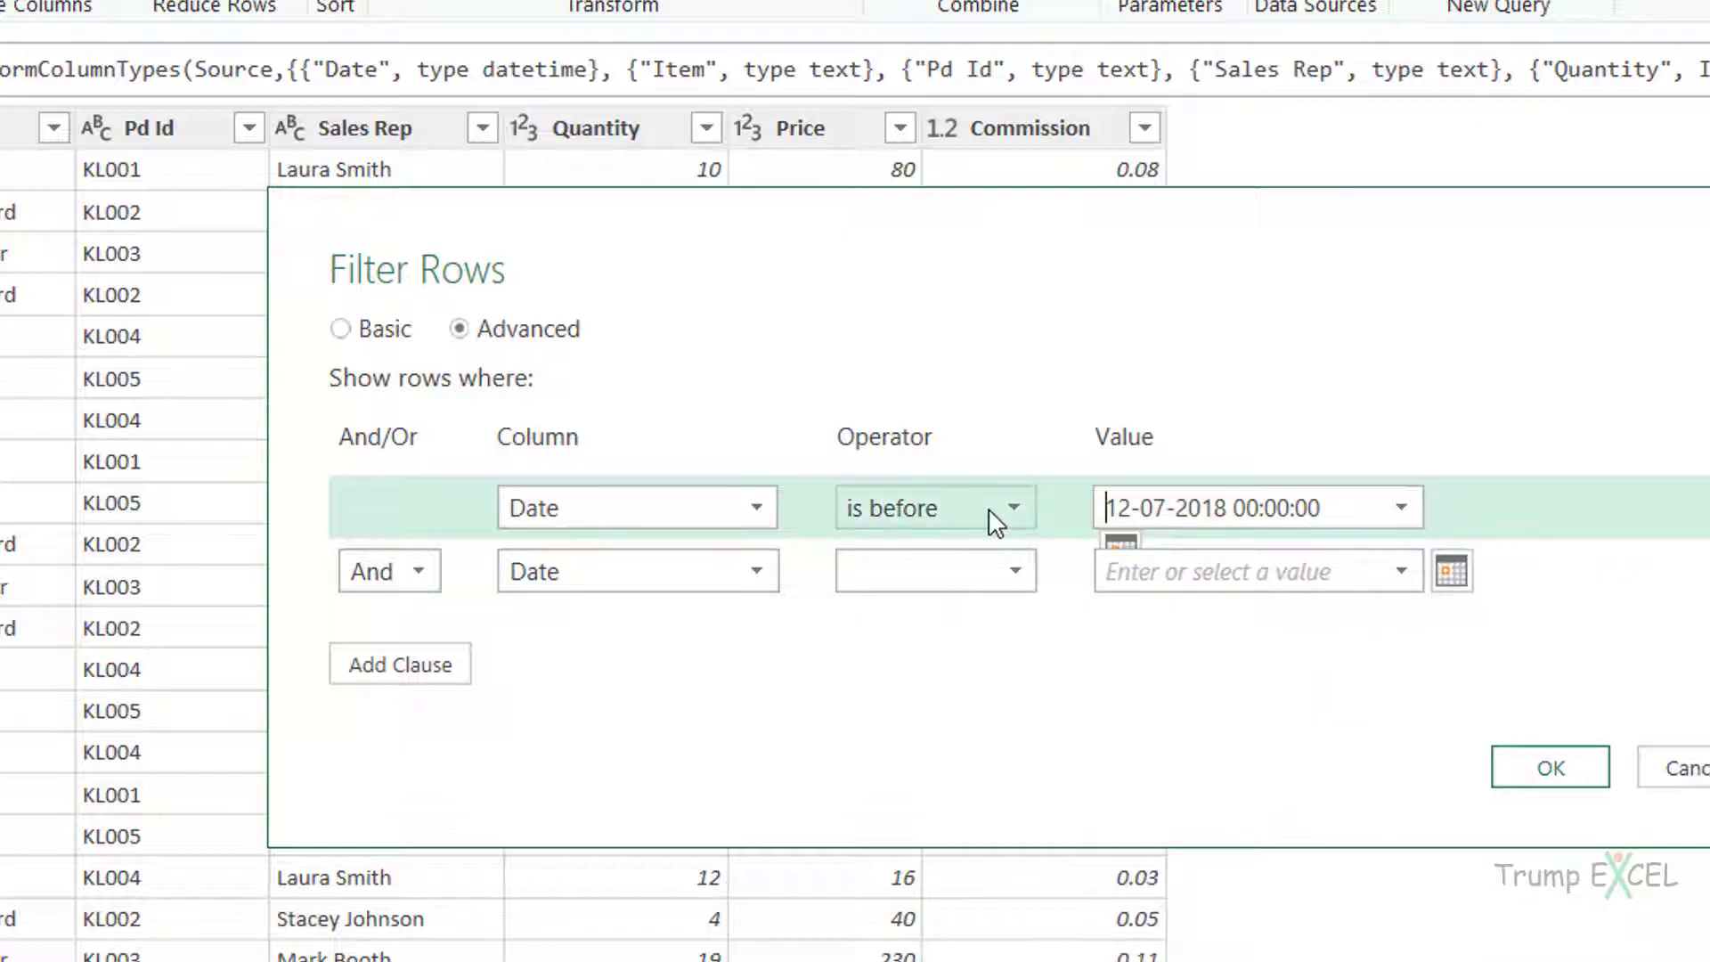
click(611, 588)
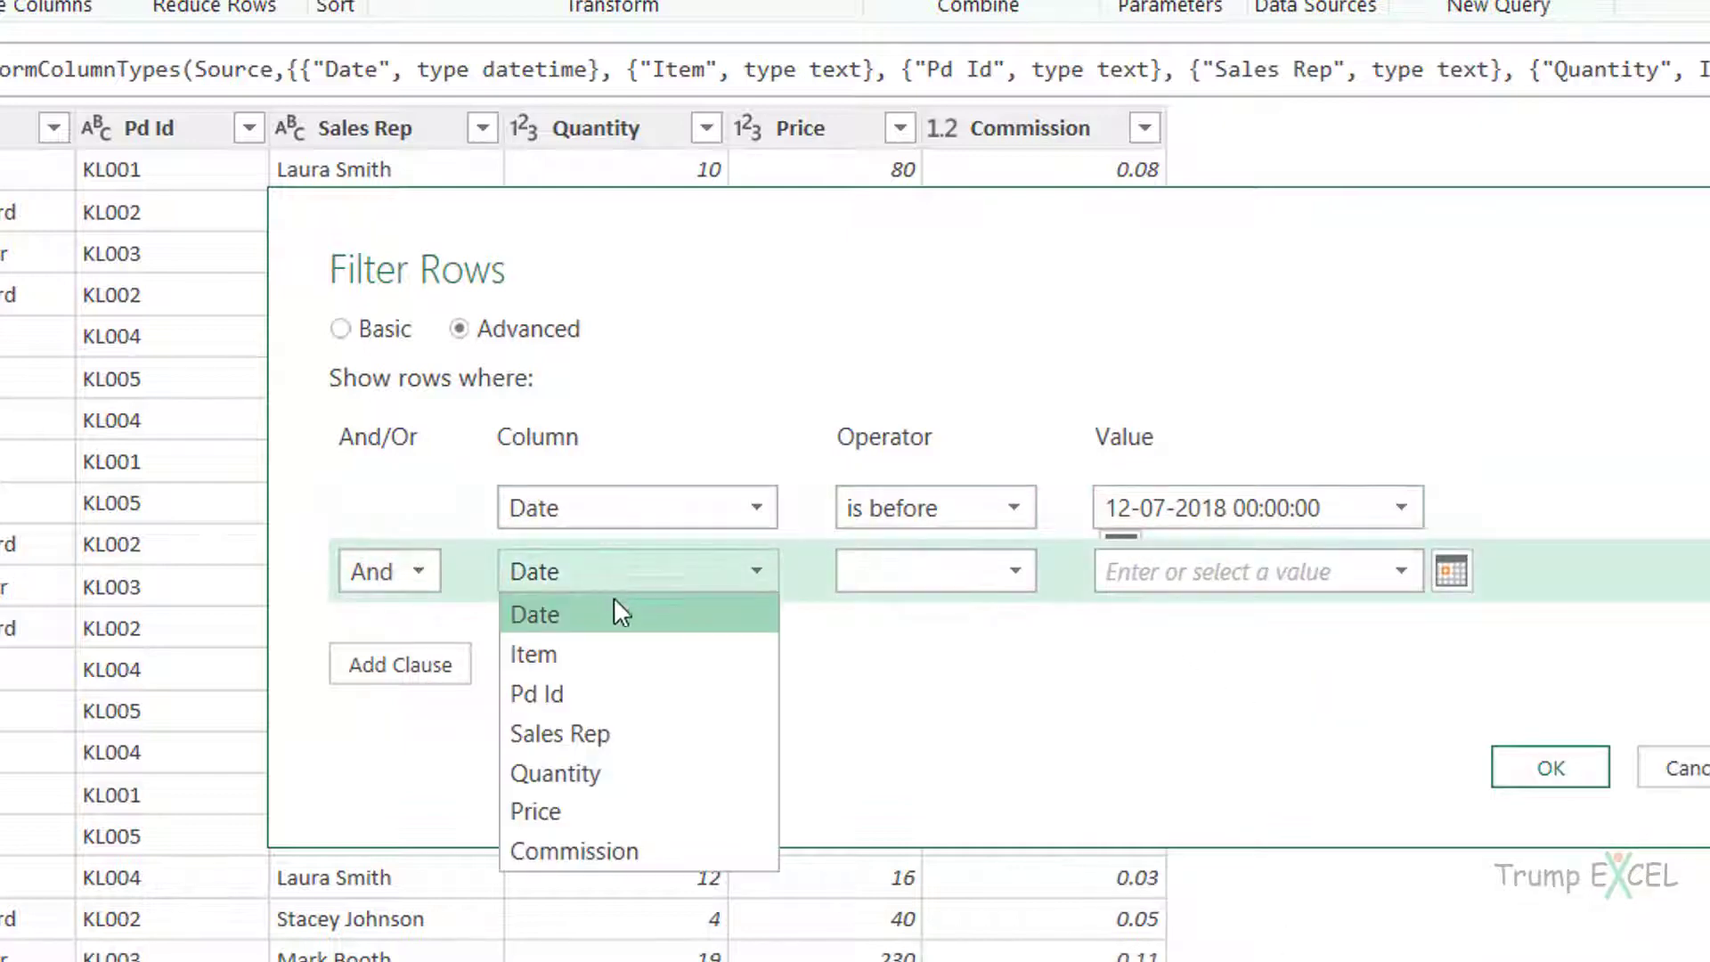
click(621, 655)
click(1279, 573)
click(1401, 572)
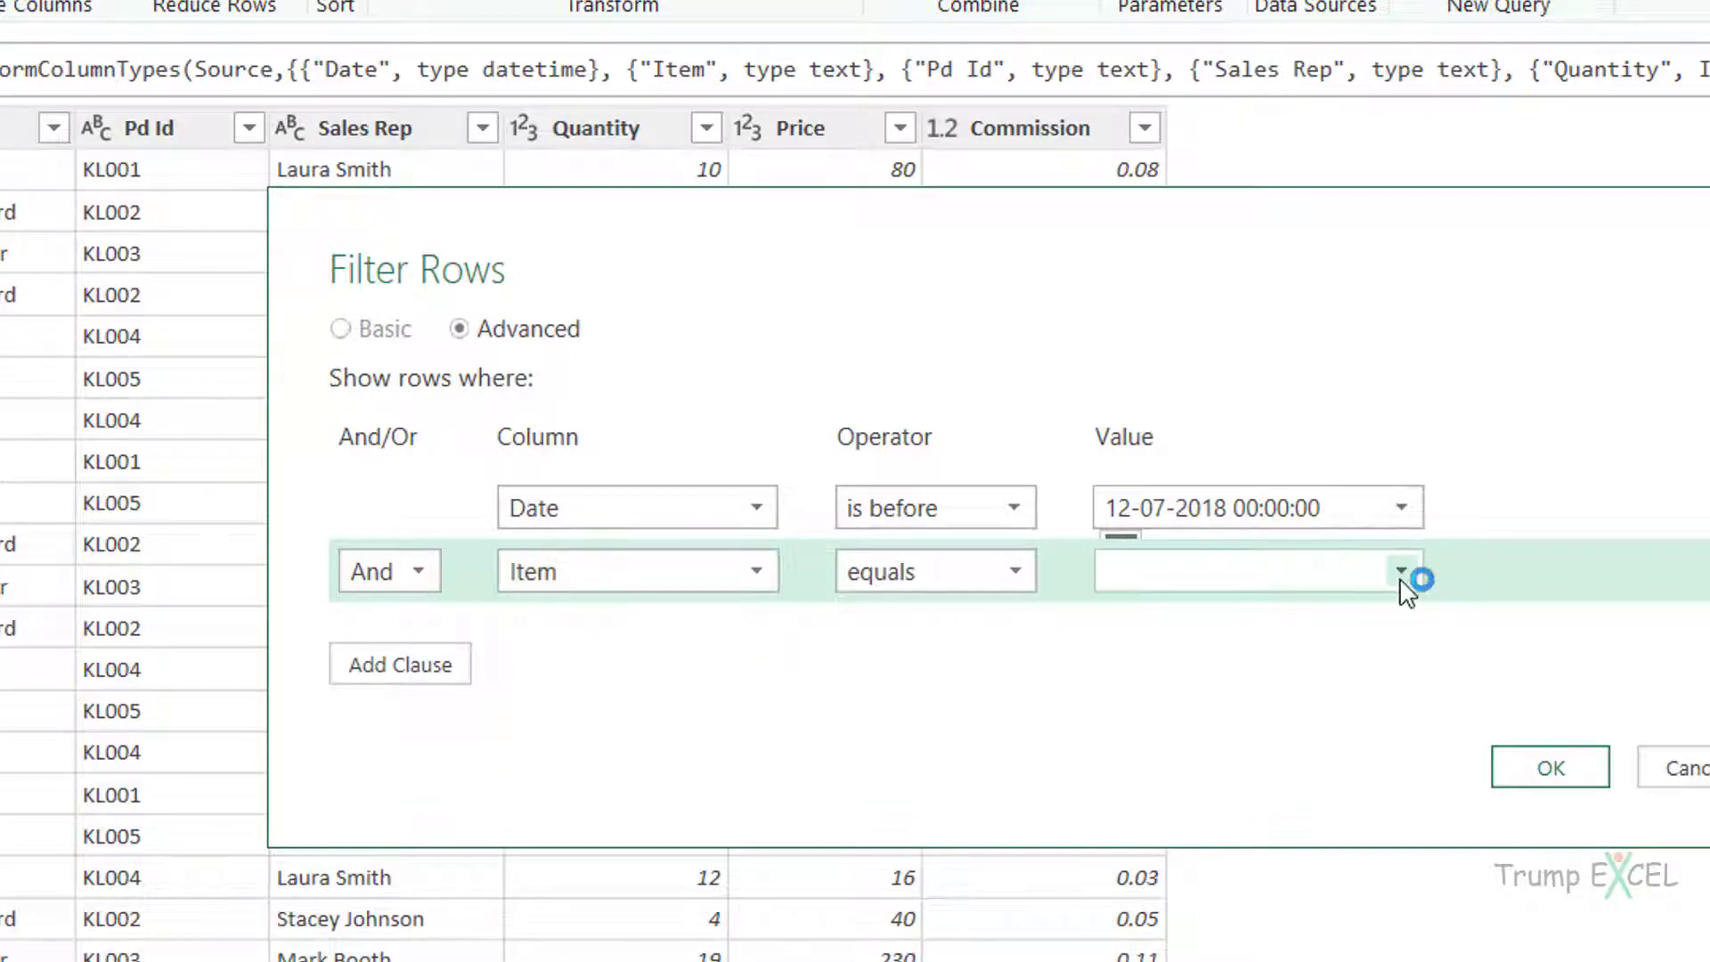
click(1358, 694)
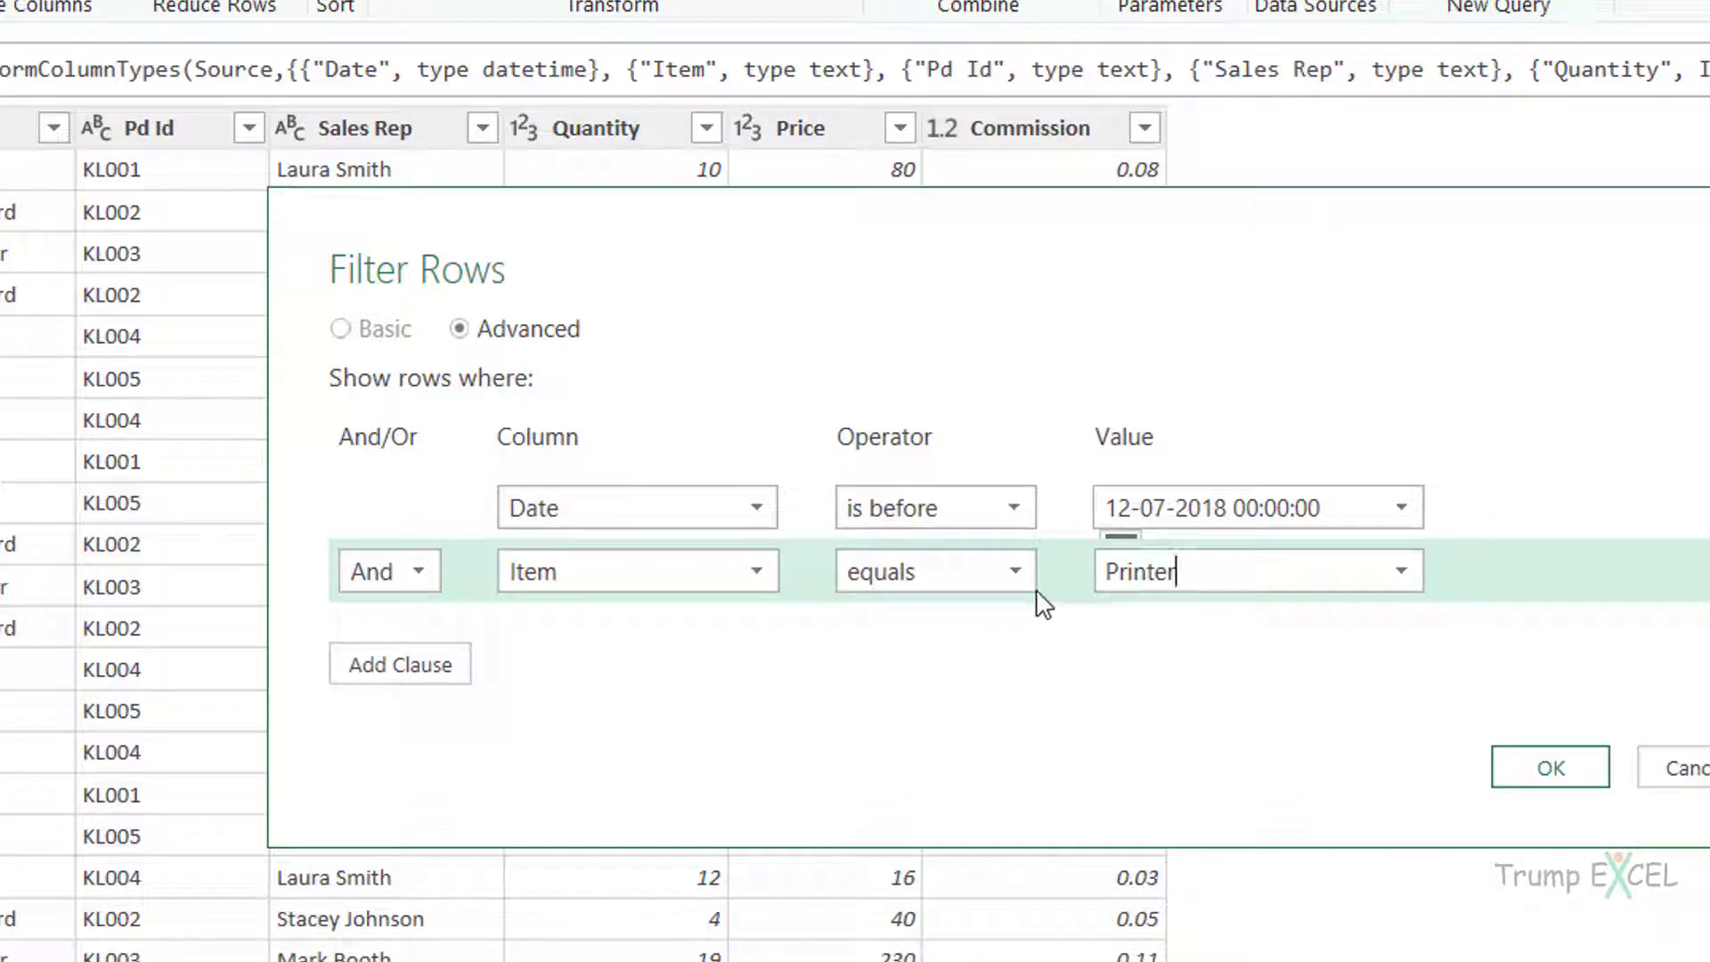
Step: Keep the clauses joined with And, add a third clause, toggle Basic/Advanced, then cancel
click(417, 583)
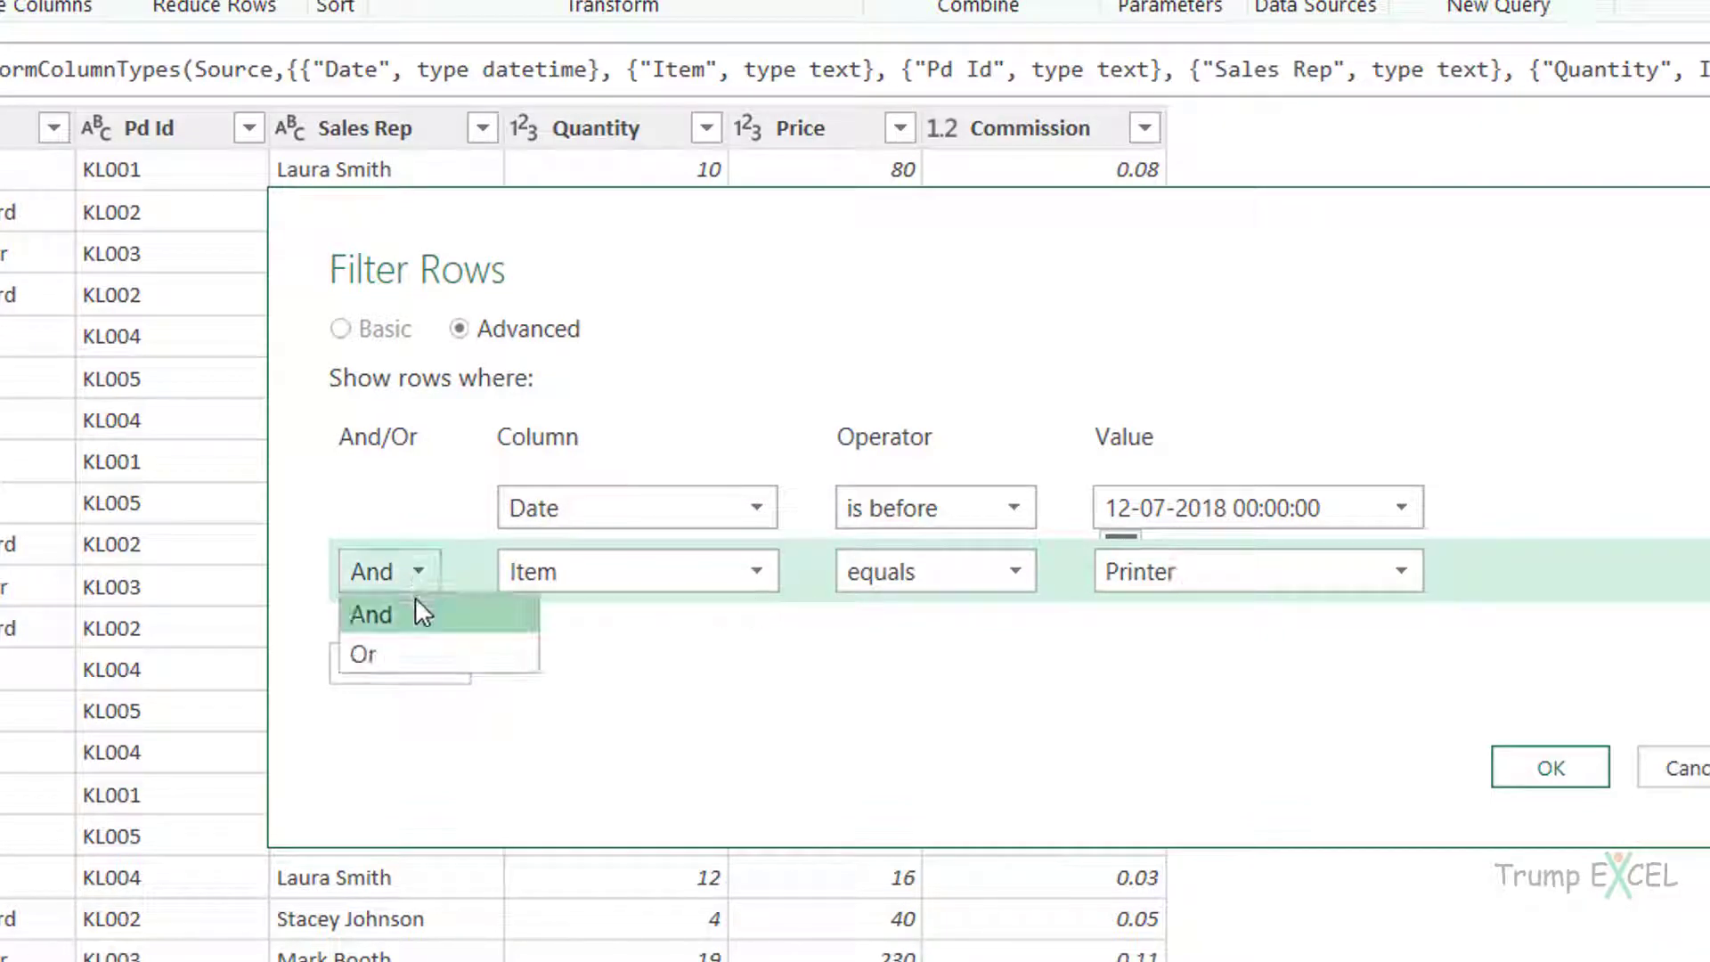
click(419, 585)
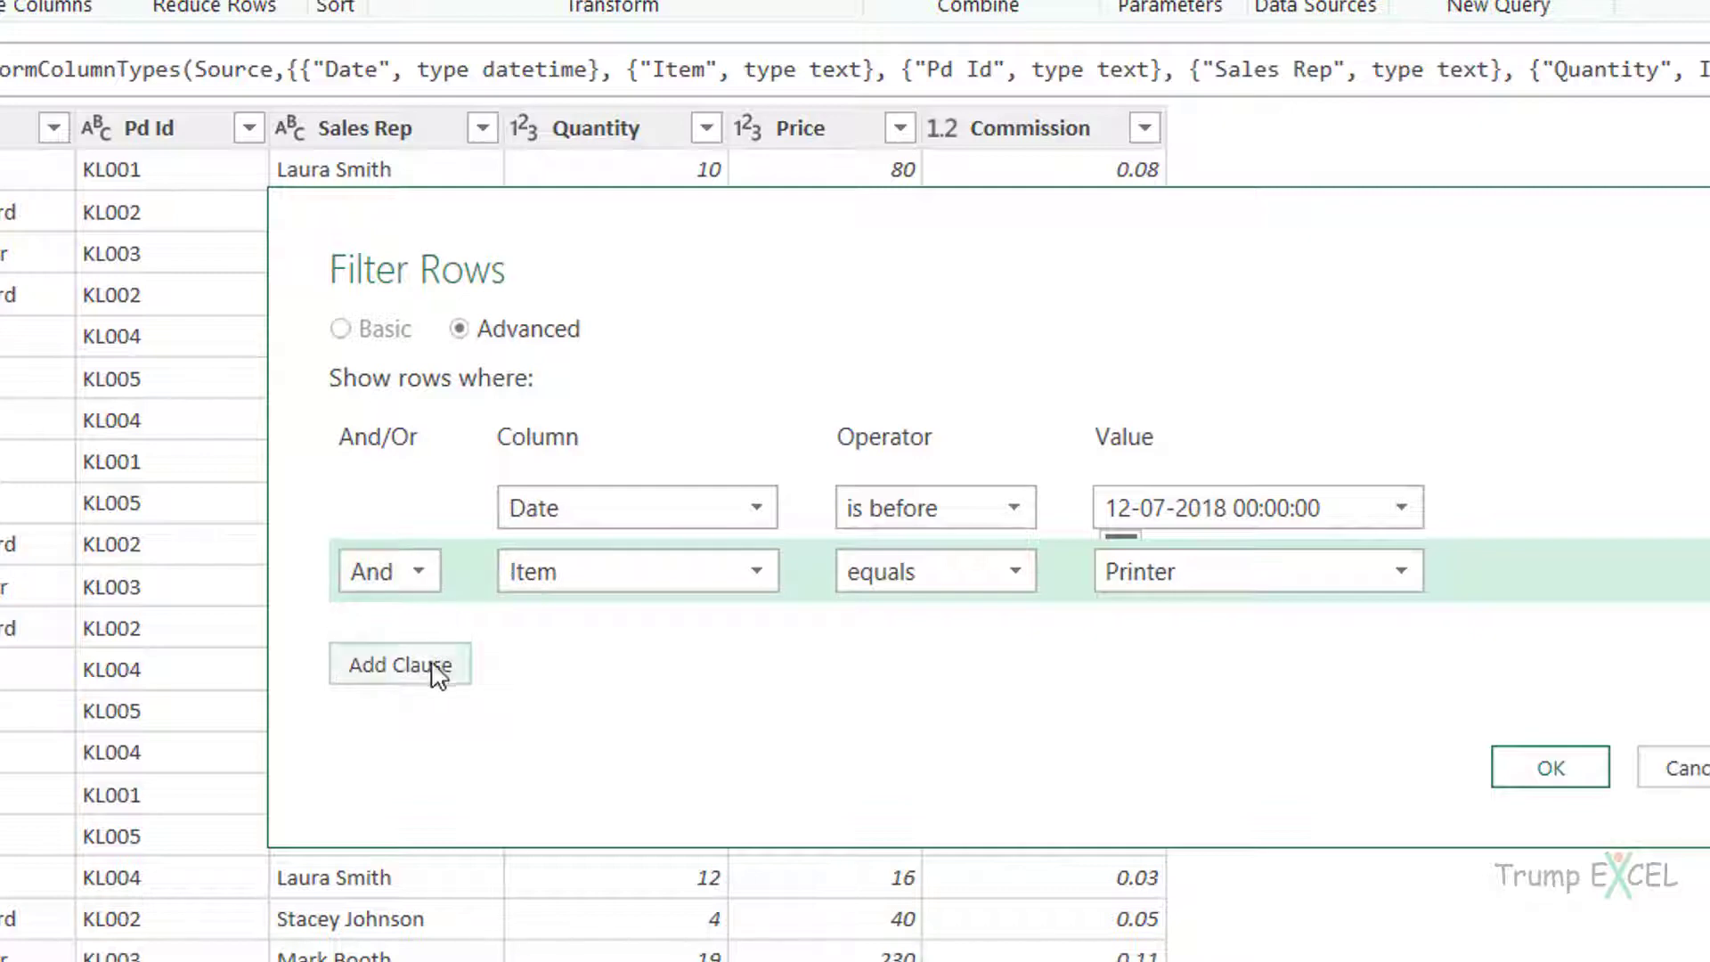
click(424, 679)
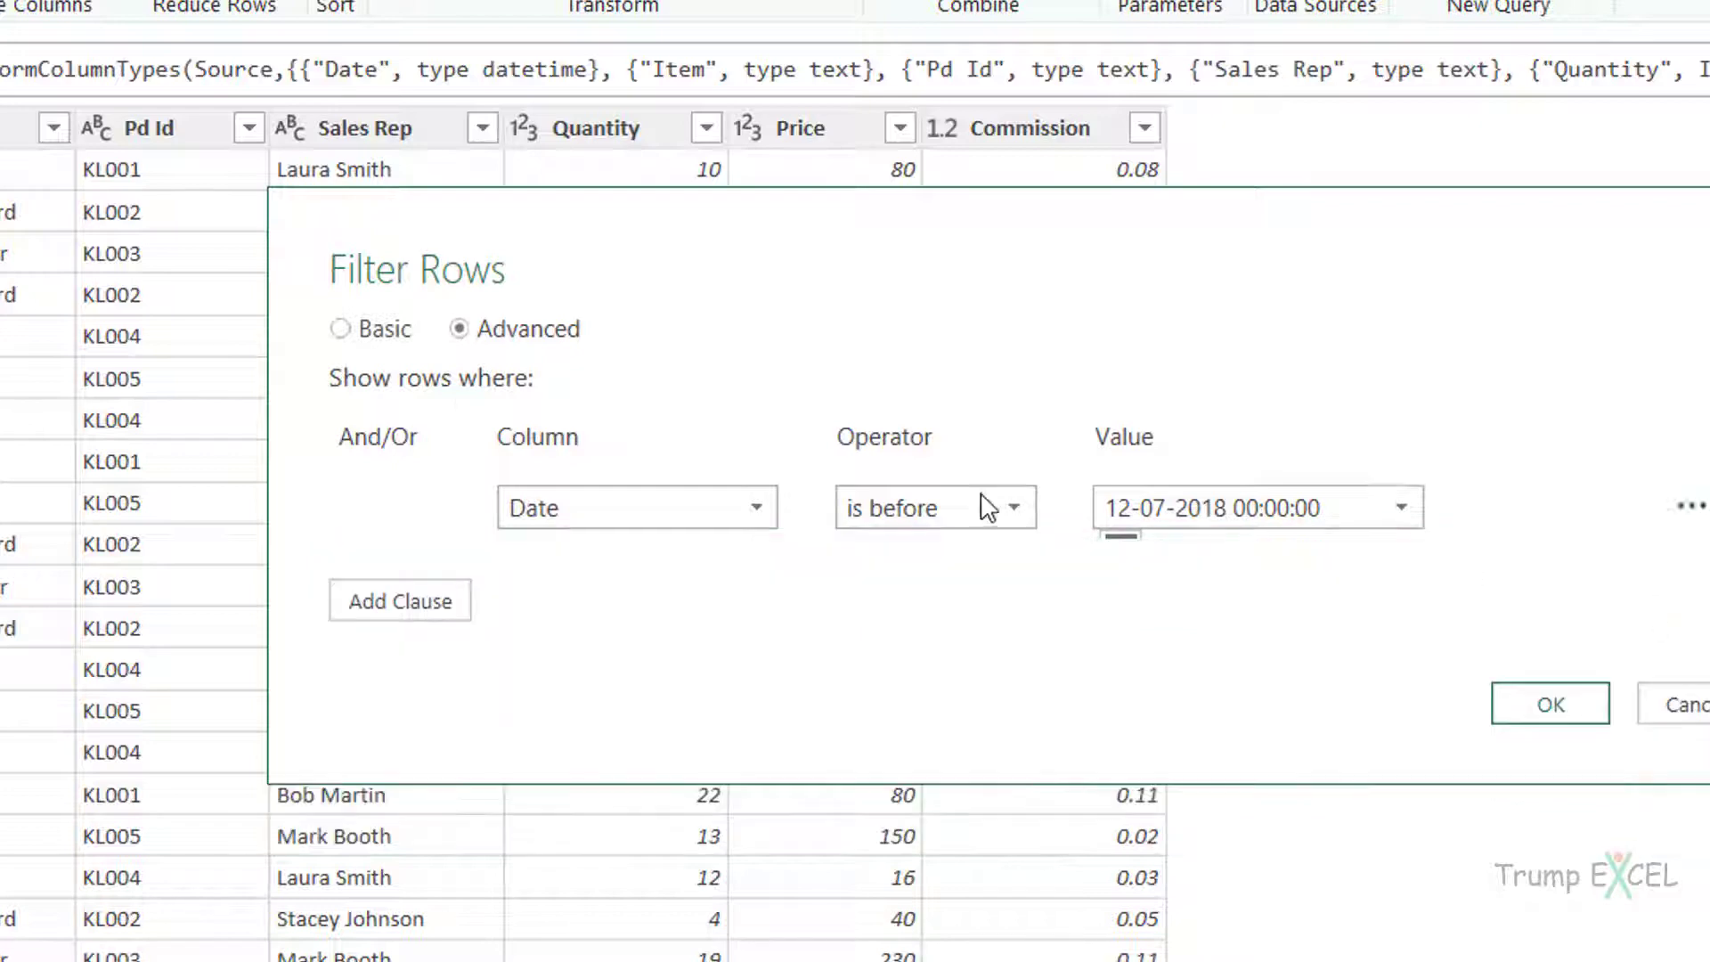
click(374, 340)
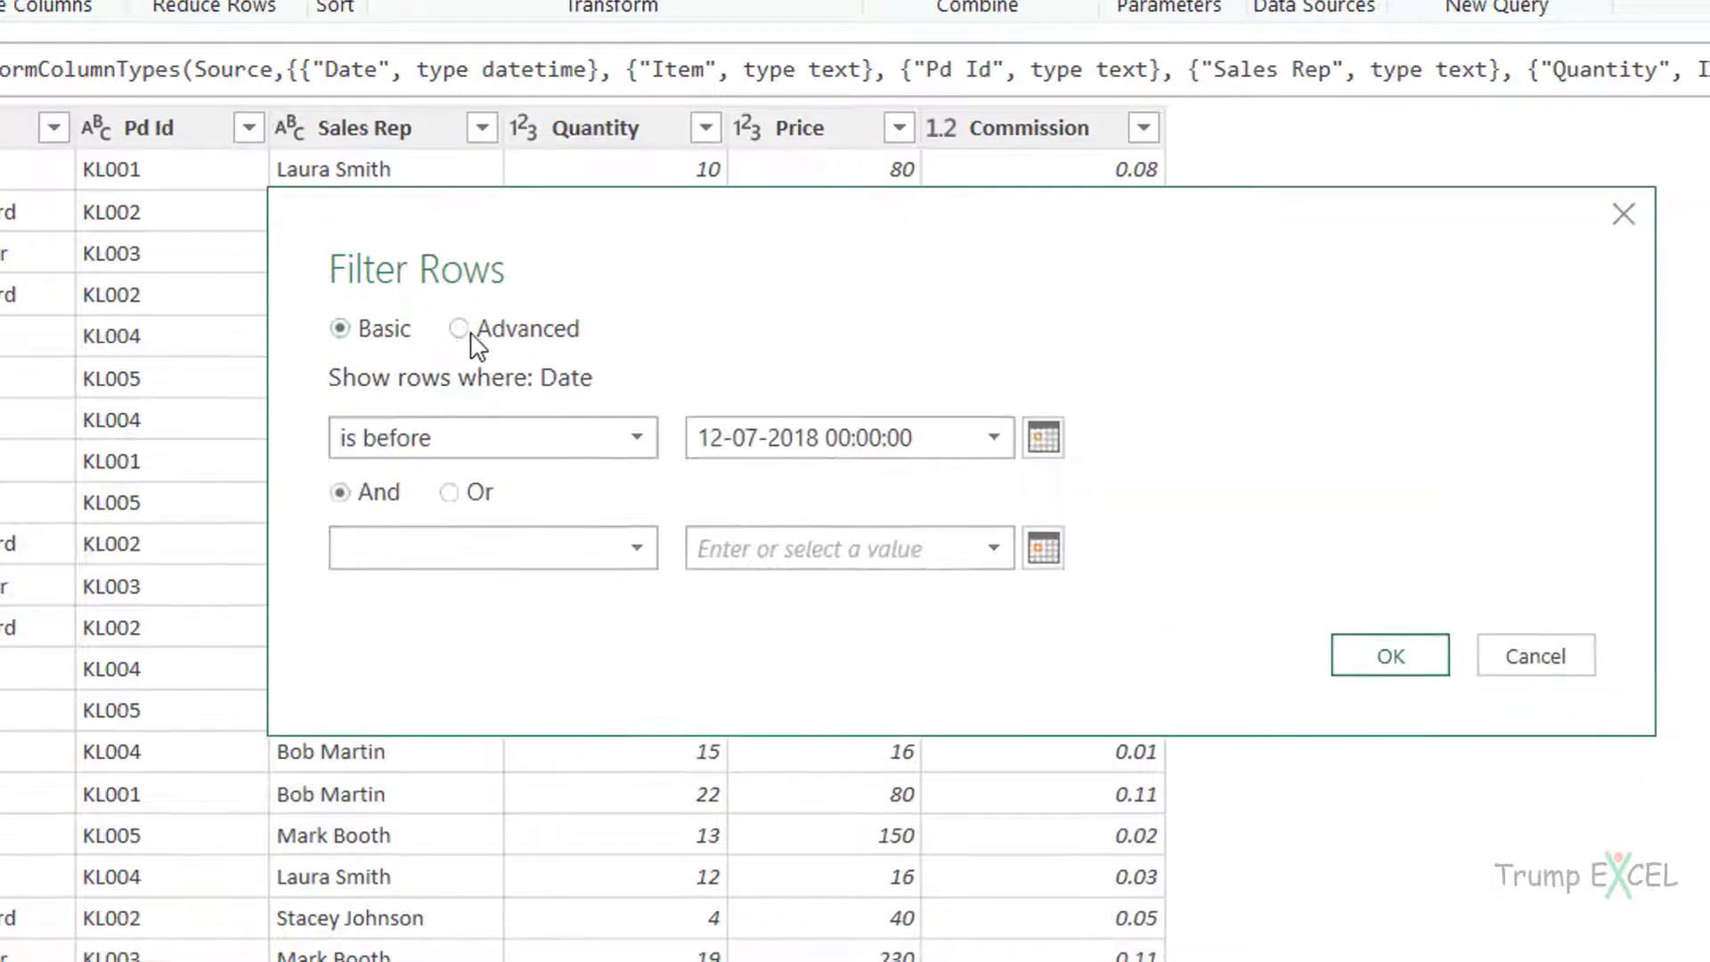
click(470, 331)
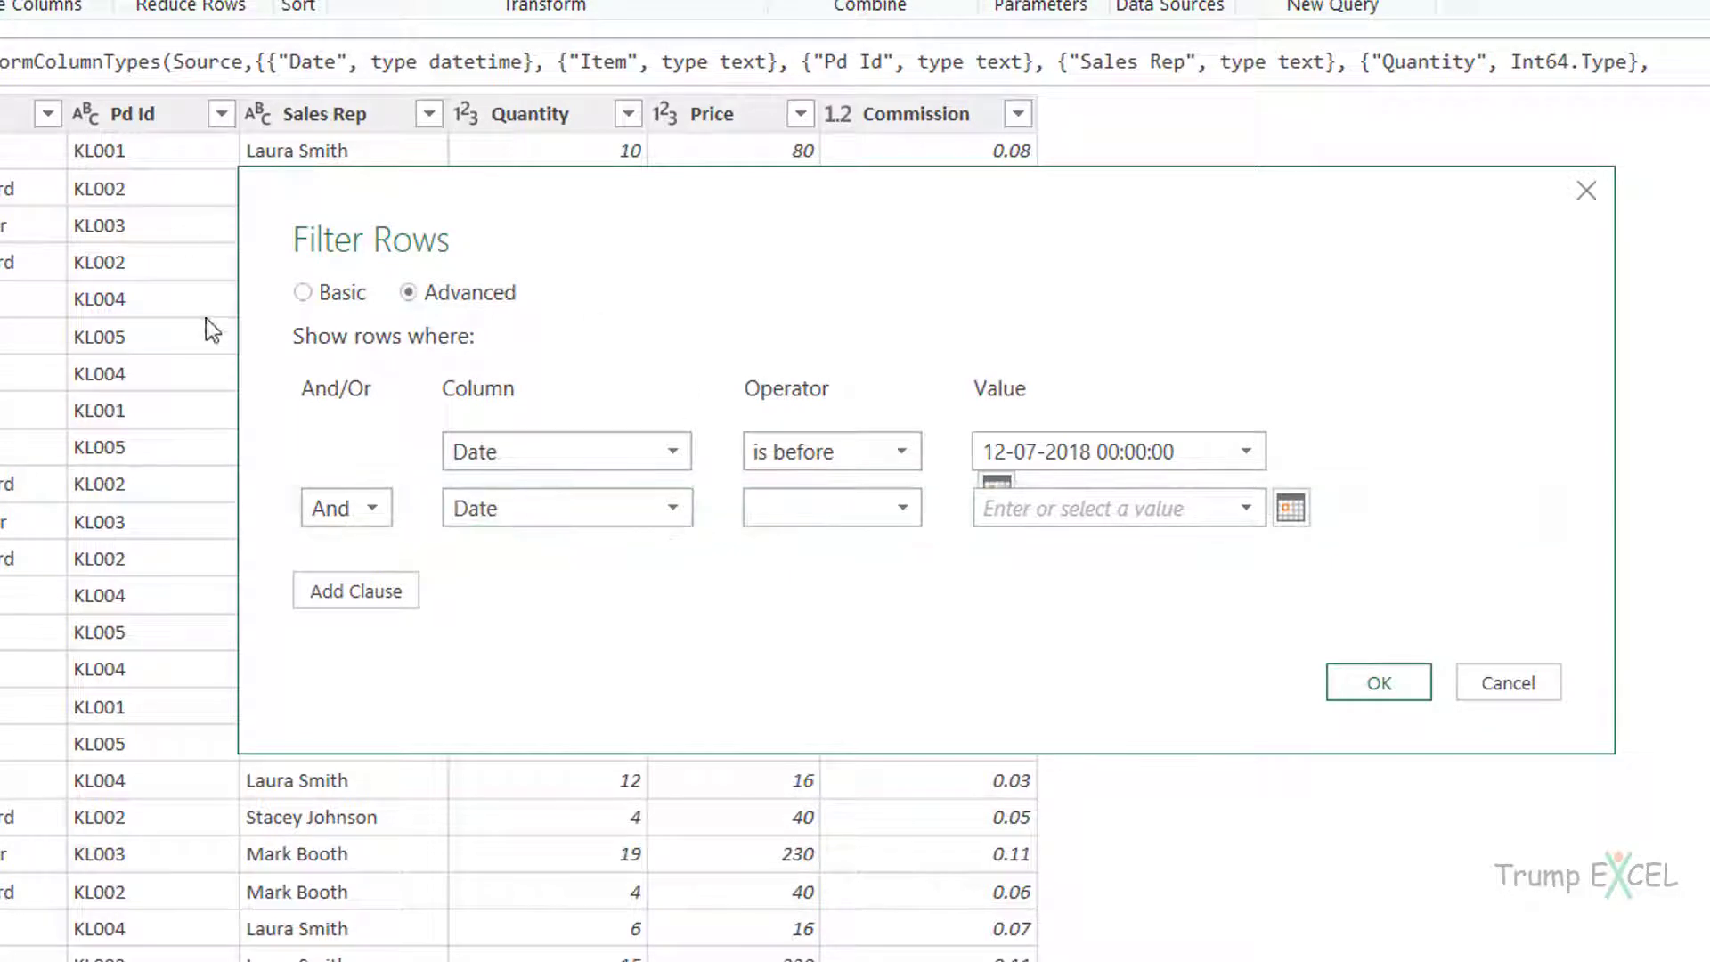
click(355, 292)
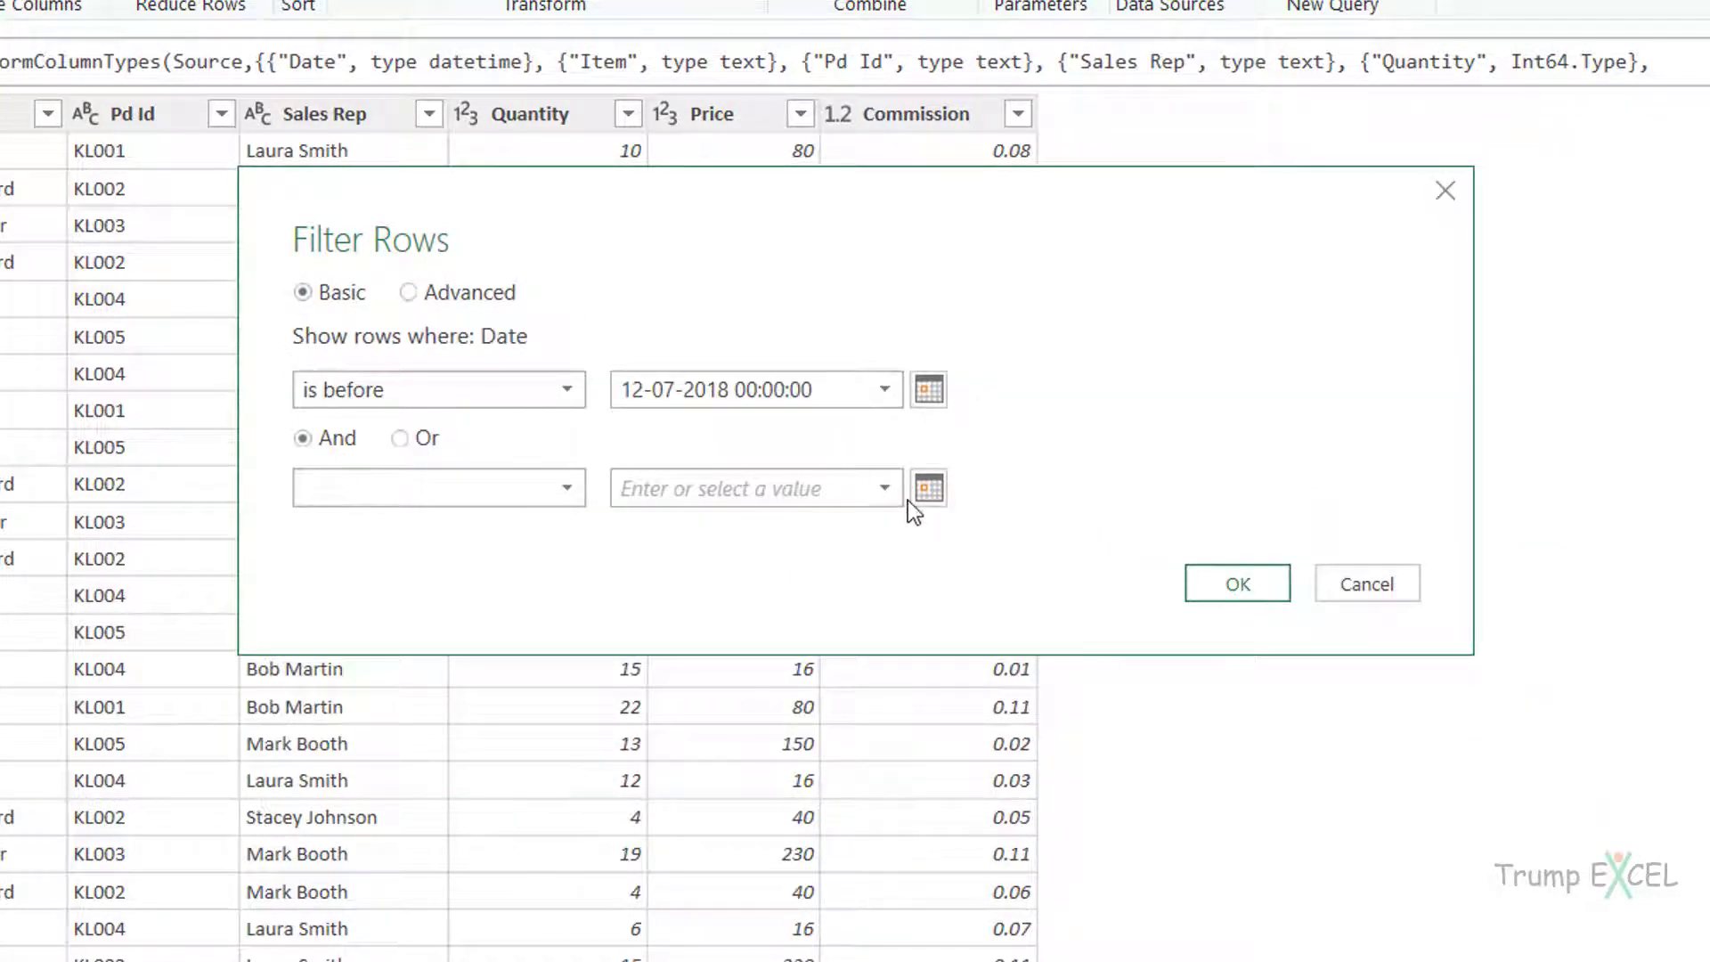
click(1363, 585)
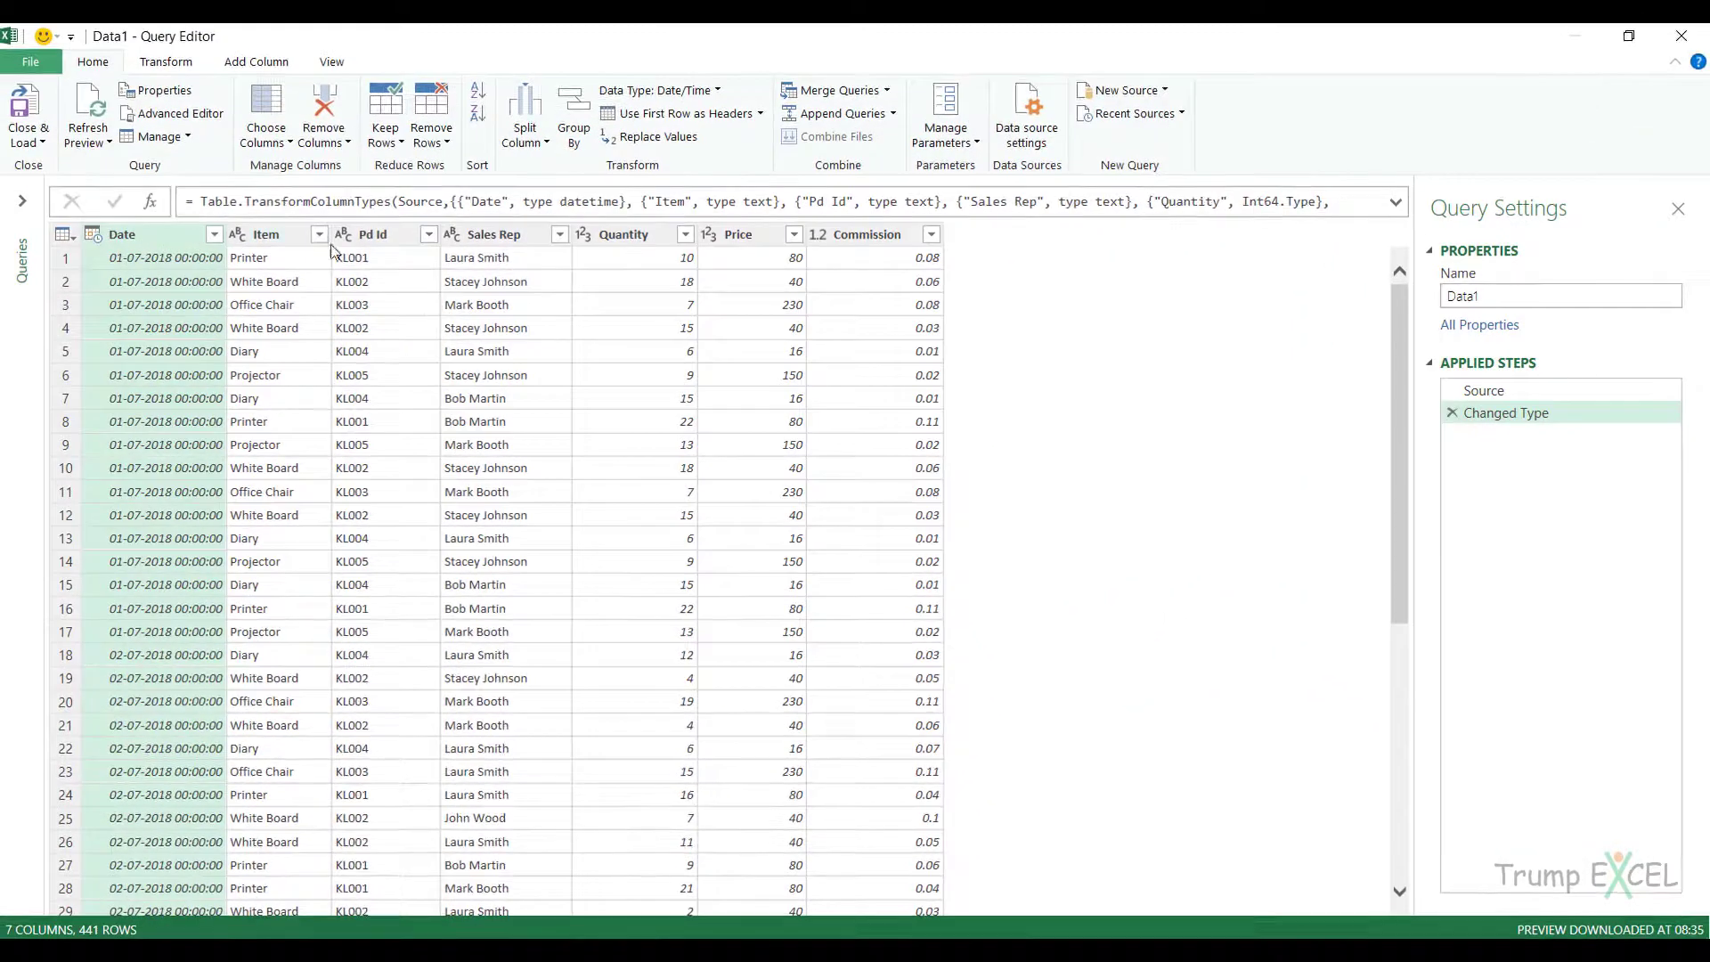
click(320, 235)
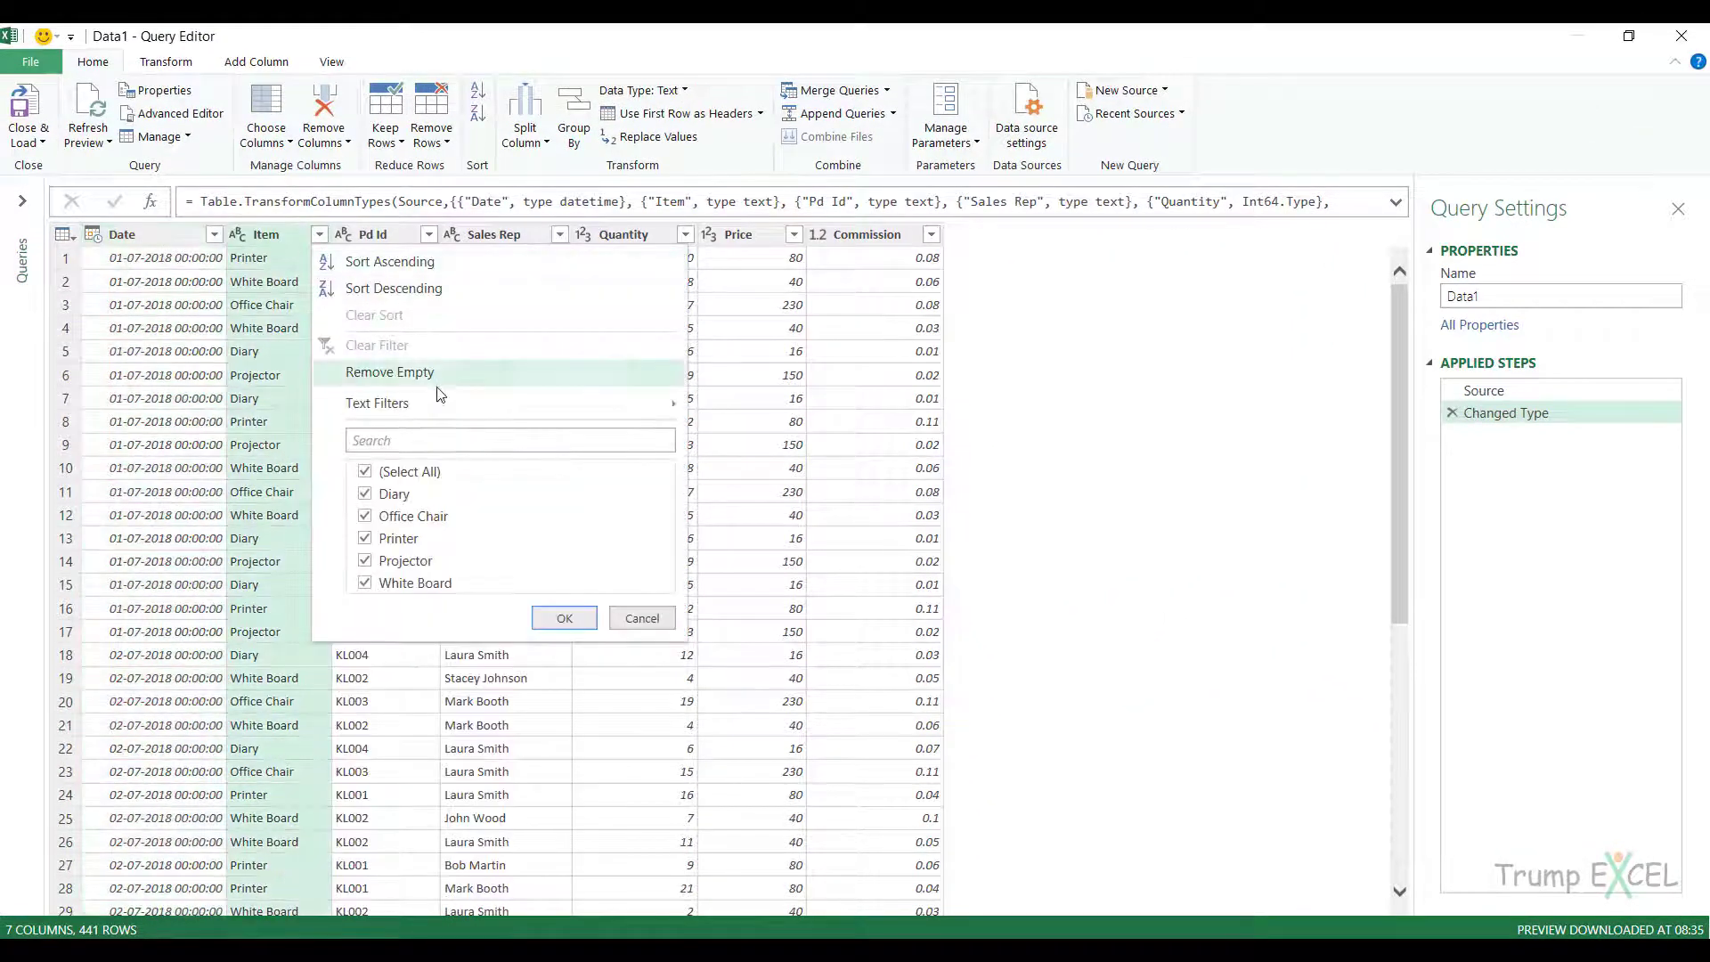
mouse_move(448, 414)
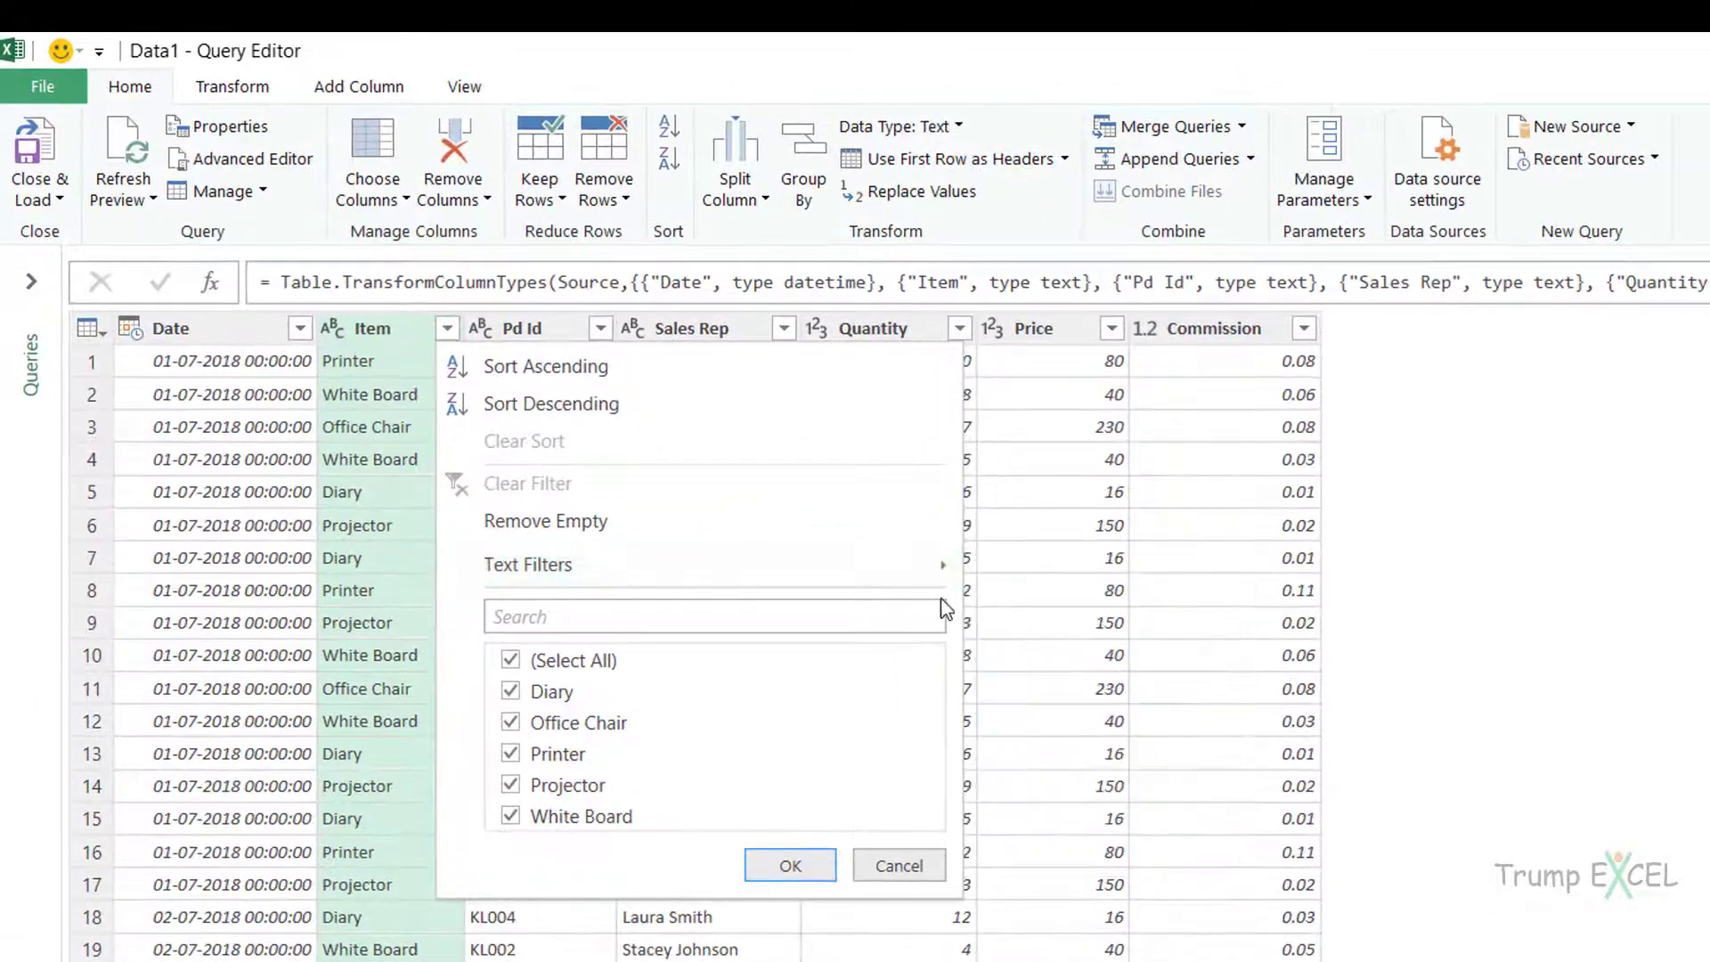
mouse_move(949, 574)
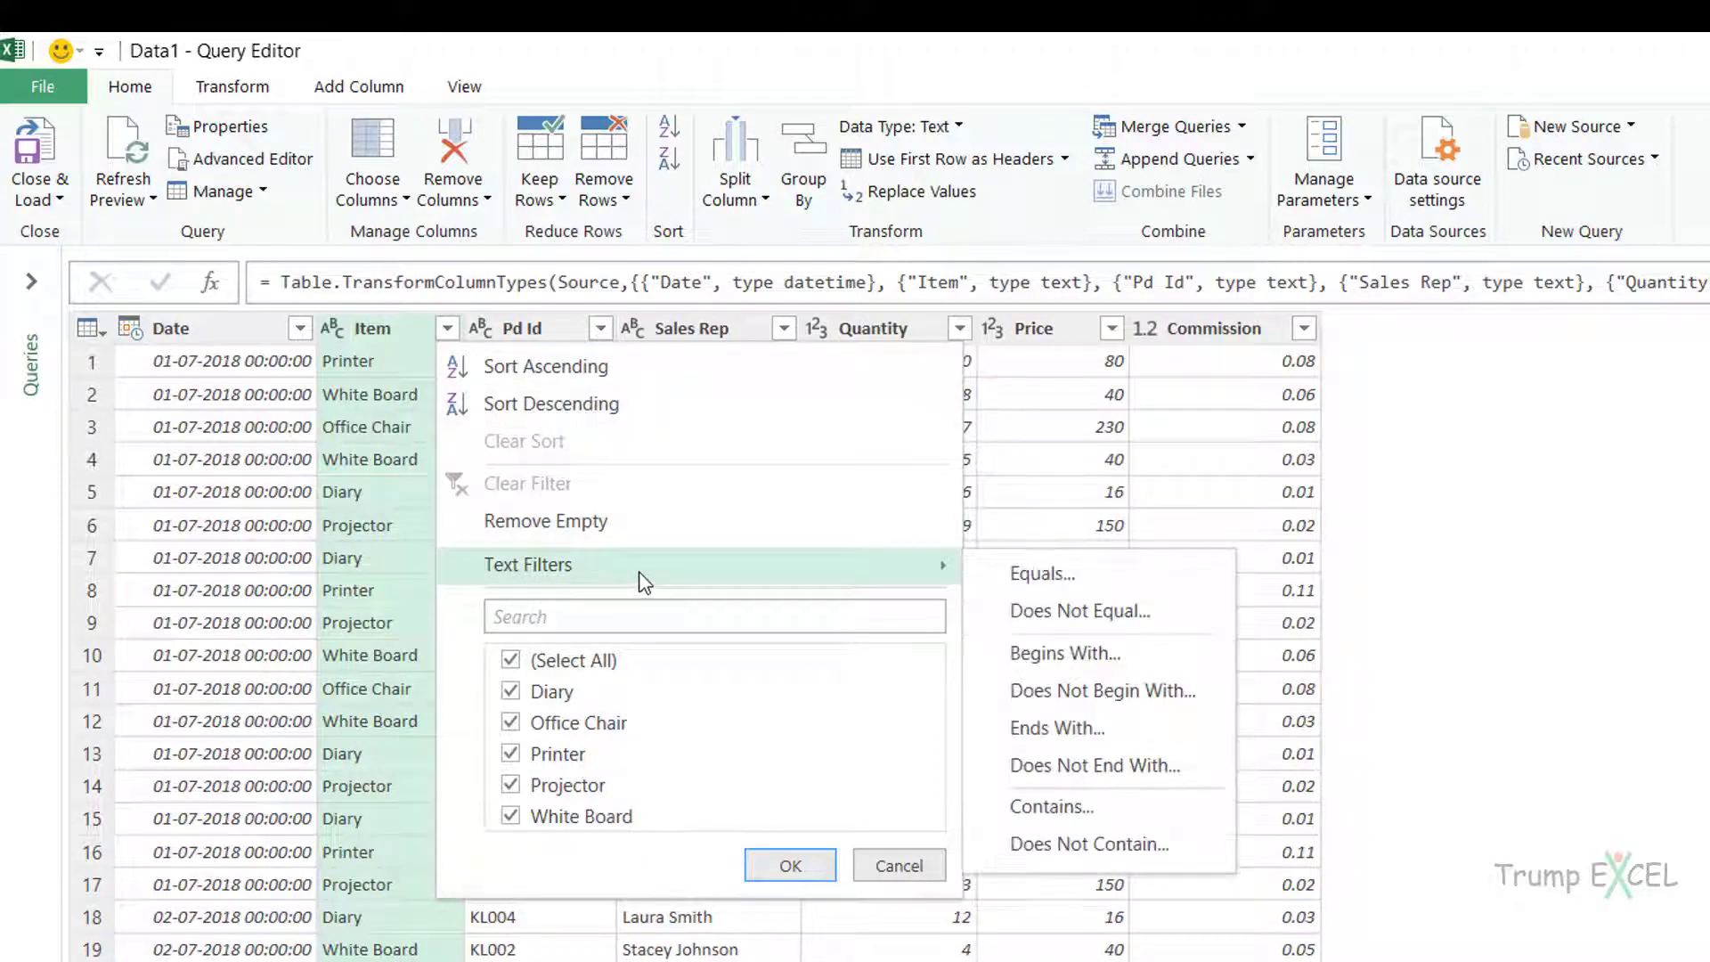
click(1049, 812)
click(1050, 652)
text(Printer)
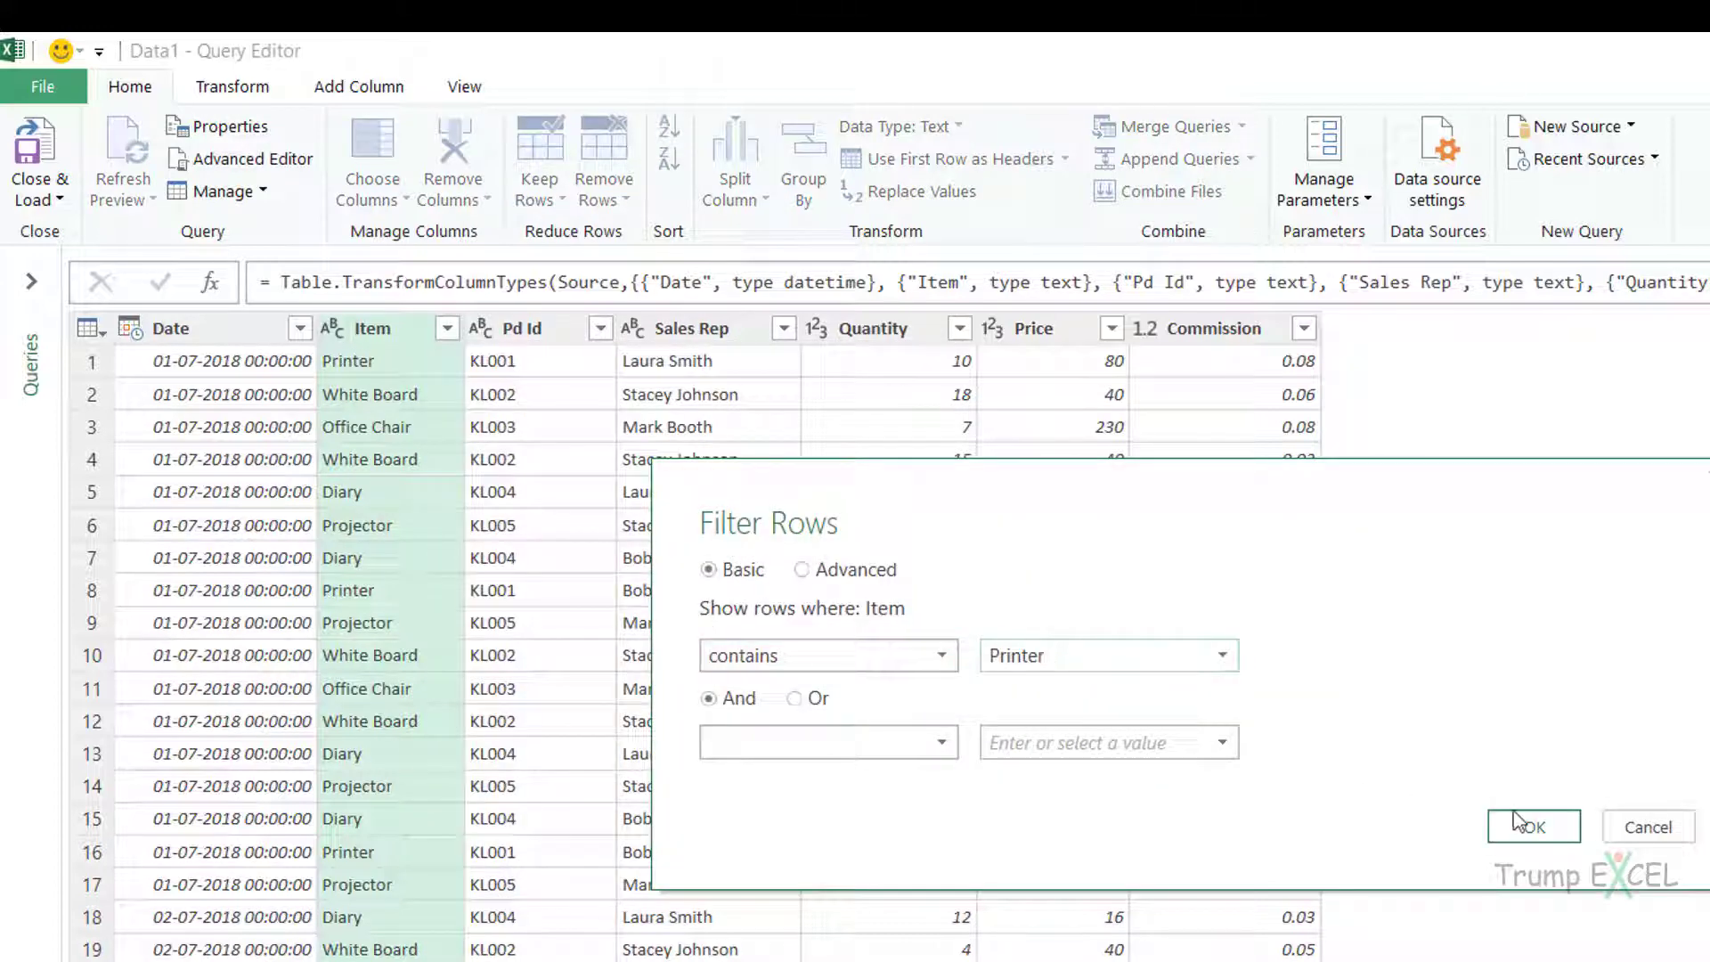
click(1534, 827)
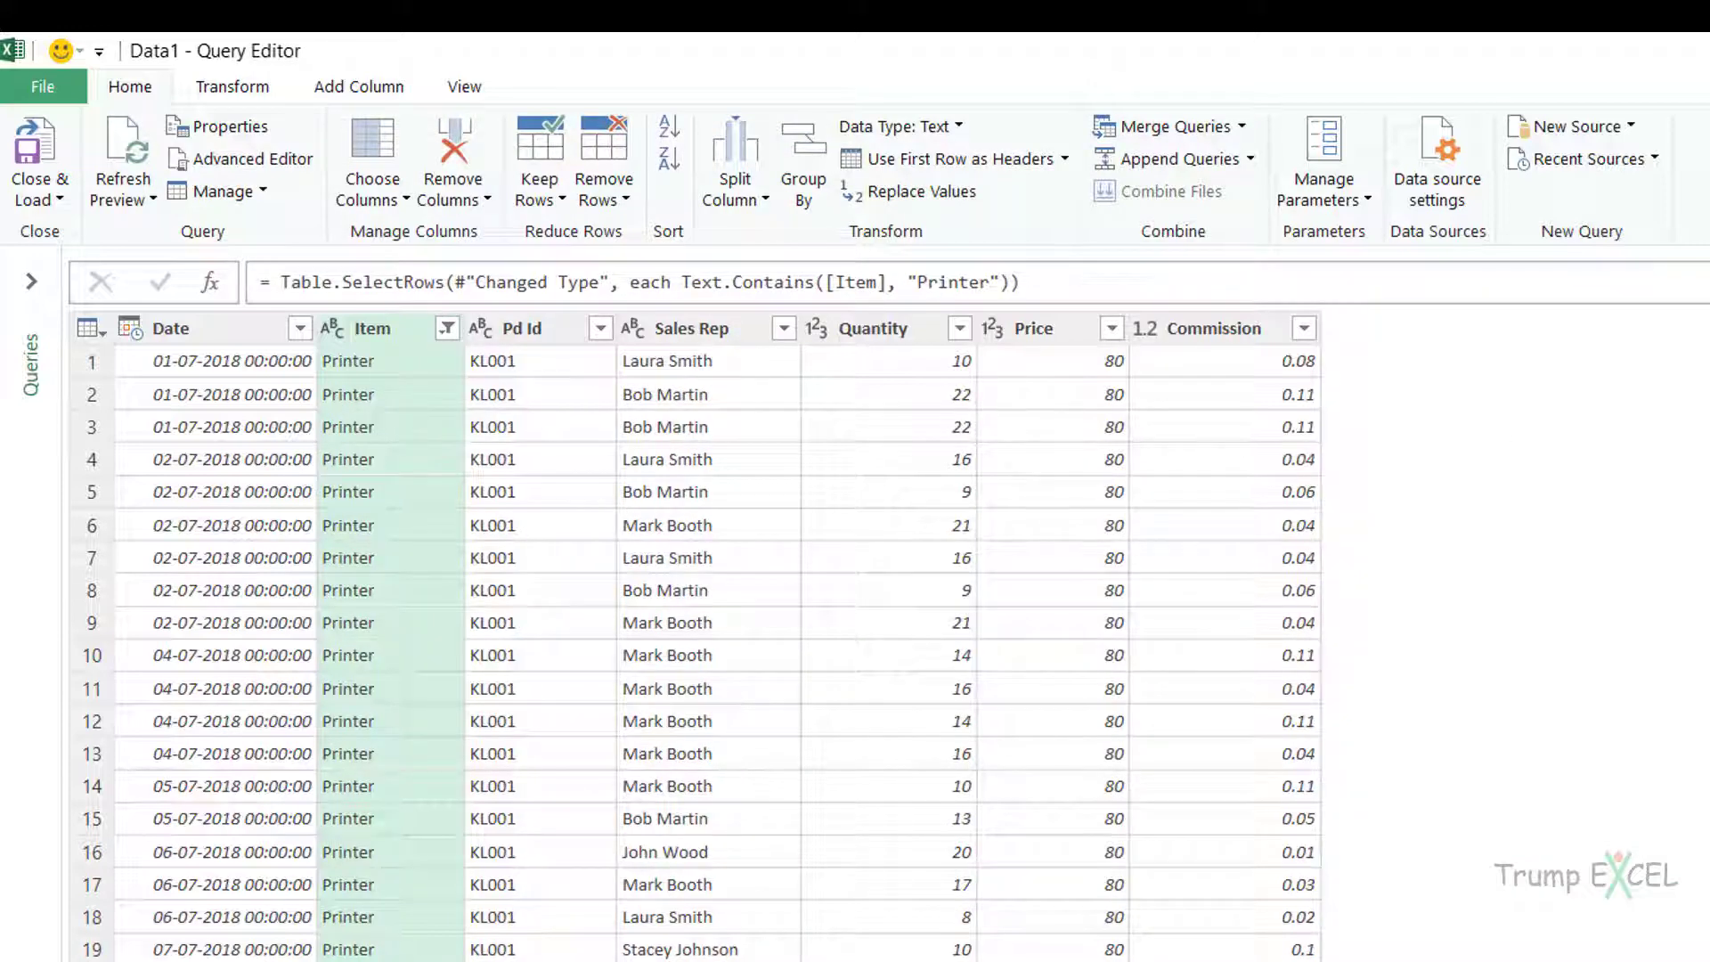
key(Delete)
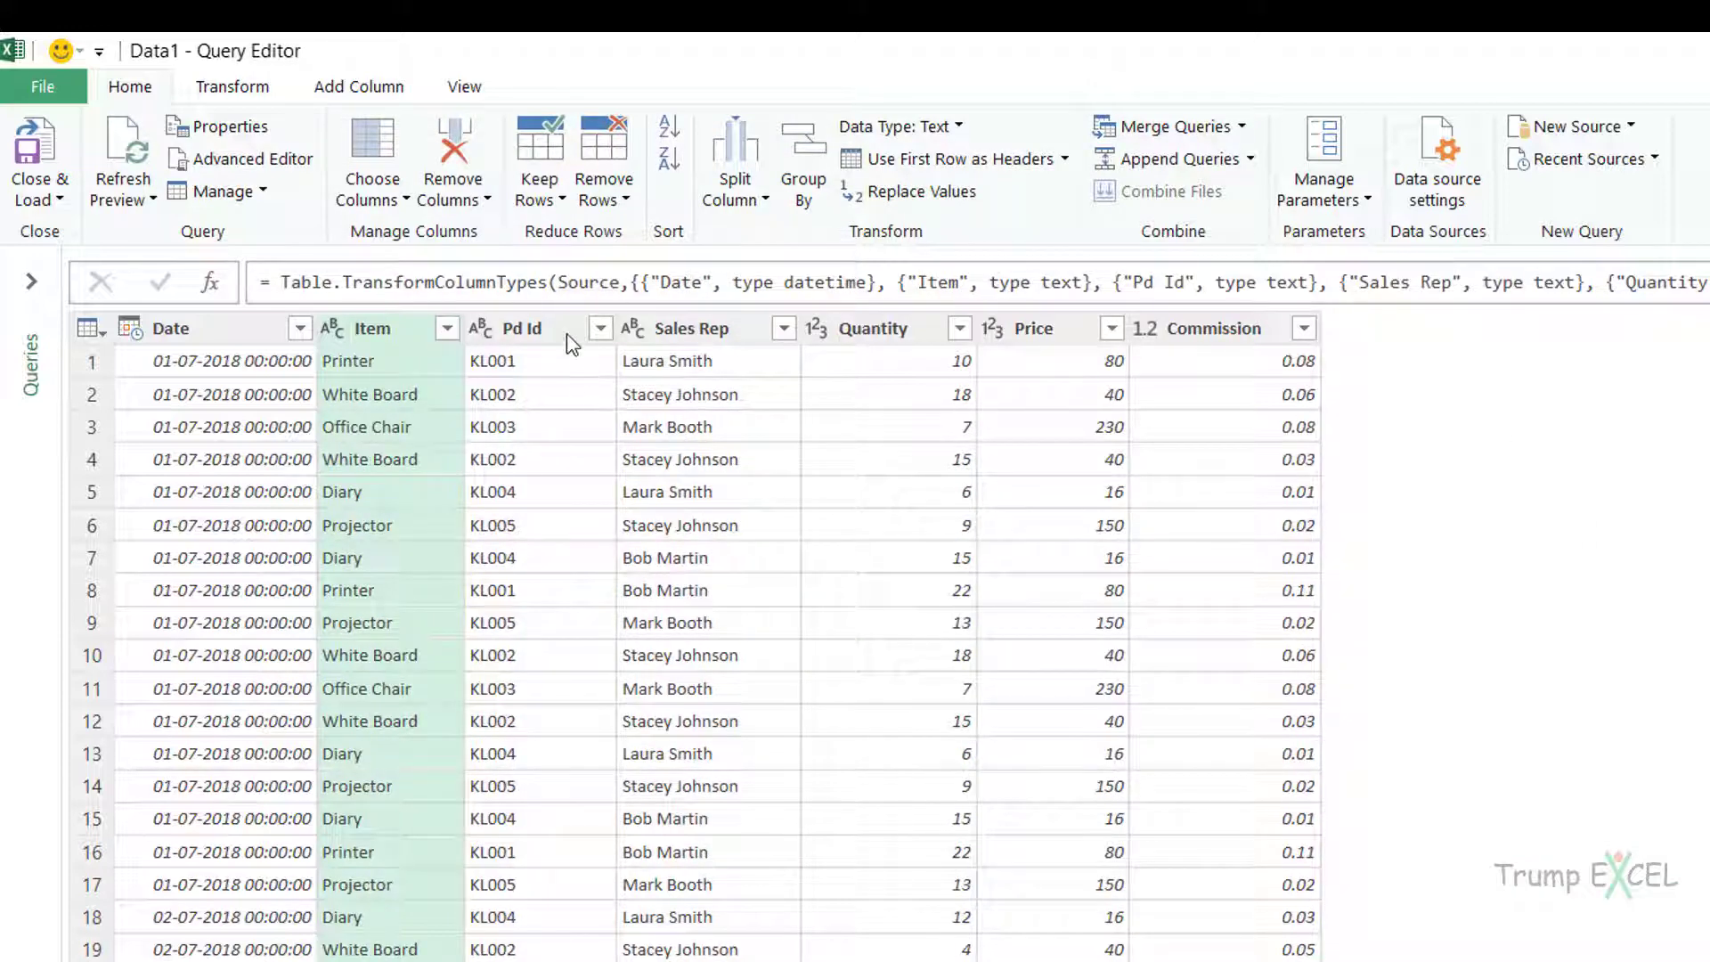
click(857, 331)
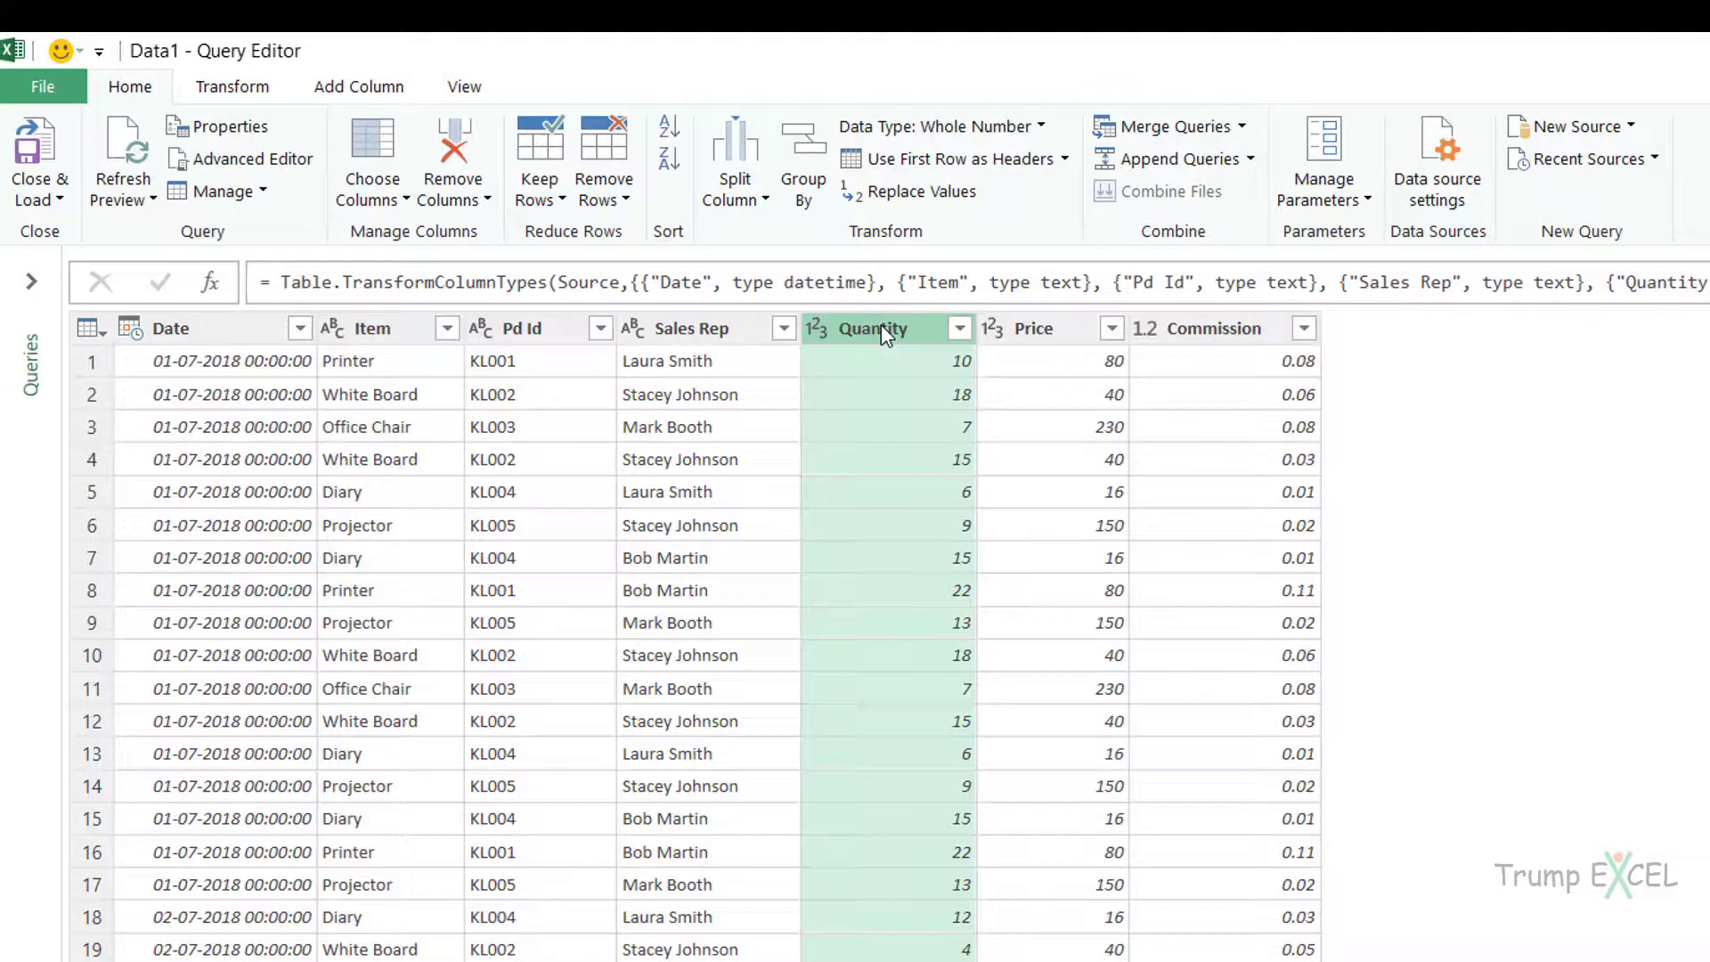
click(960, 329)
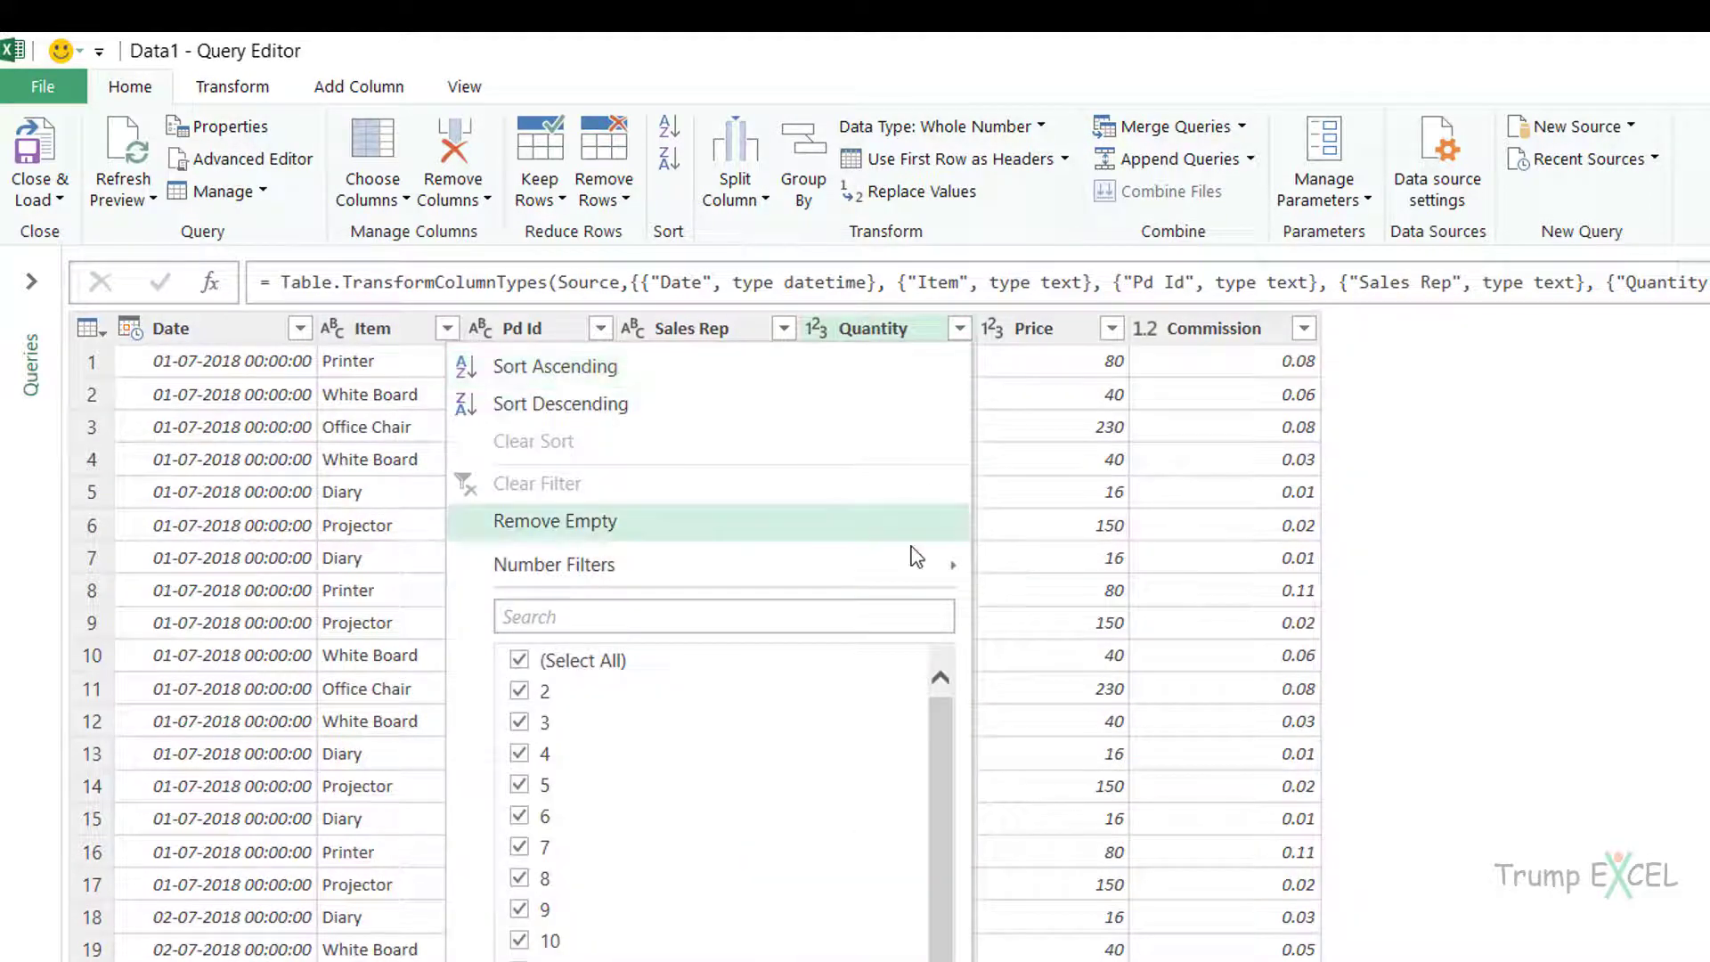
mouse_move(837, 577)
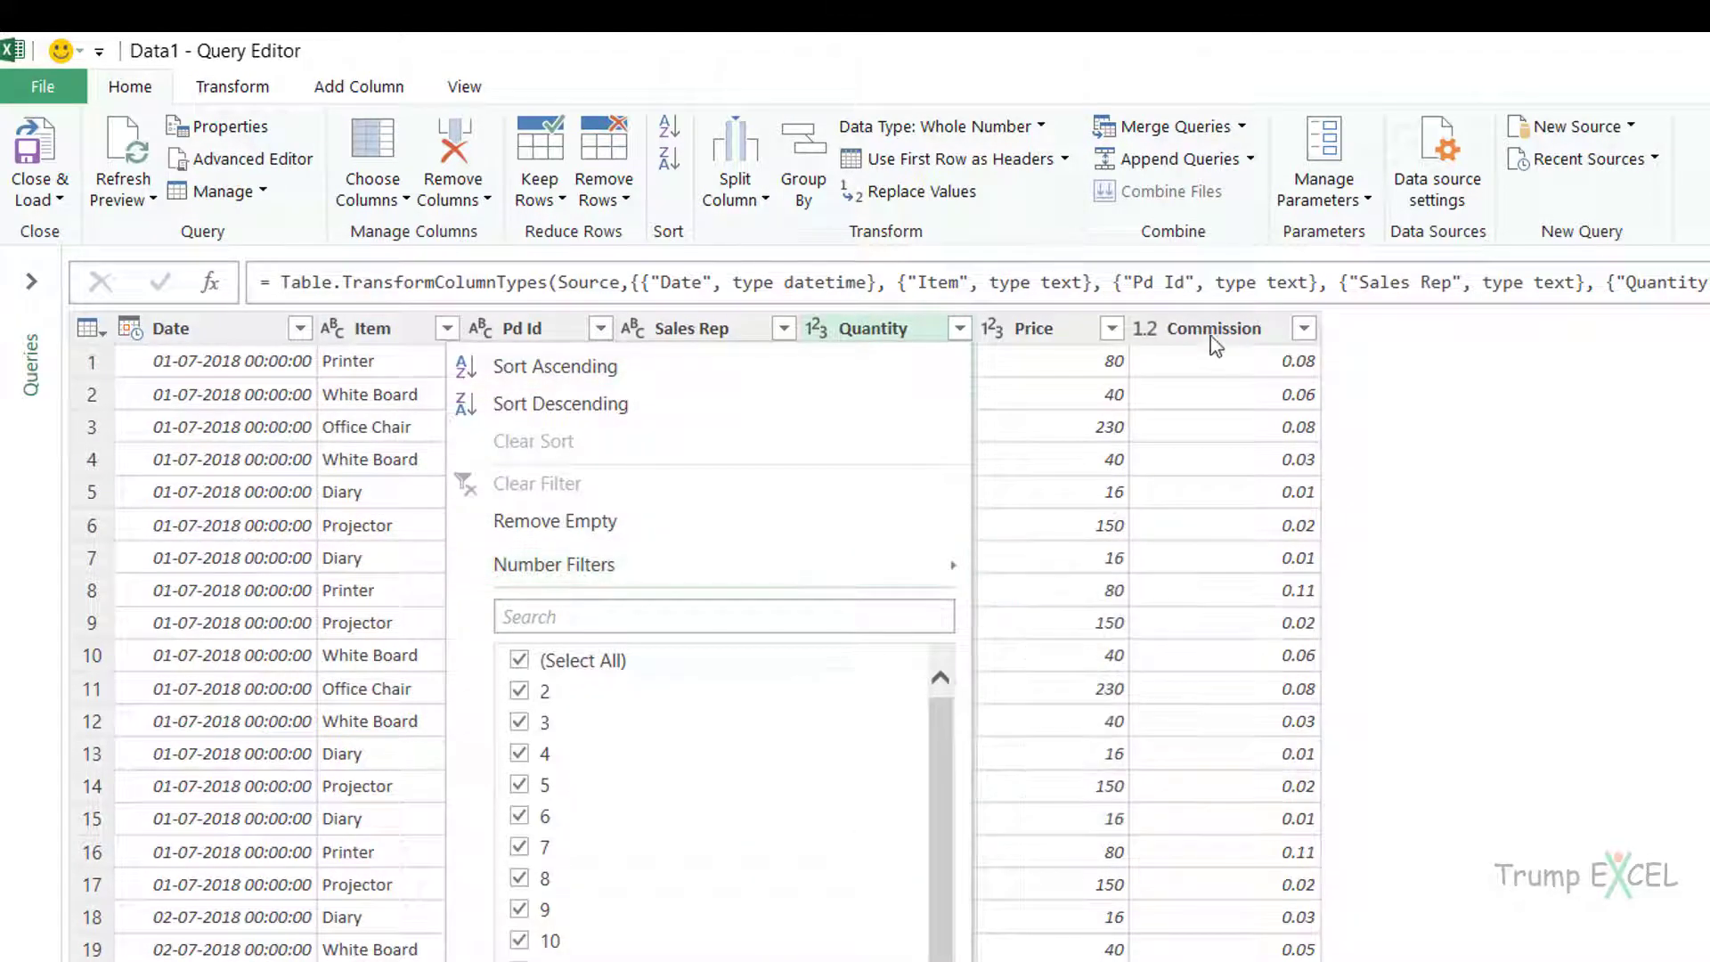
click(1304, 329)
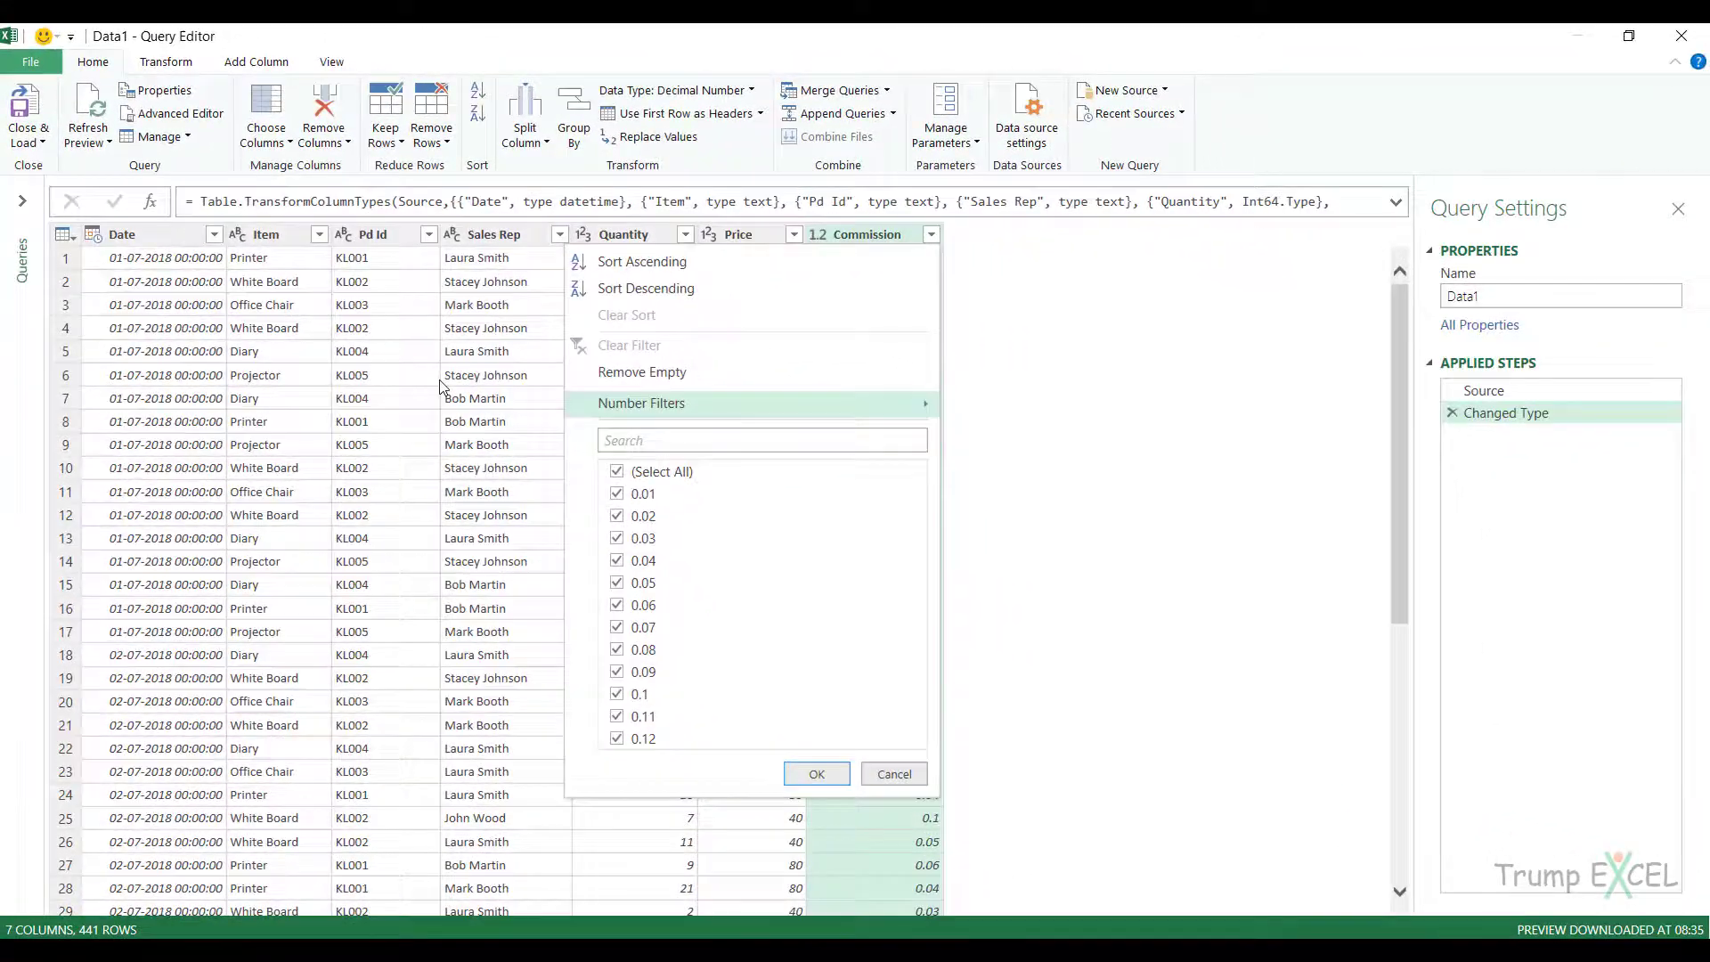
click(436, 377)
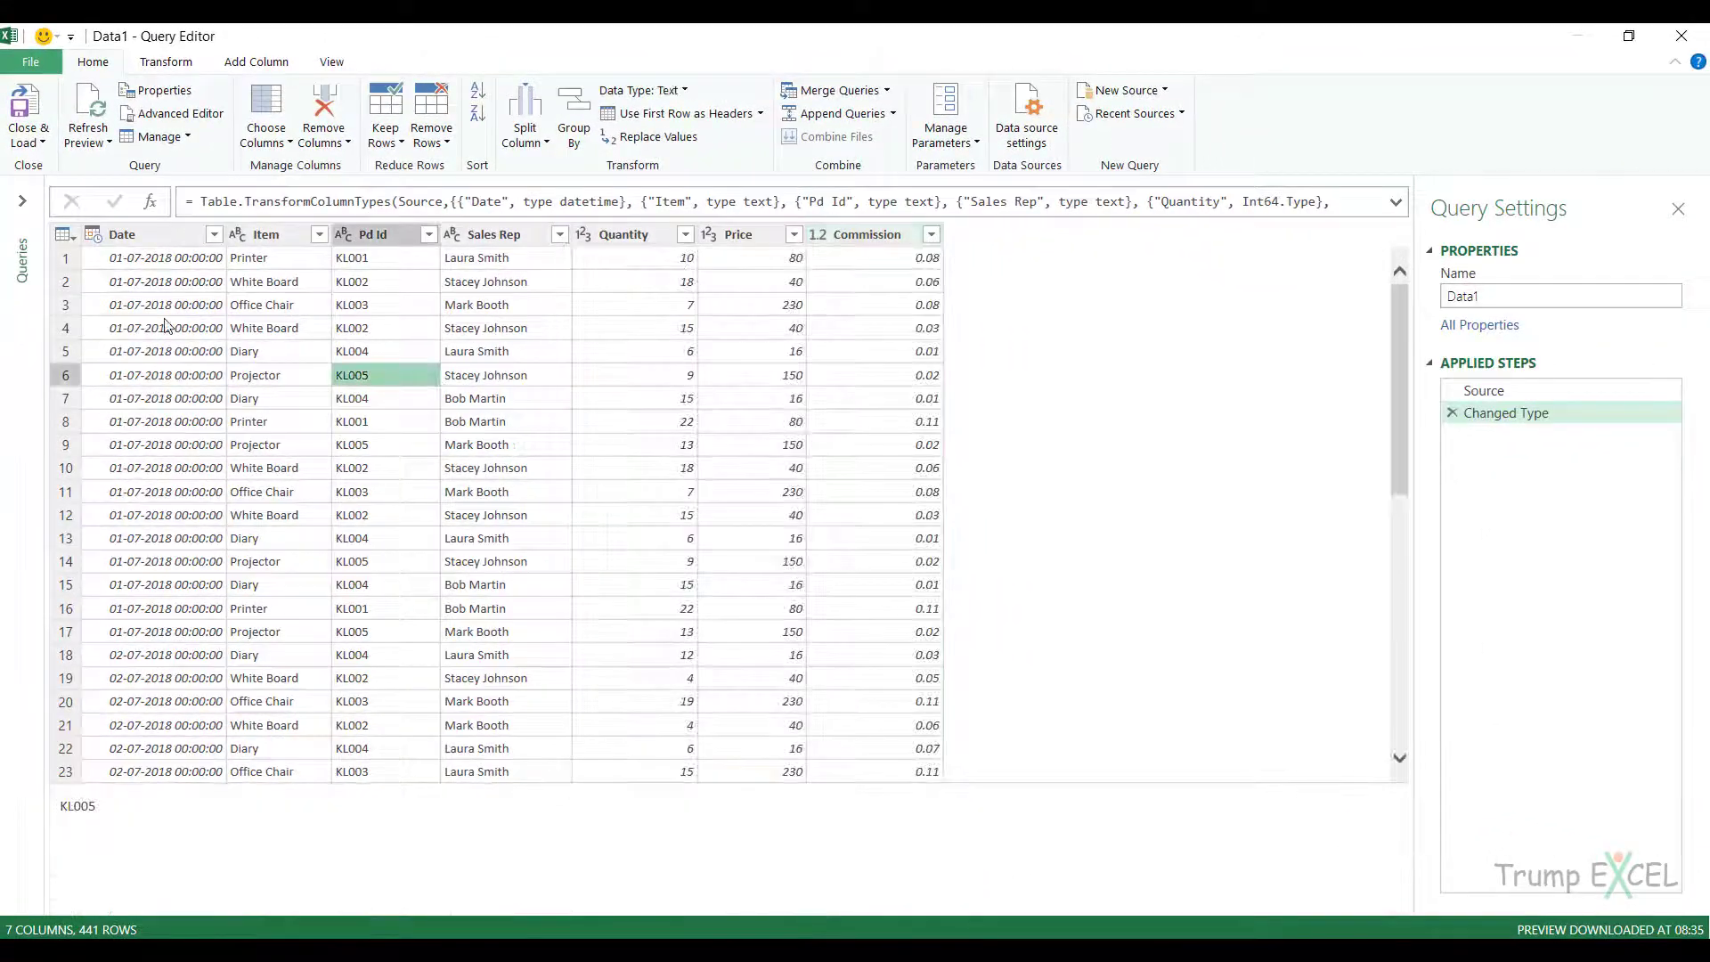
click(214, 235)
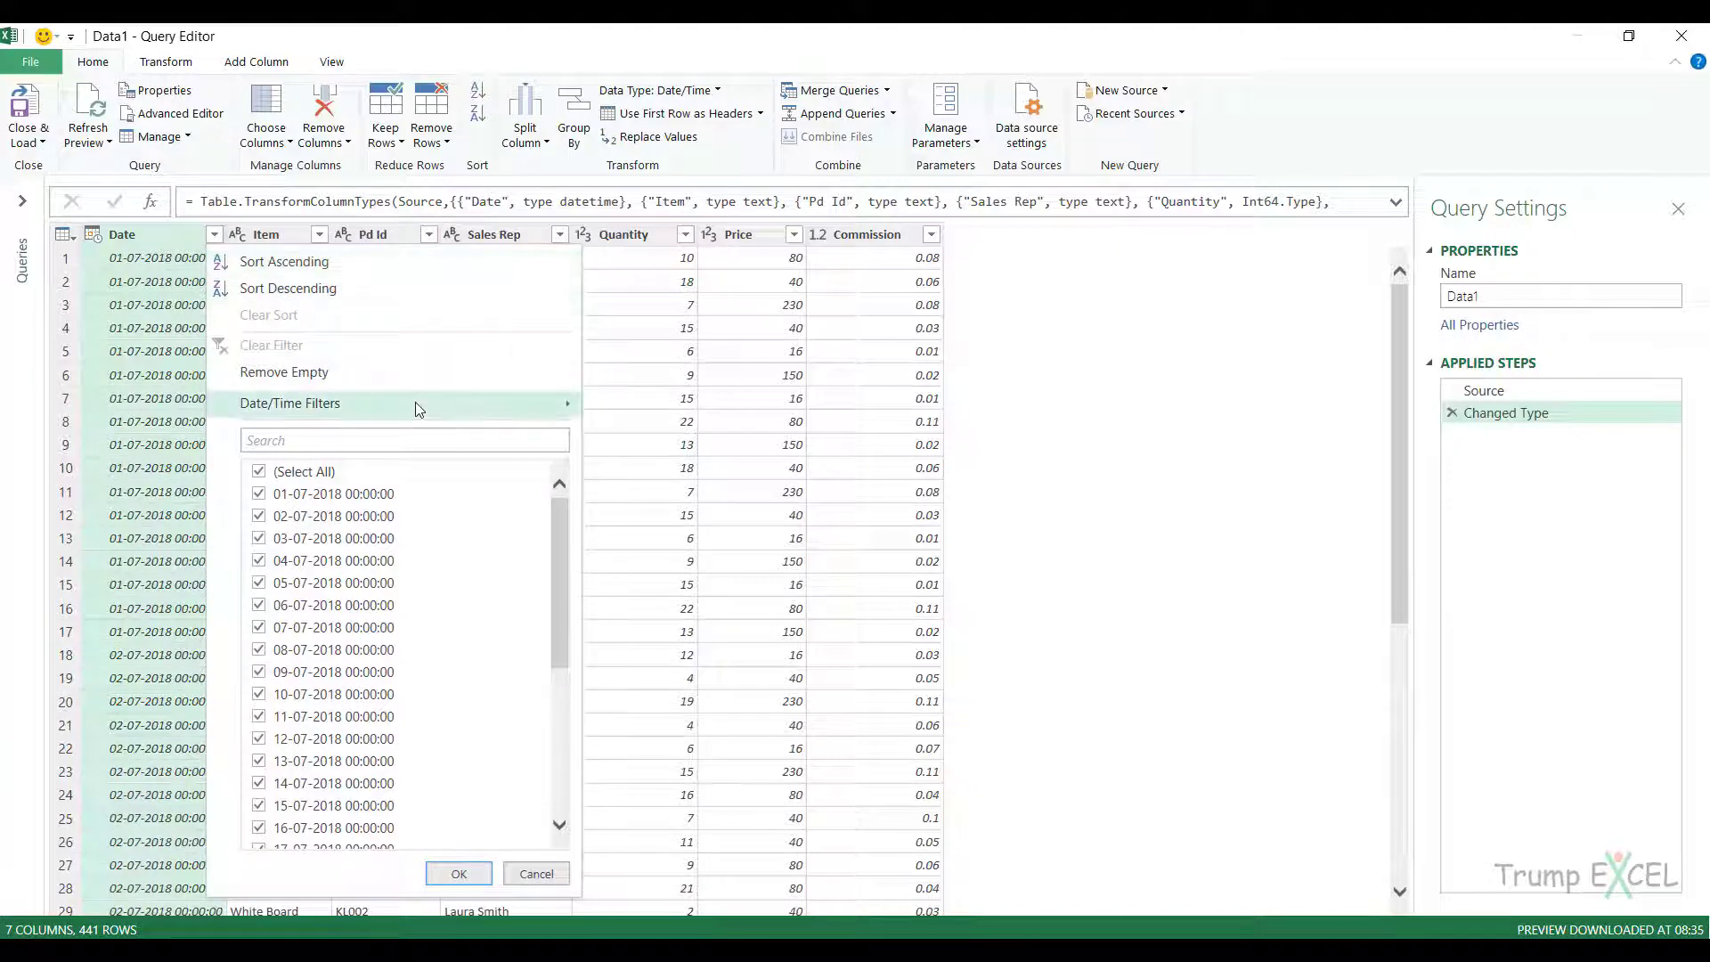
mouse_move(419, 407)
click(624, 440)
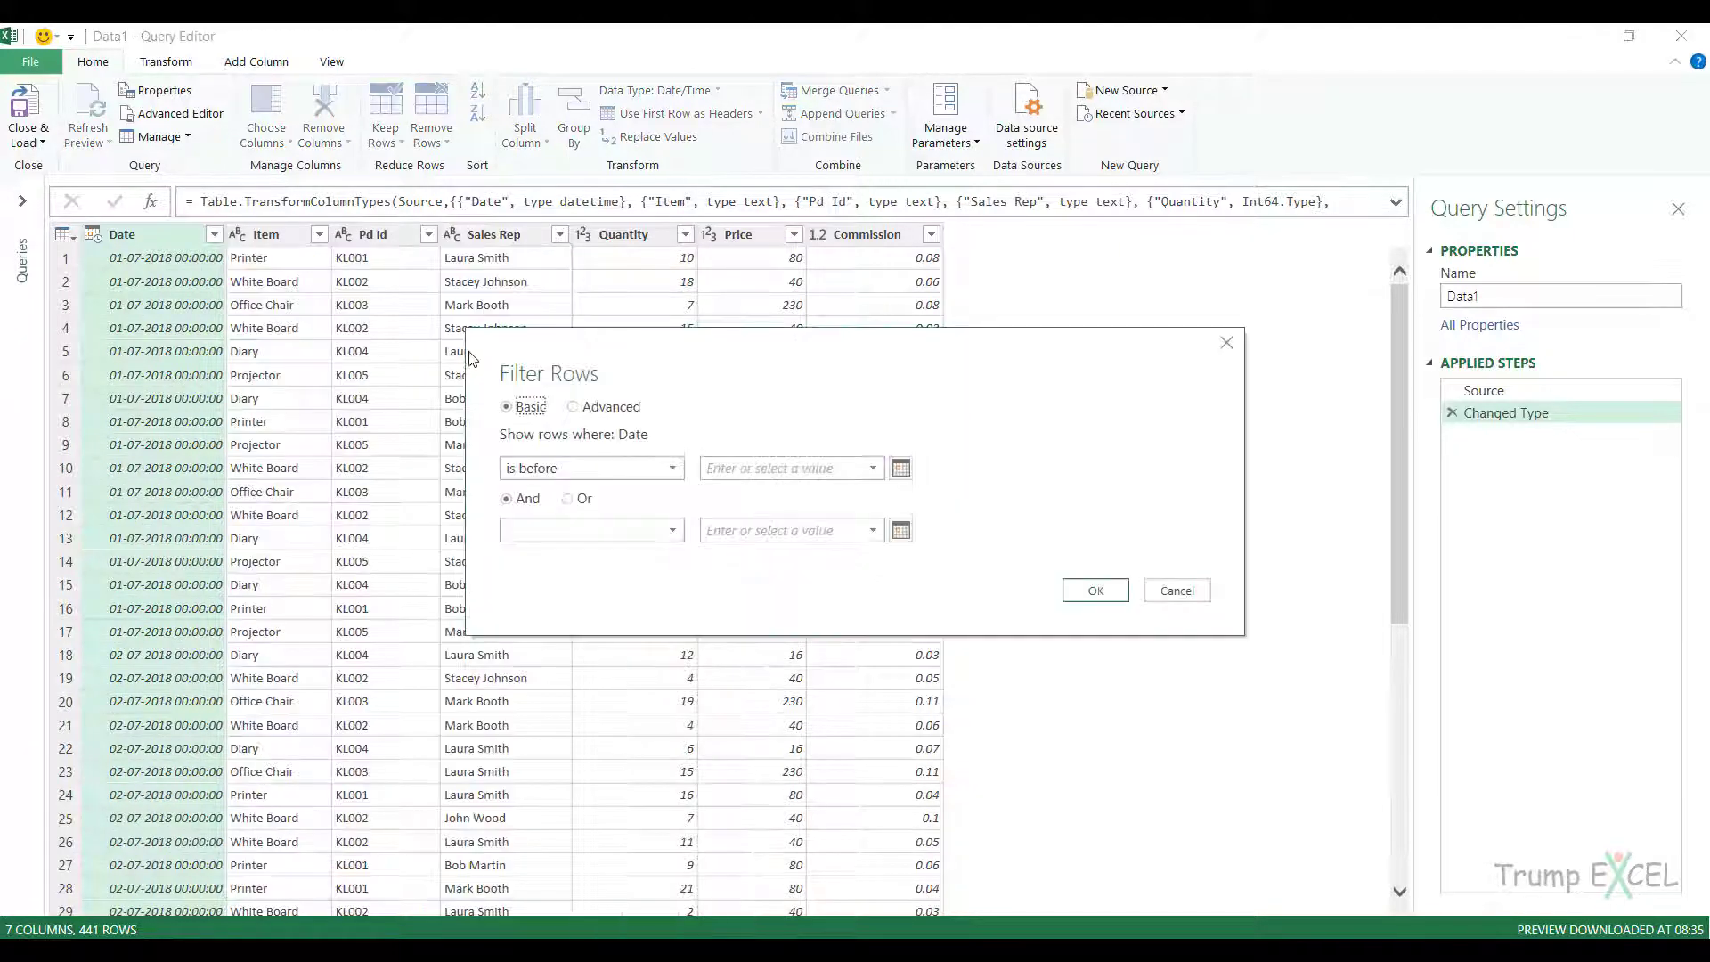
click(606, 407)
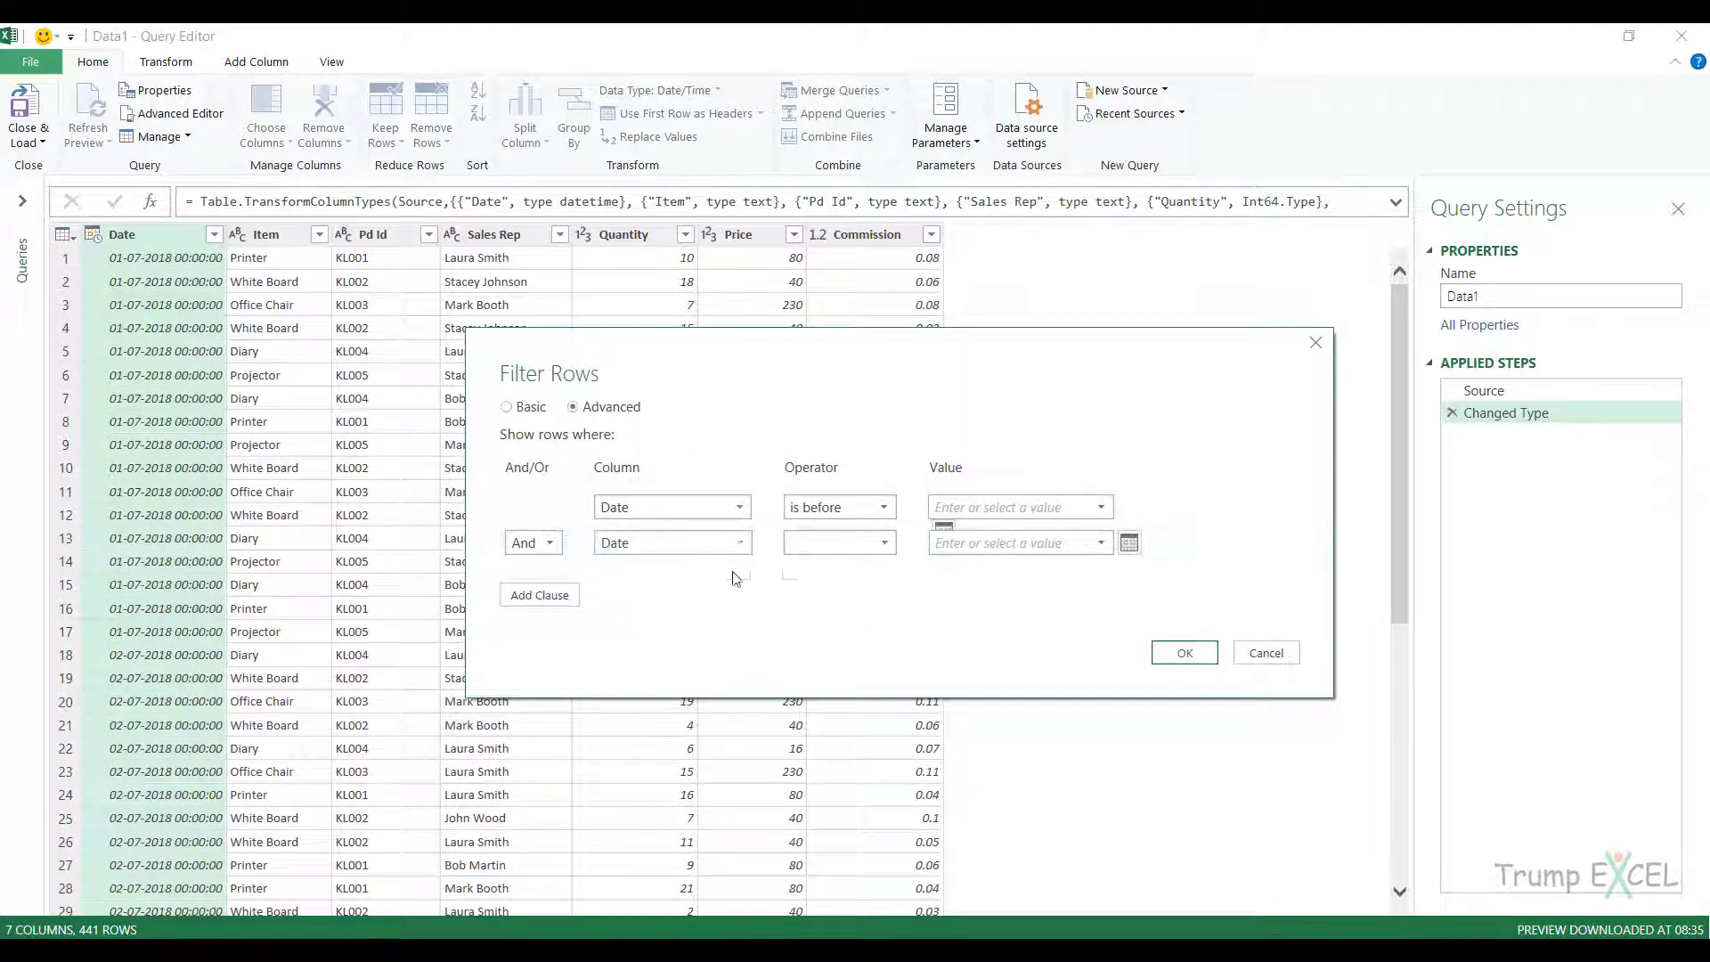
click(1315, 345)
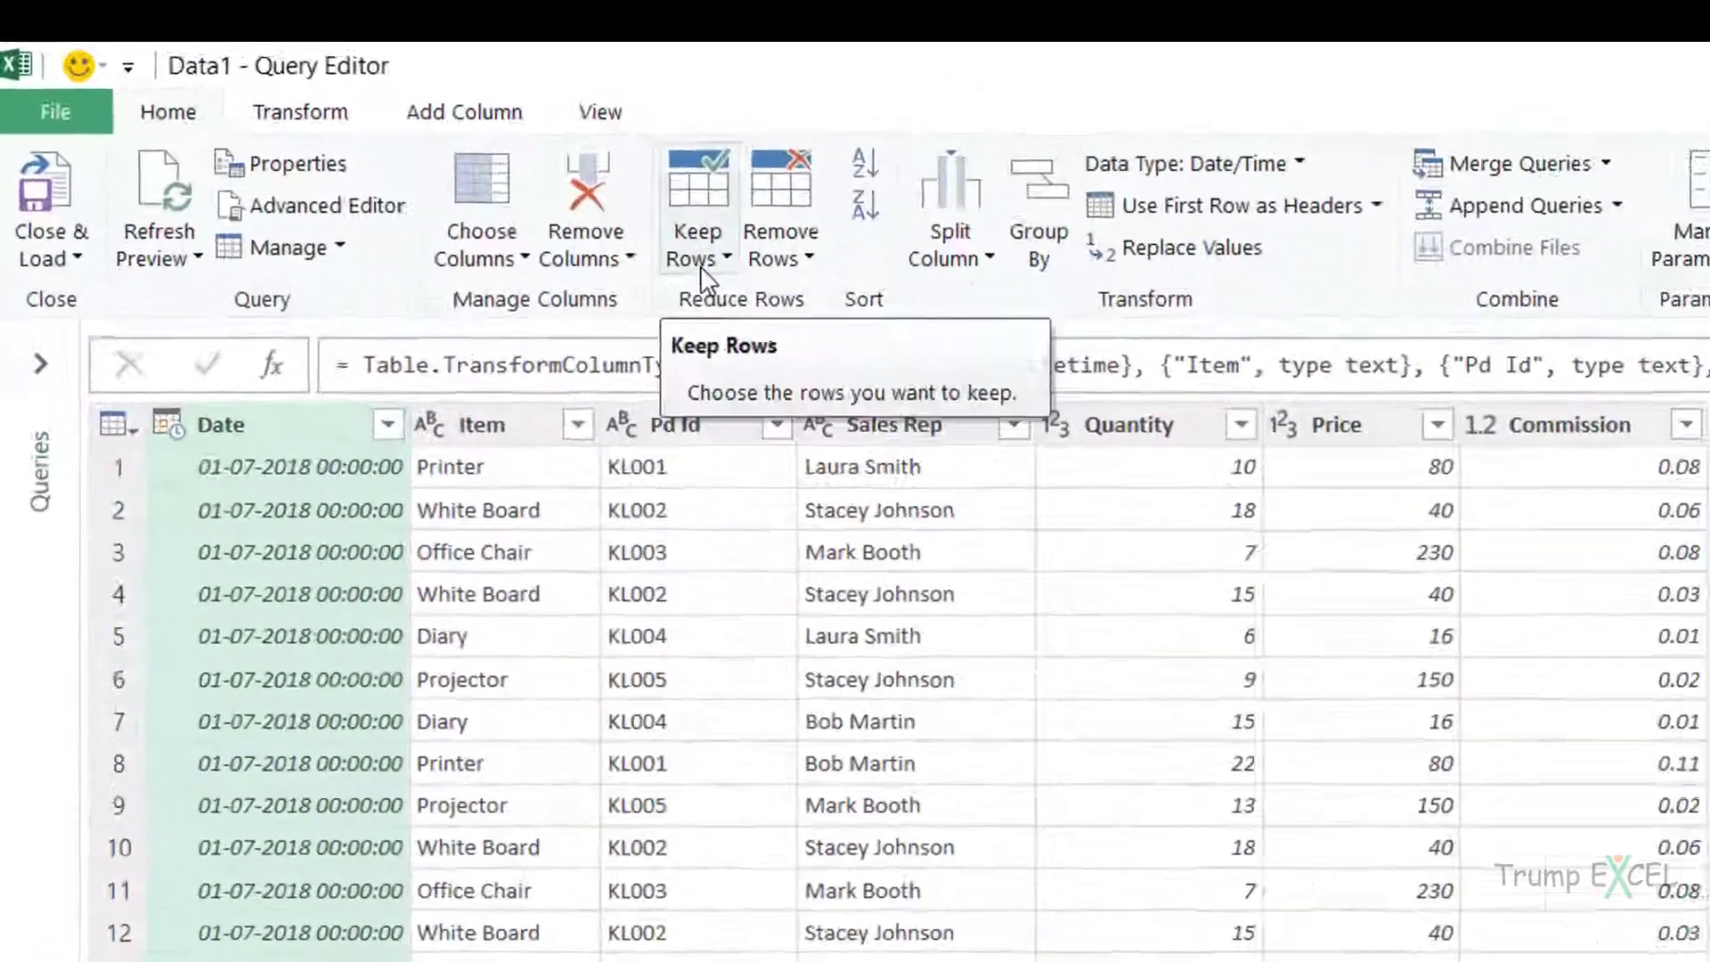
click(385, 142)
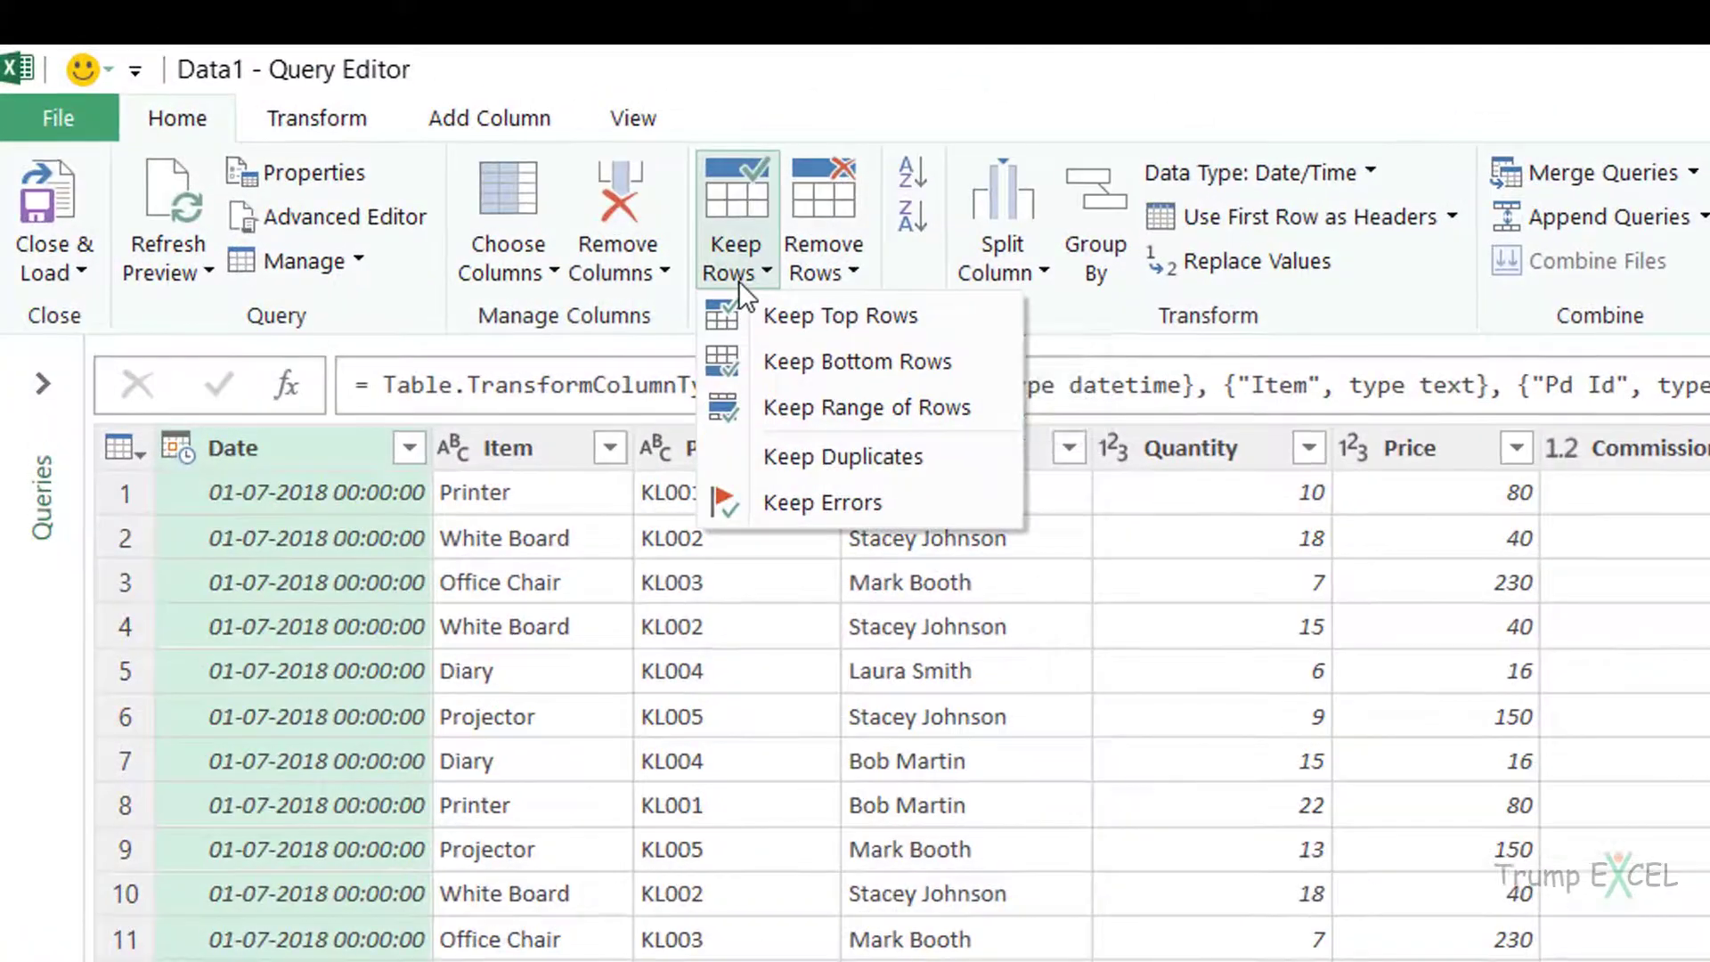
click(813, 316)
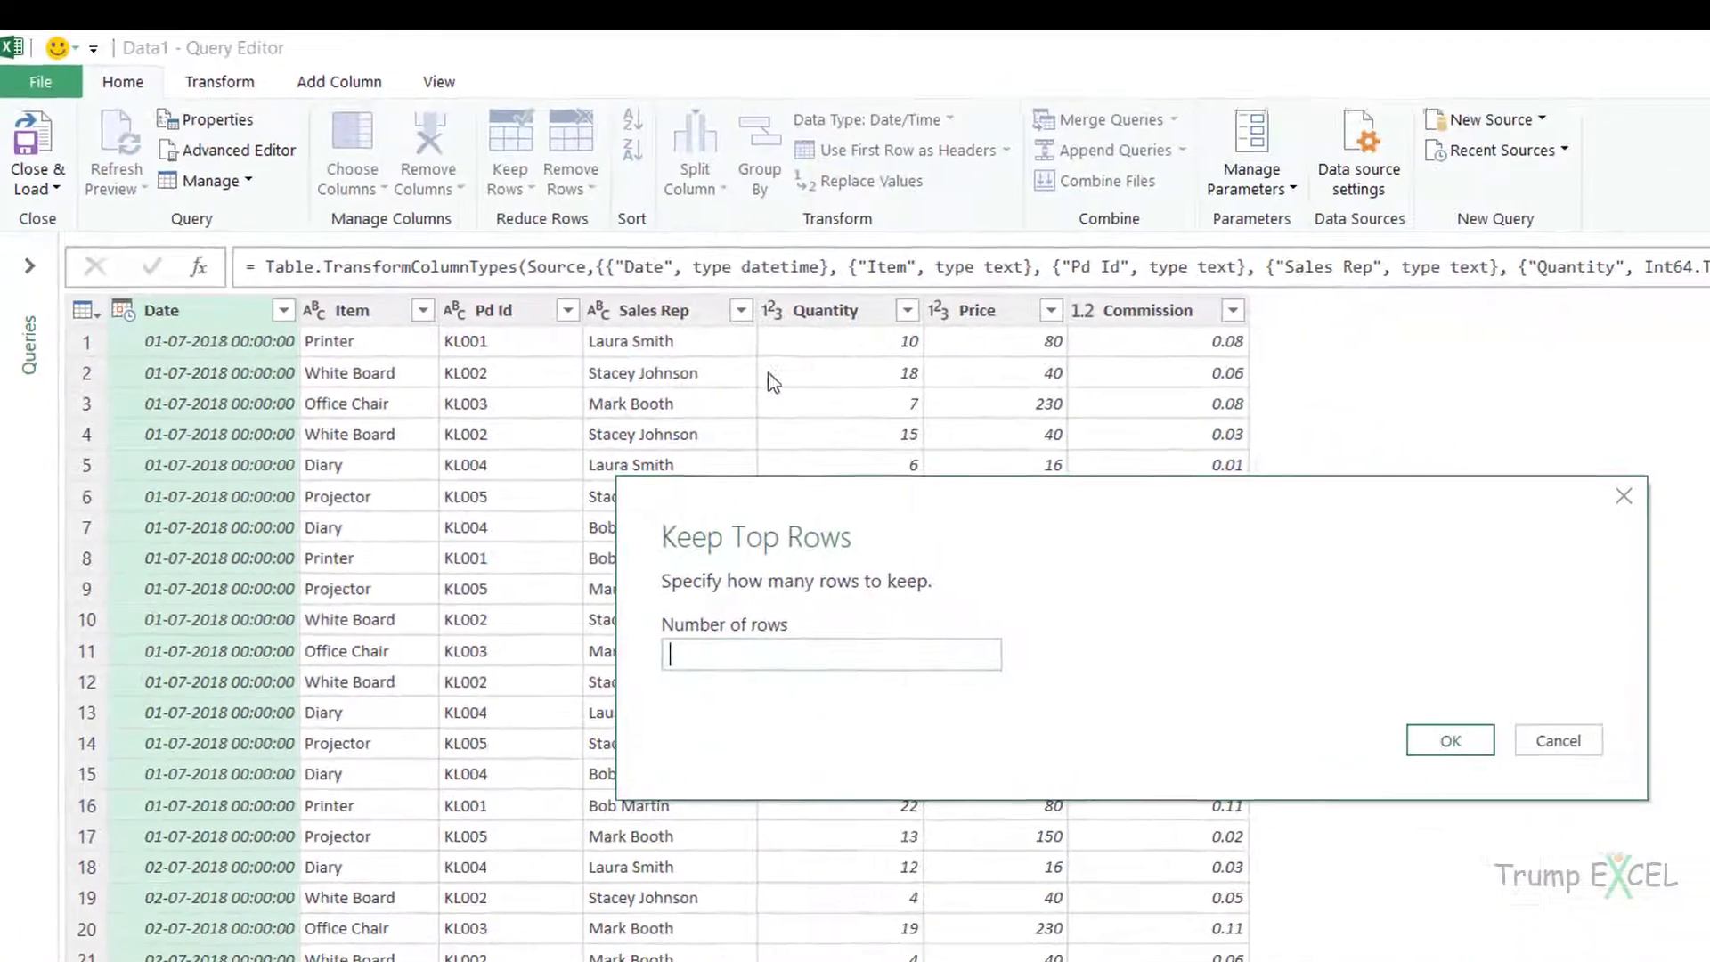
text(10)
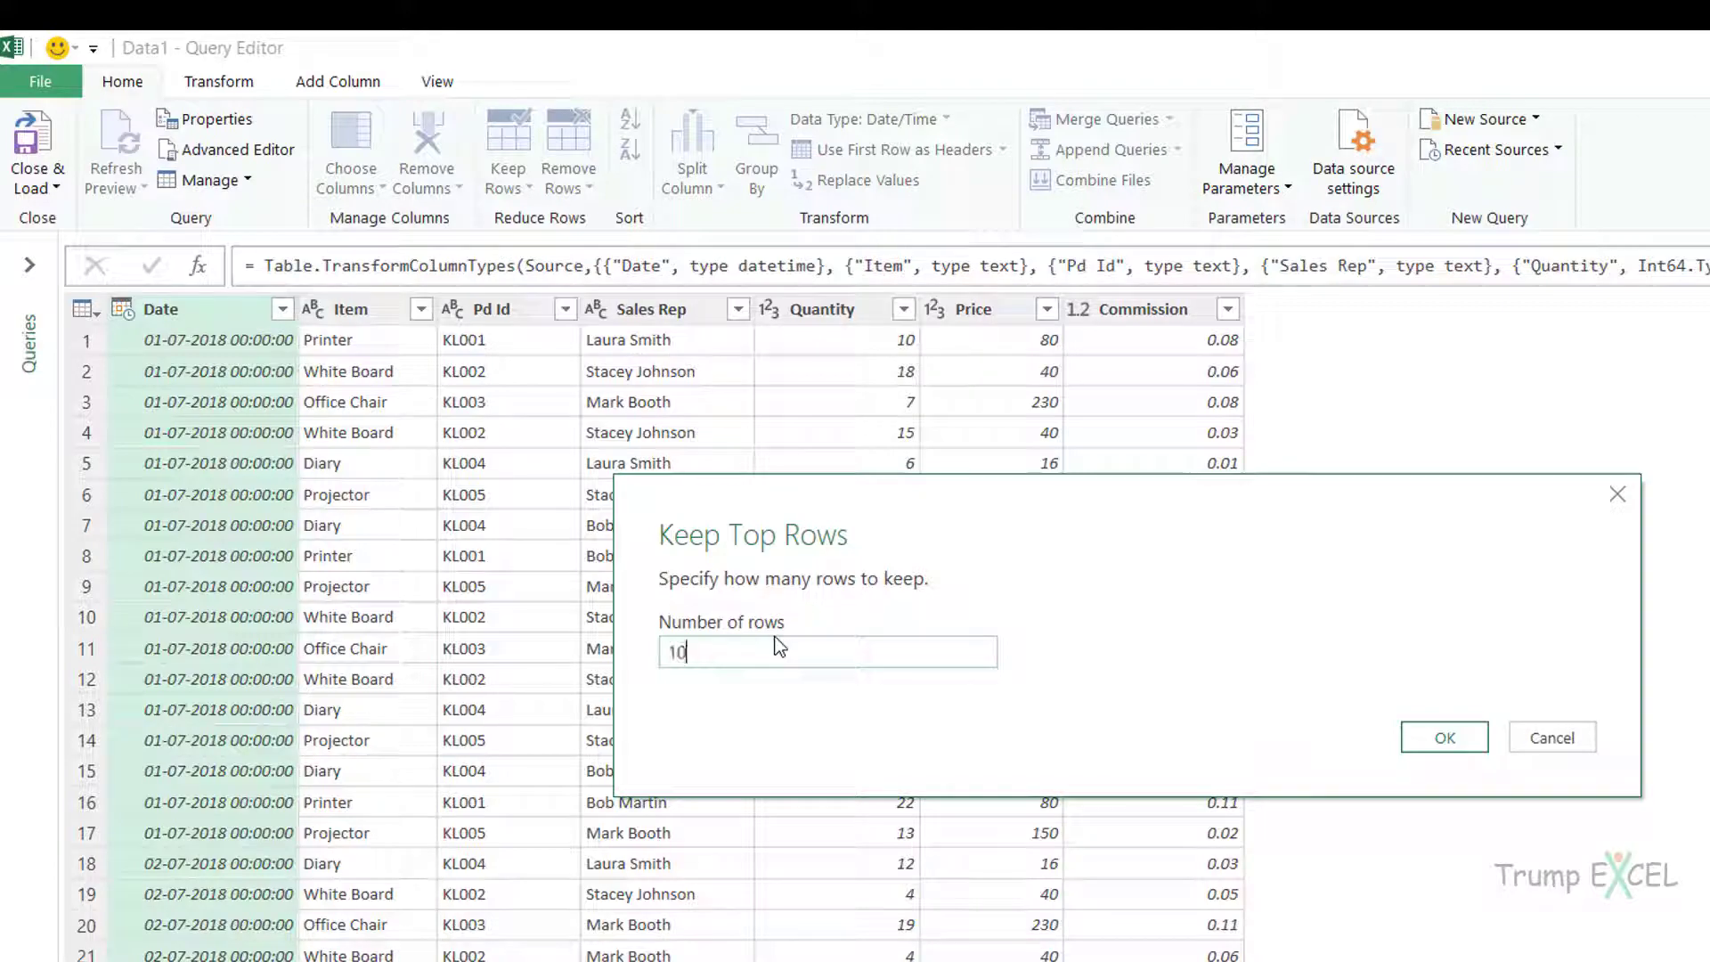
click(1435, 737)
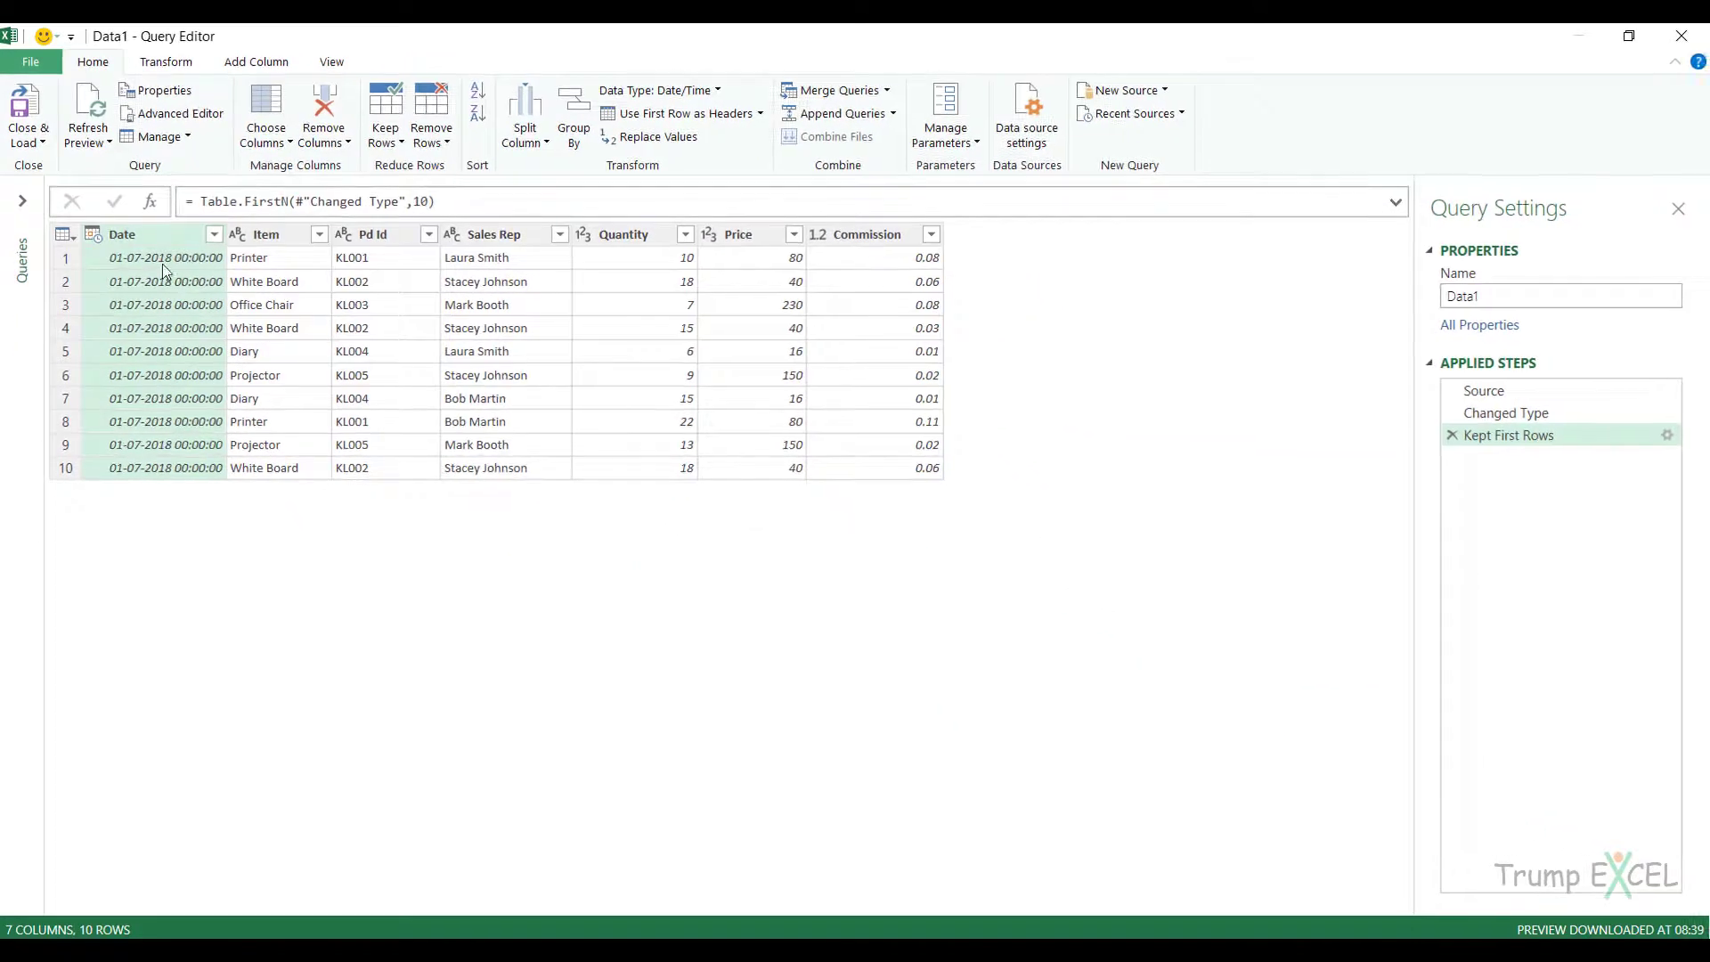
click(1452, 435)
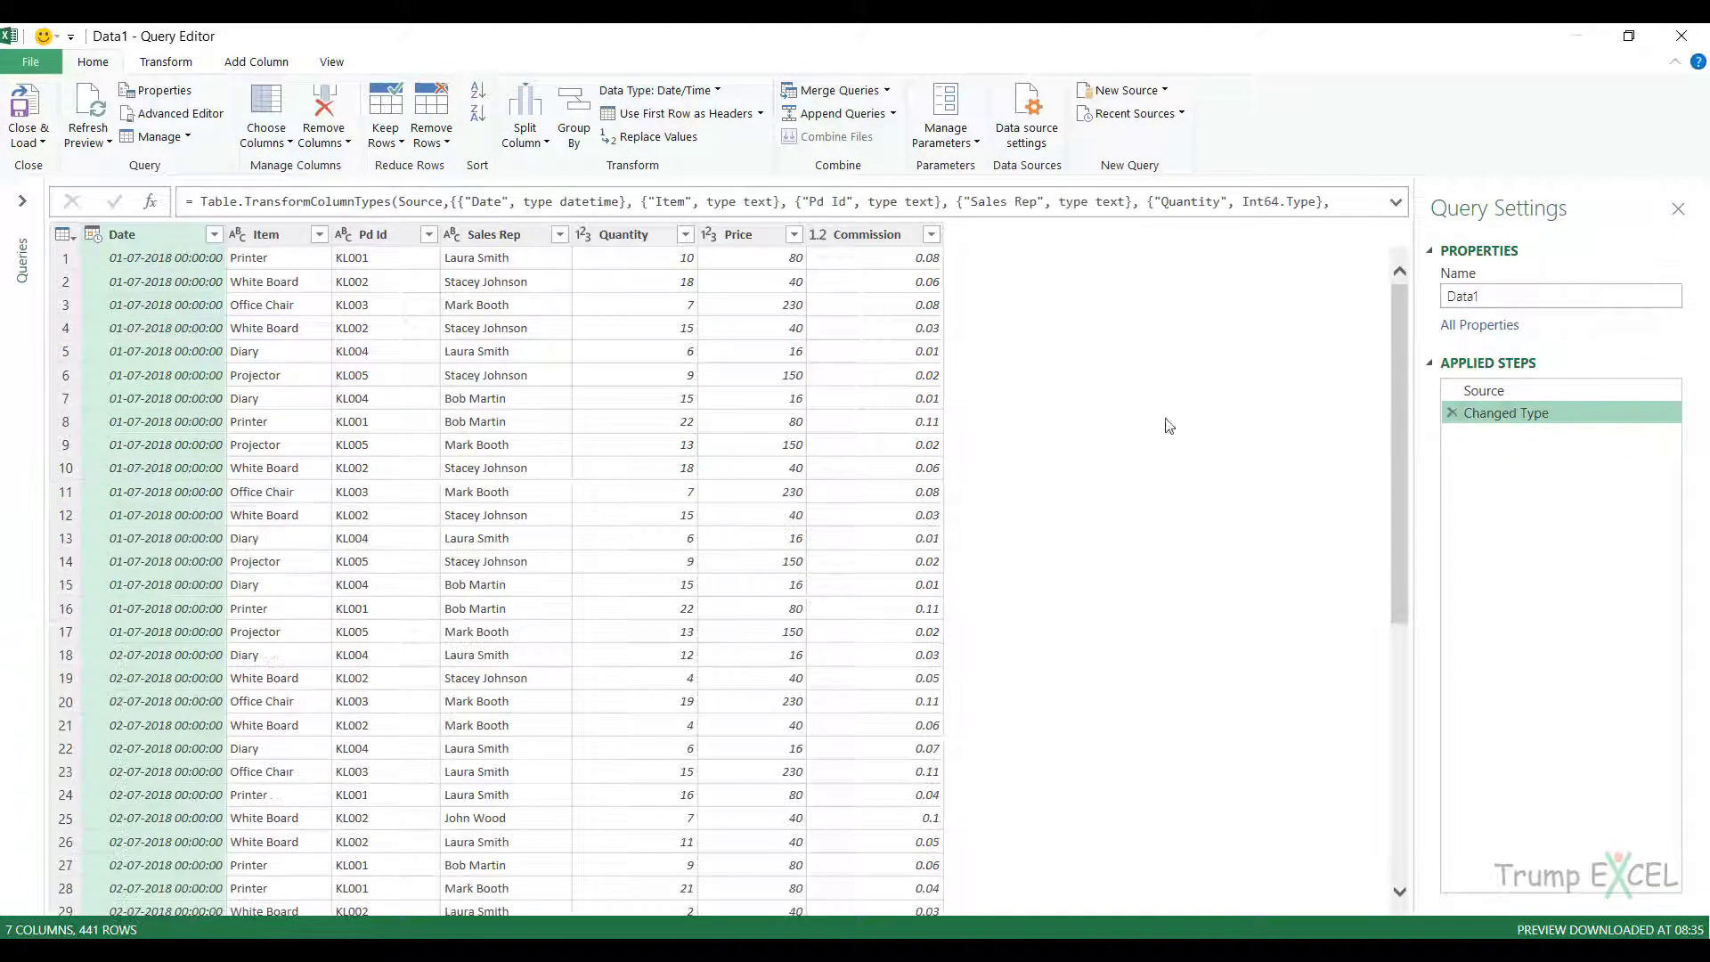
click(385, 135)
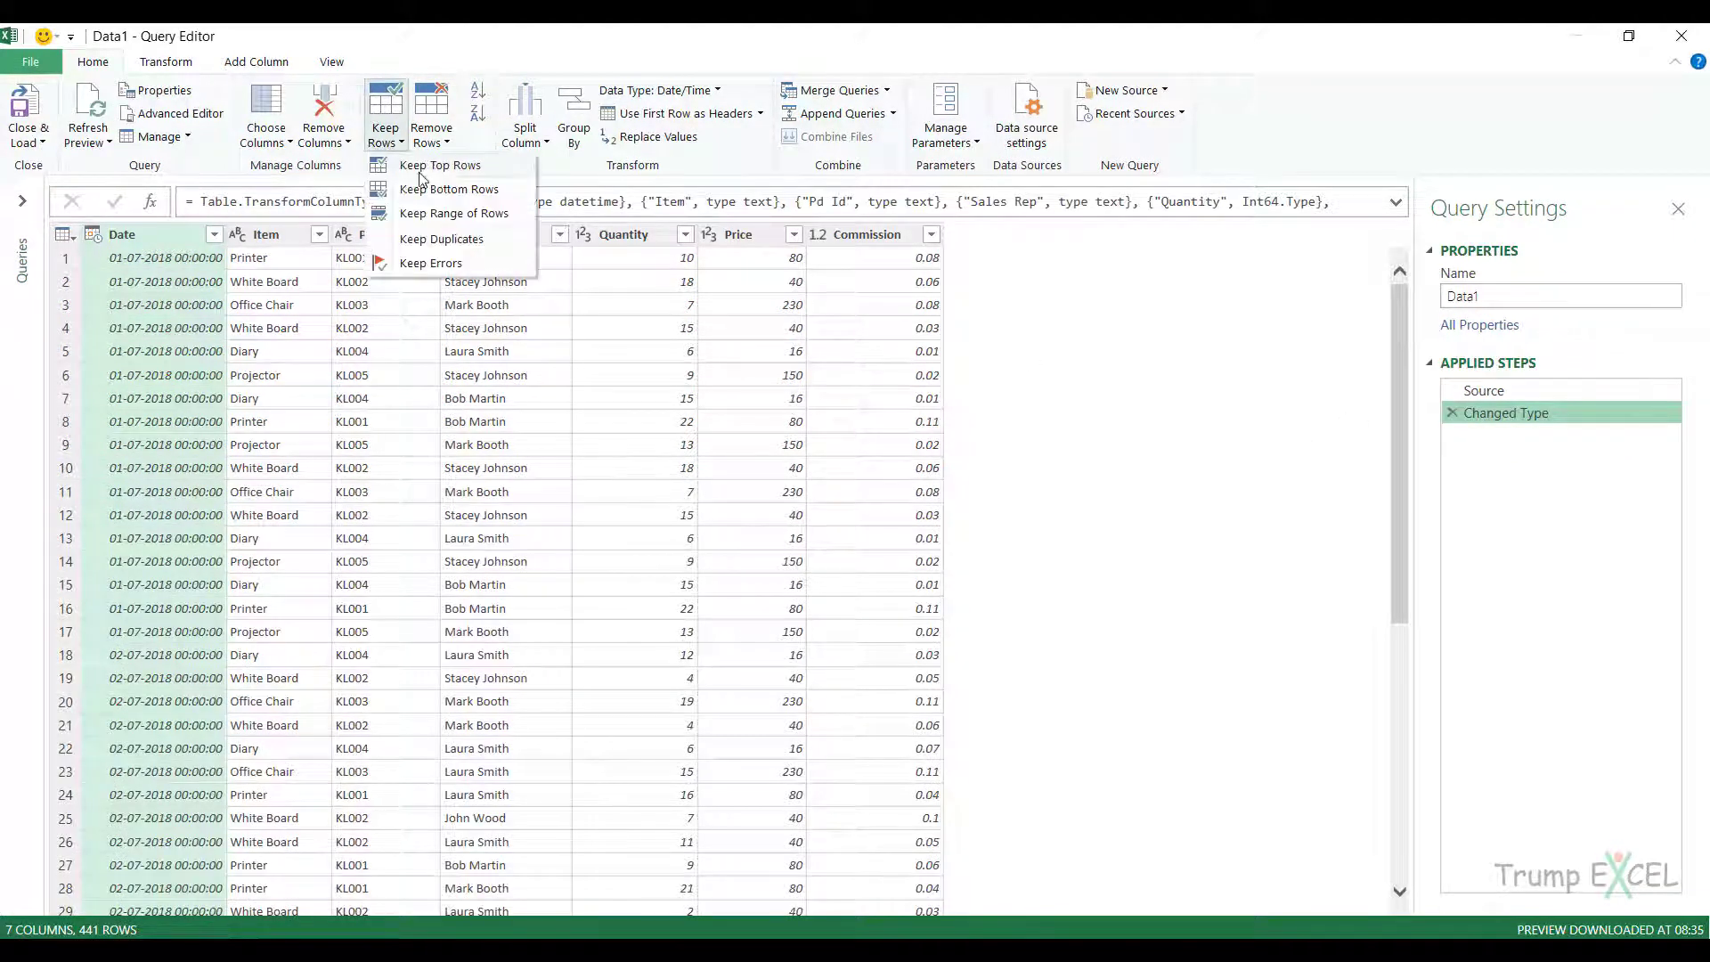
click(459, 214)
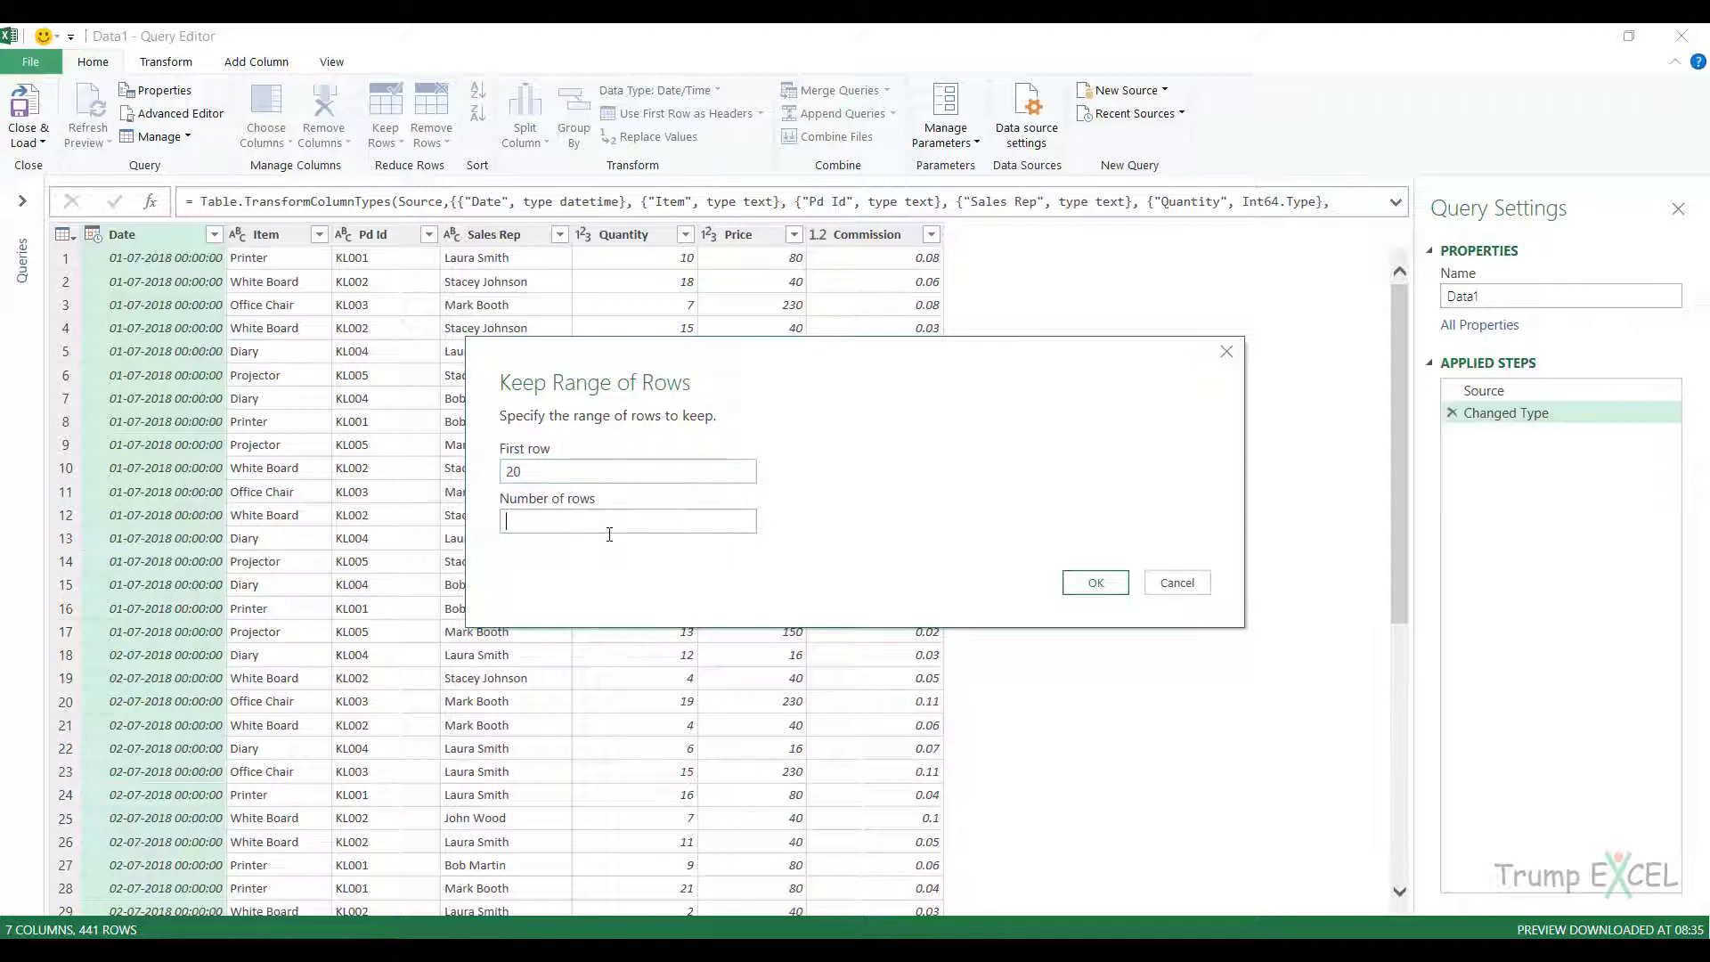
click(1095, 582)
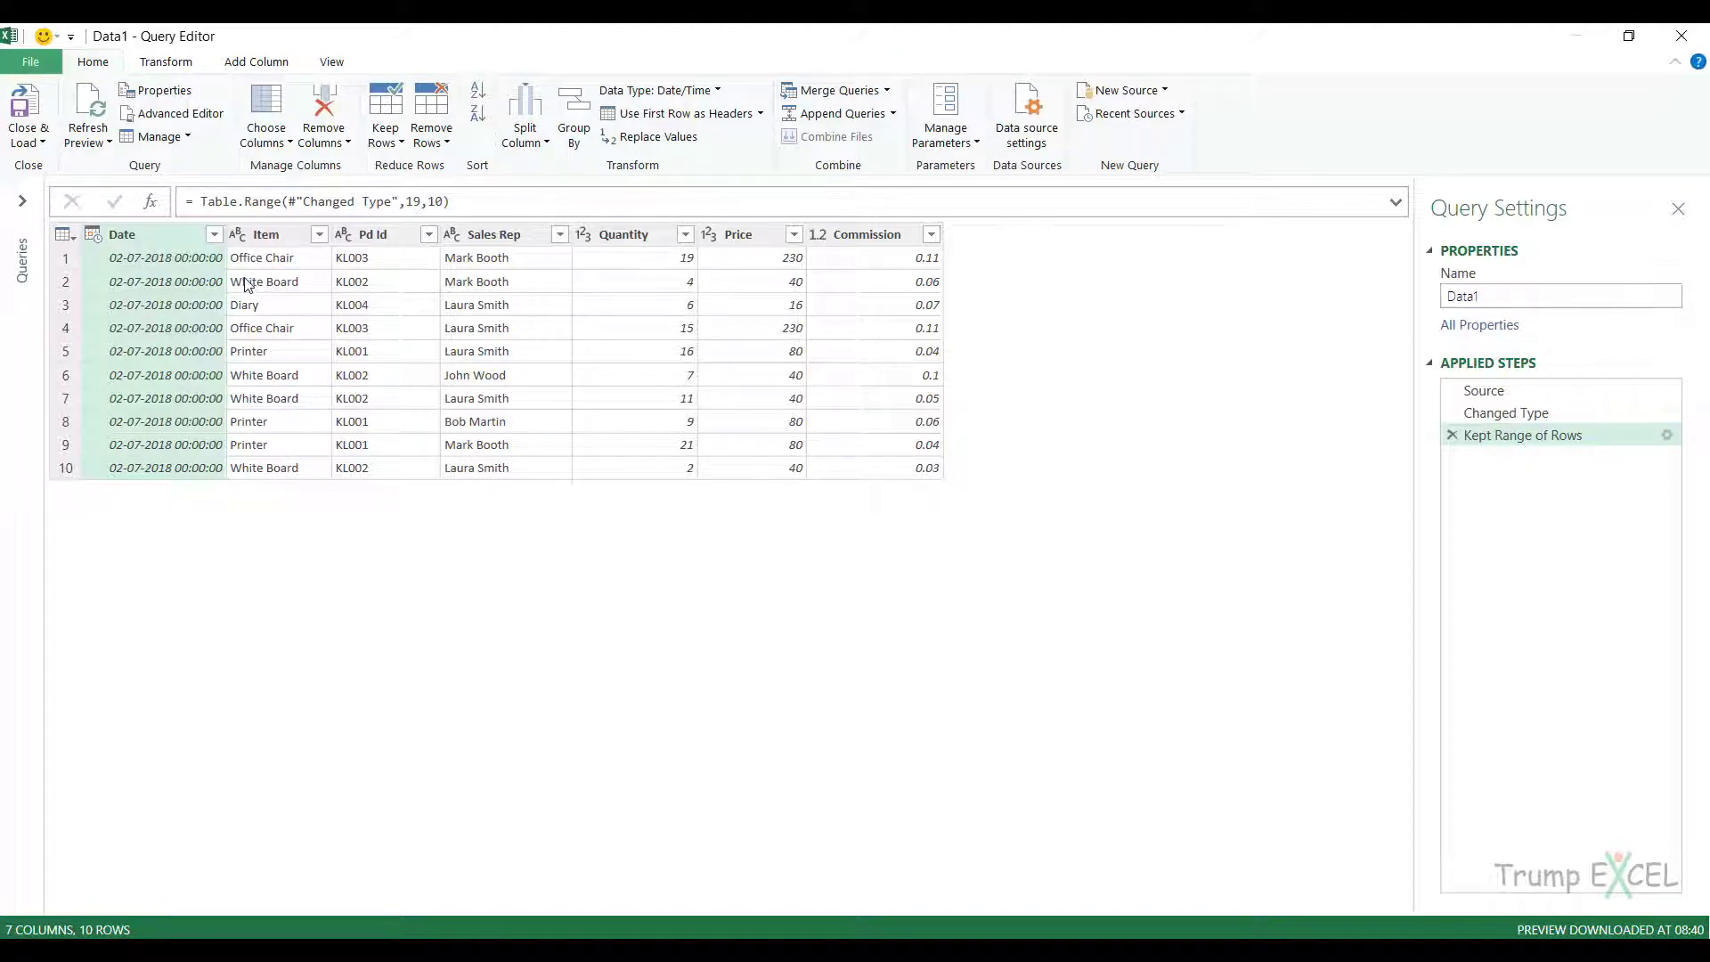
click(1452, 435)
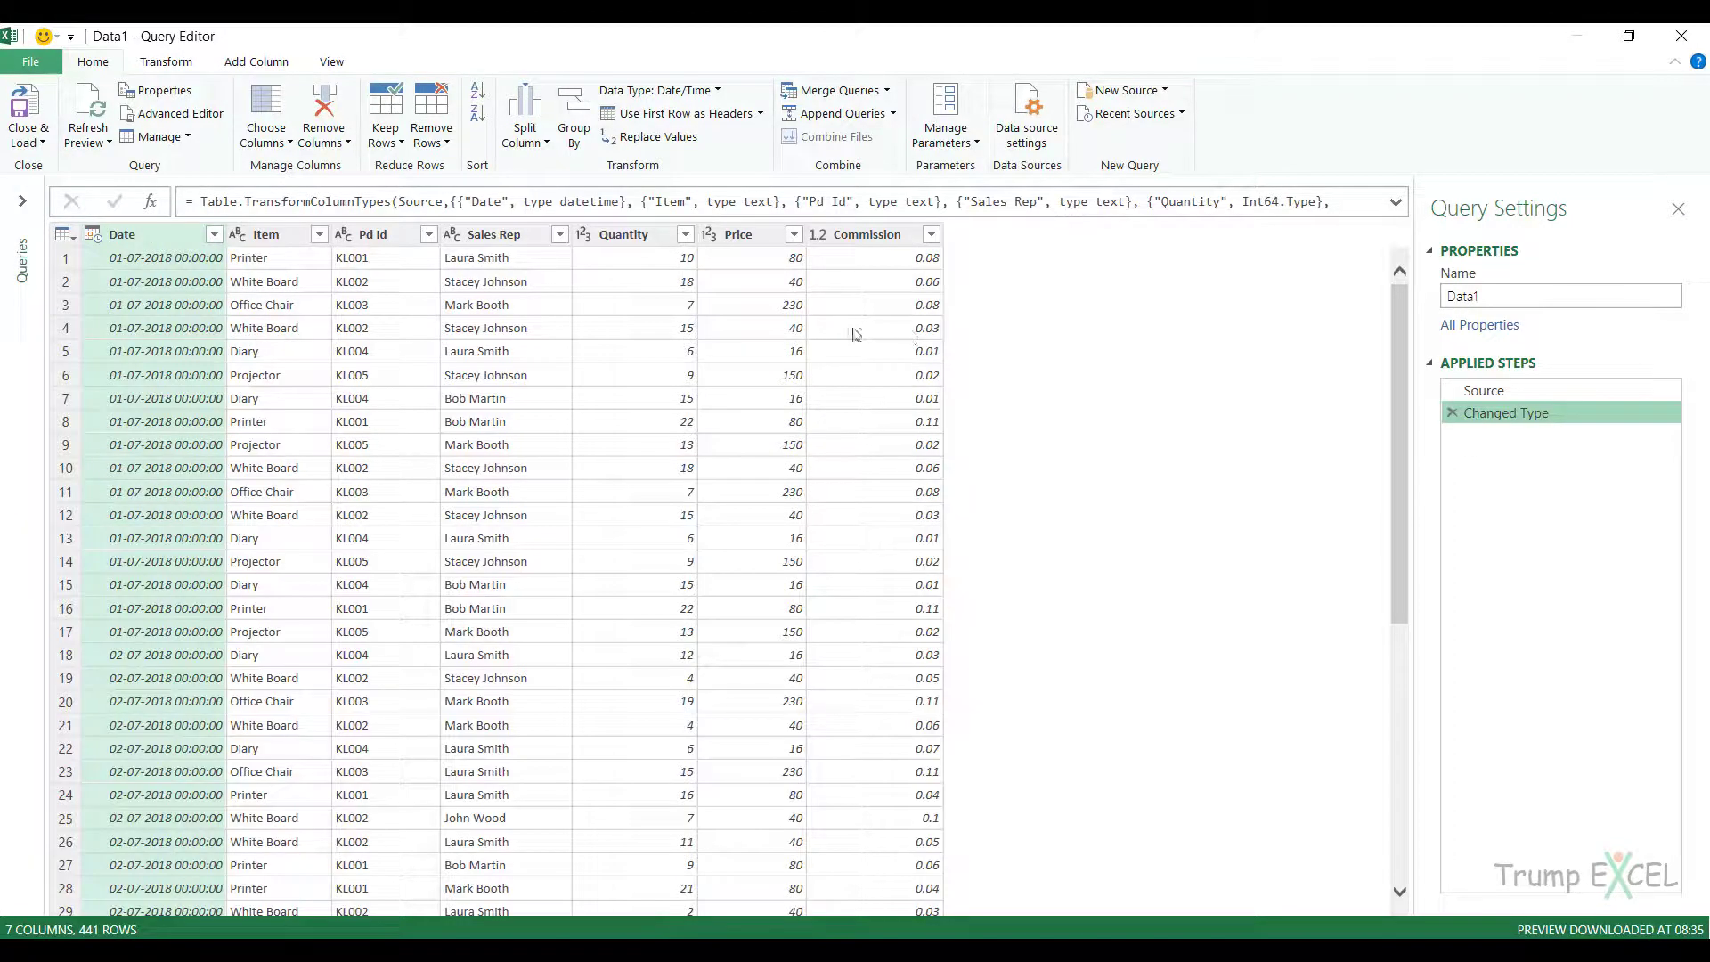
click(385, 144)
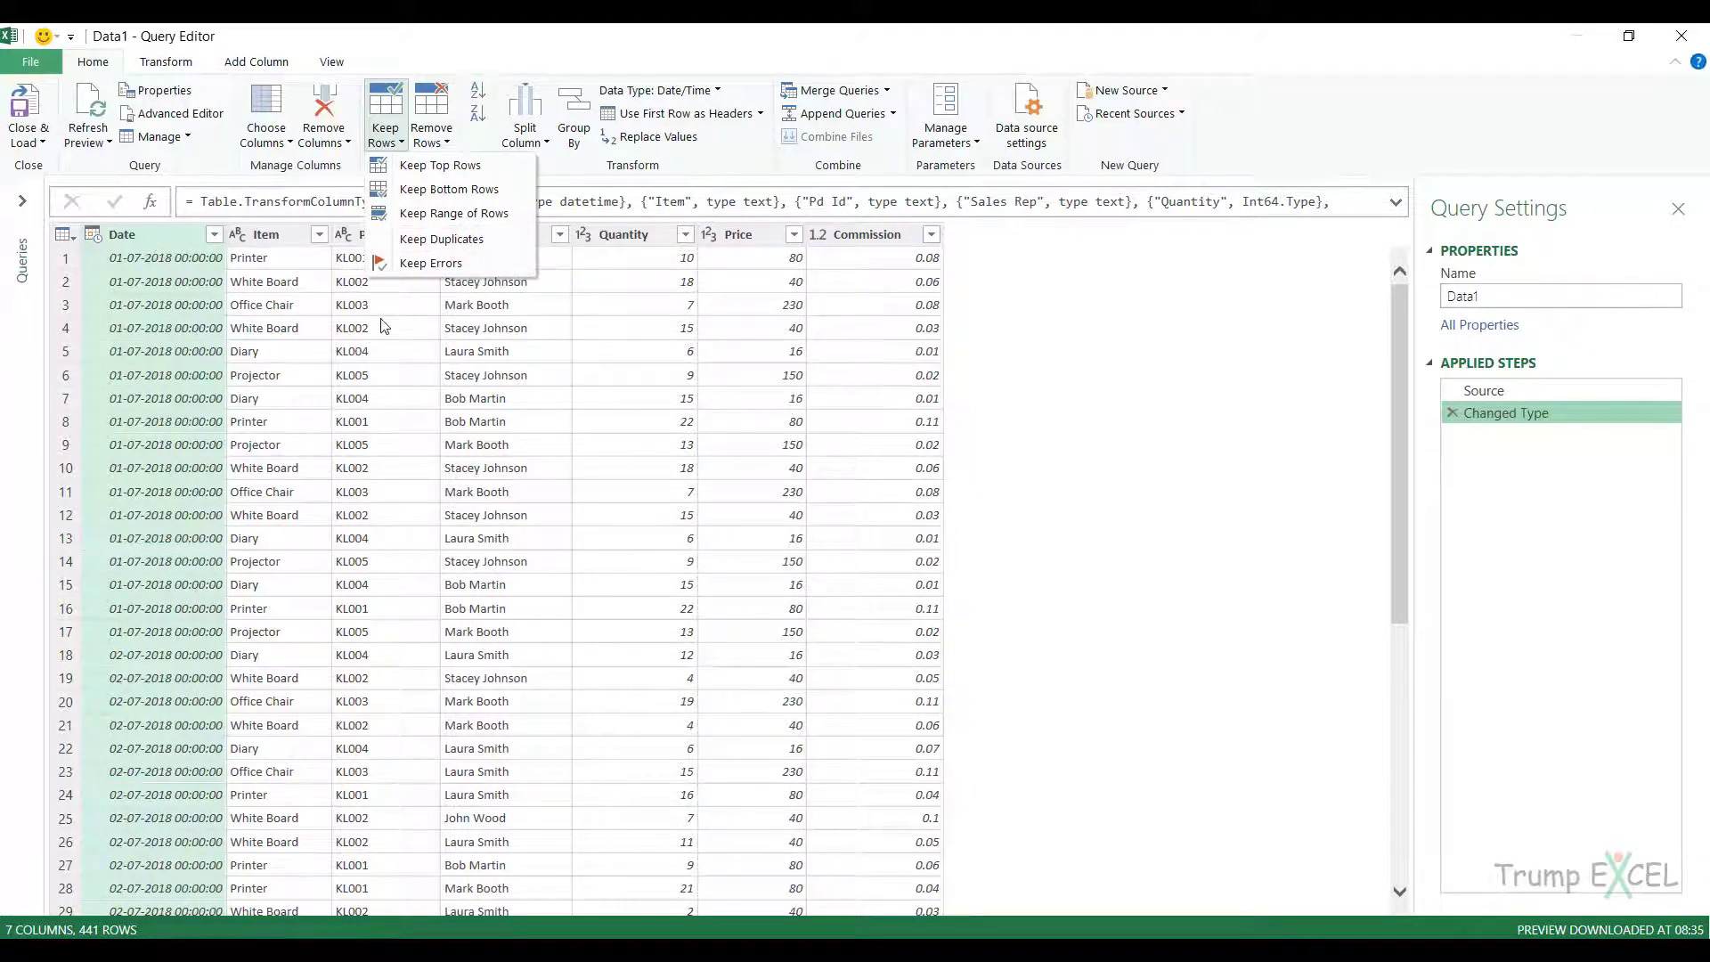
click(429, 263)
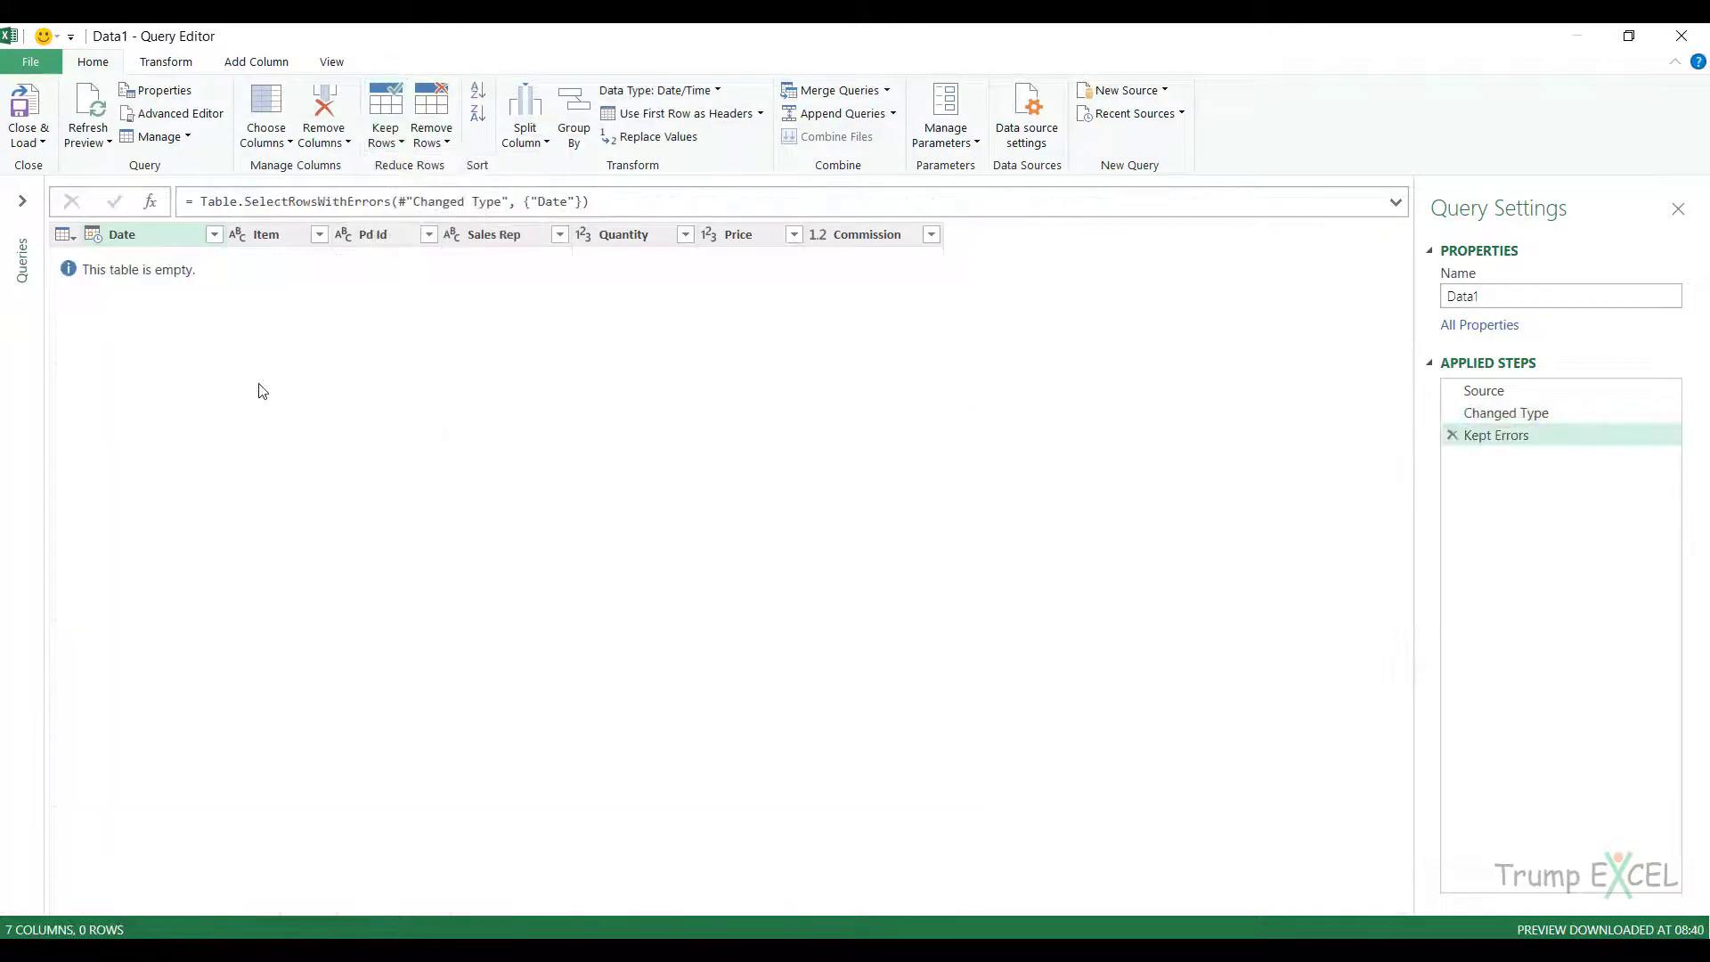
click(1452, 435)
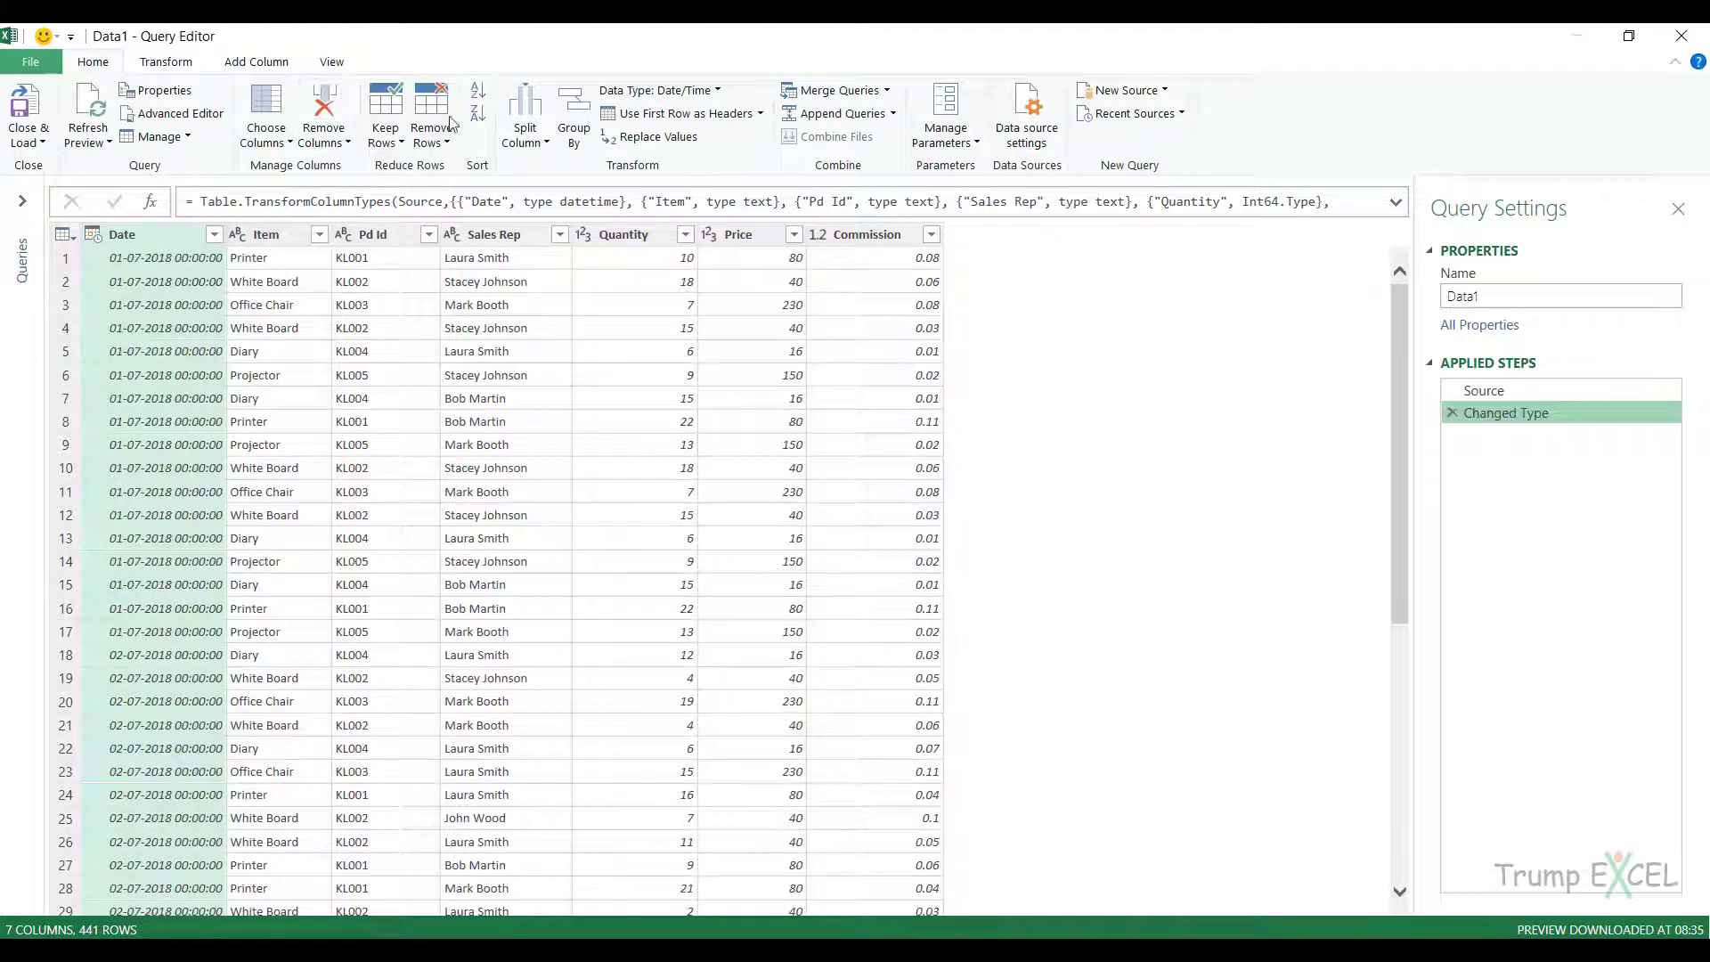
click(432, 146)
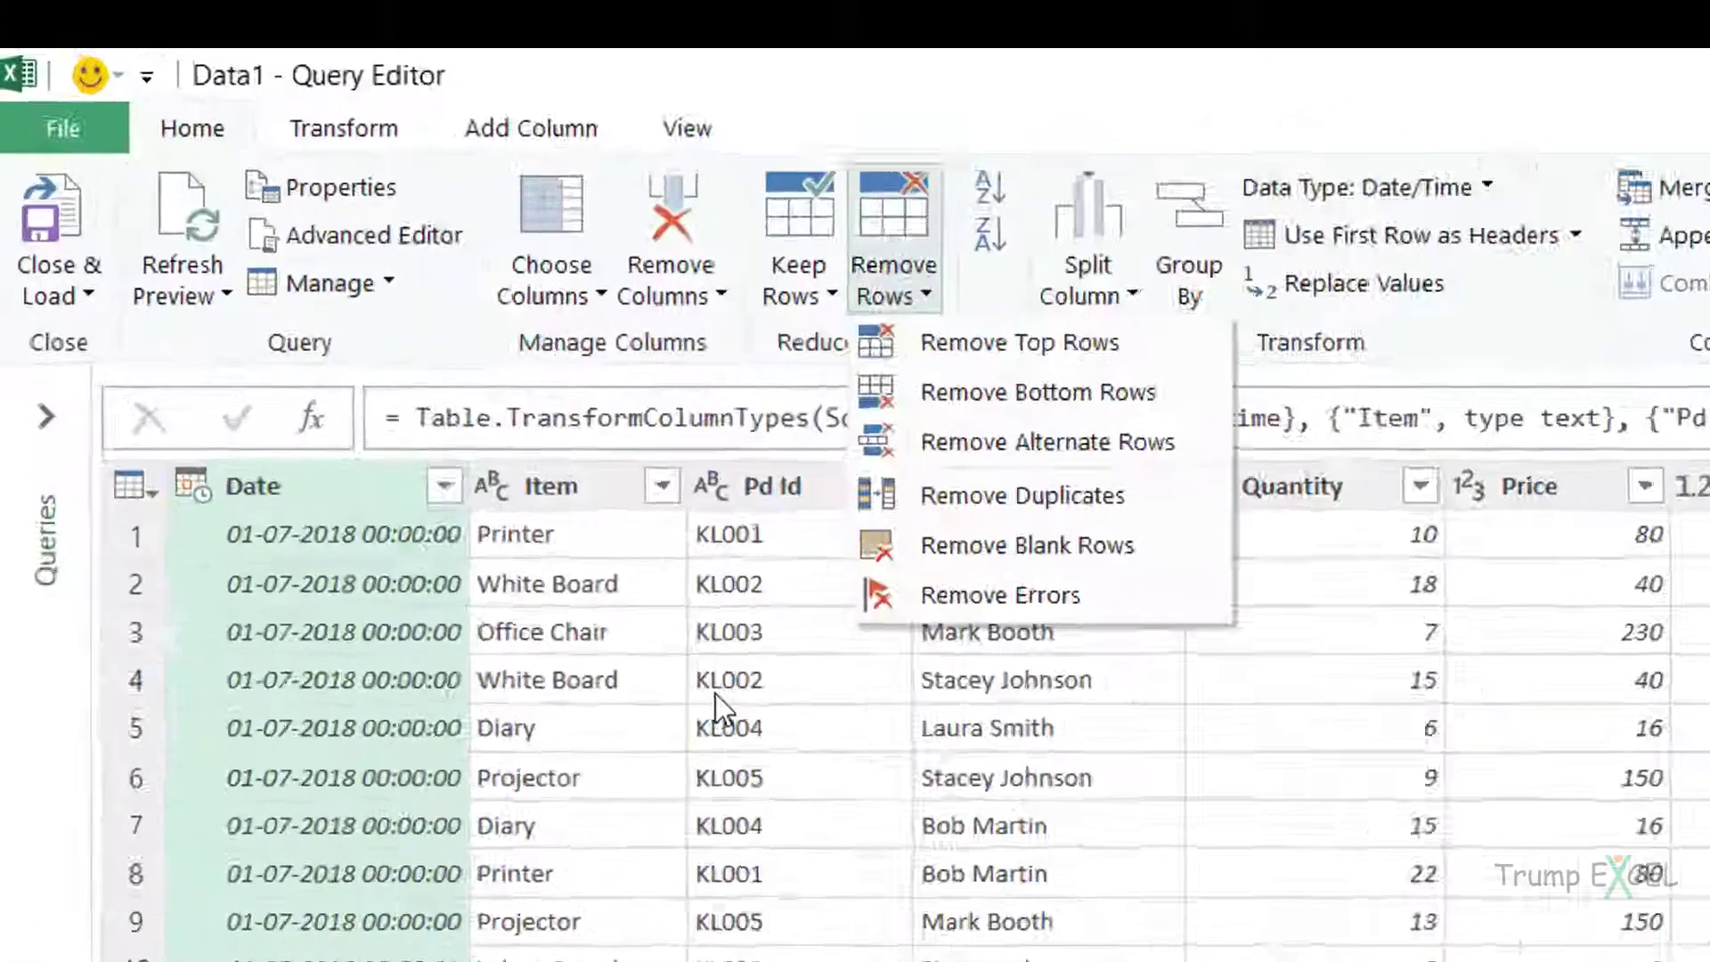
click(714, 693)
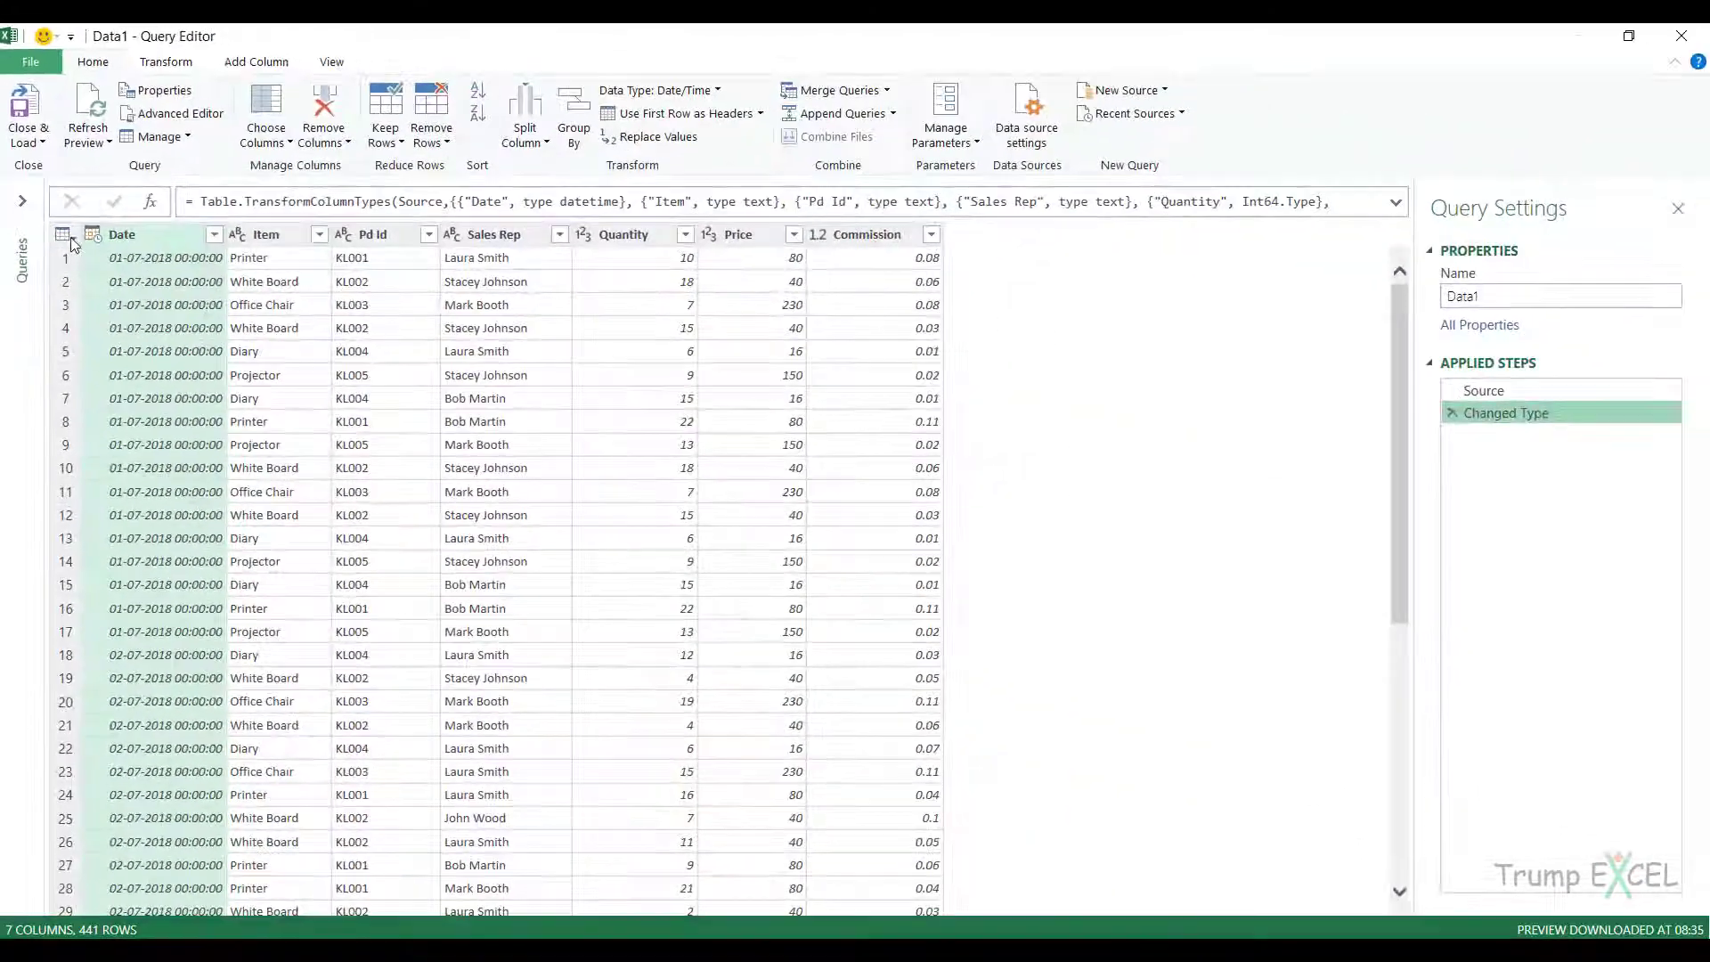
click(173, 638)
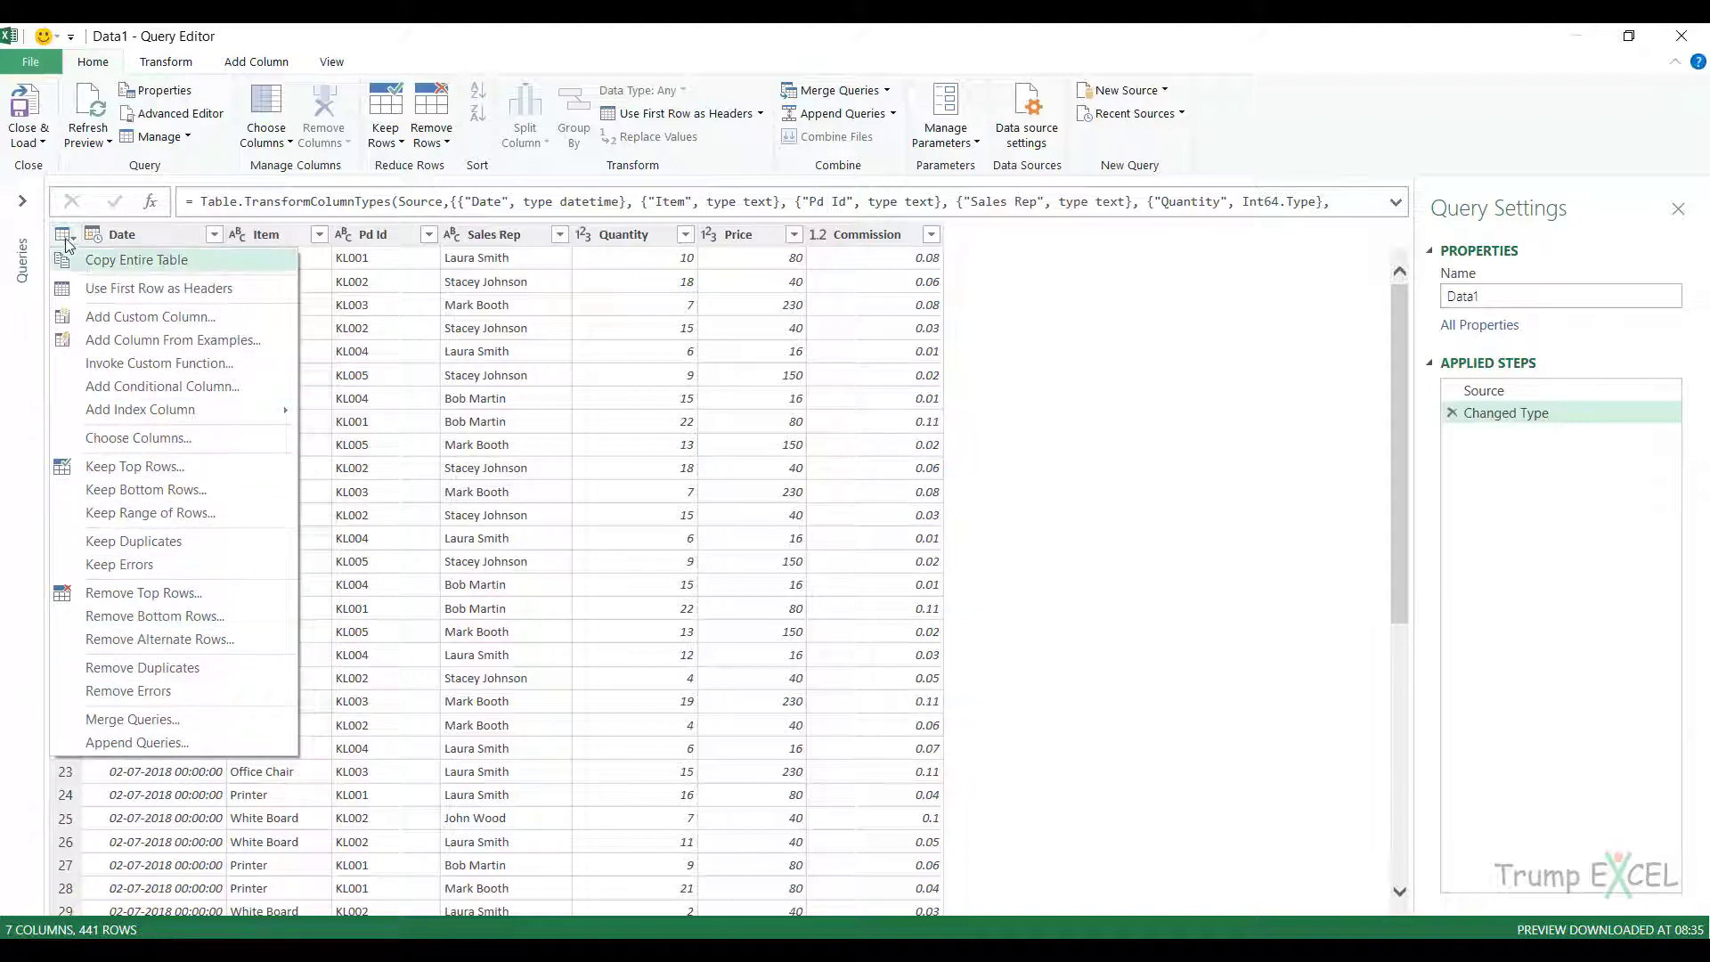
click(392, 336)
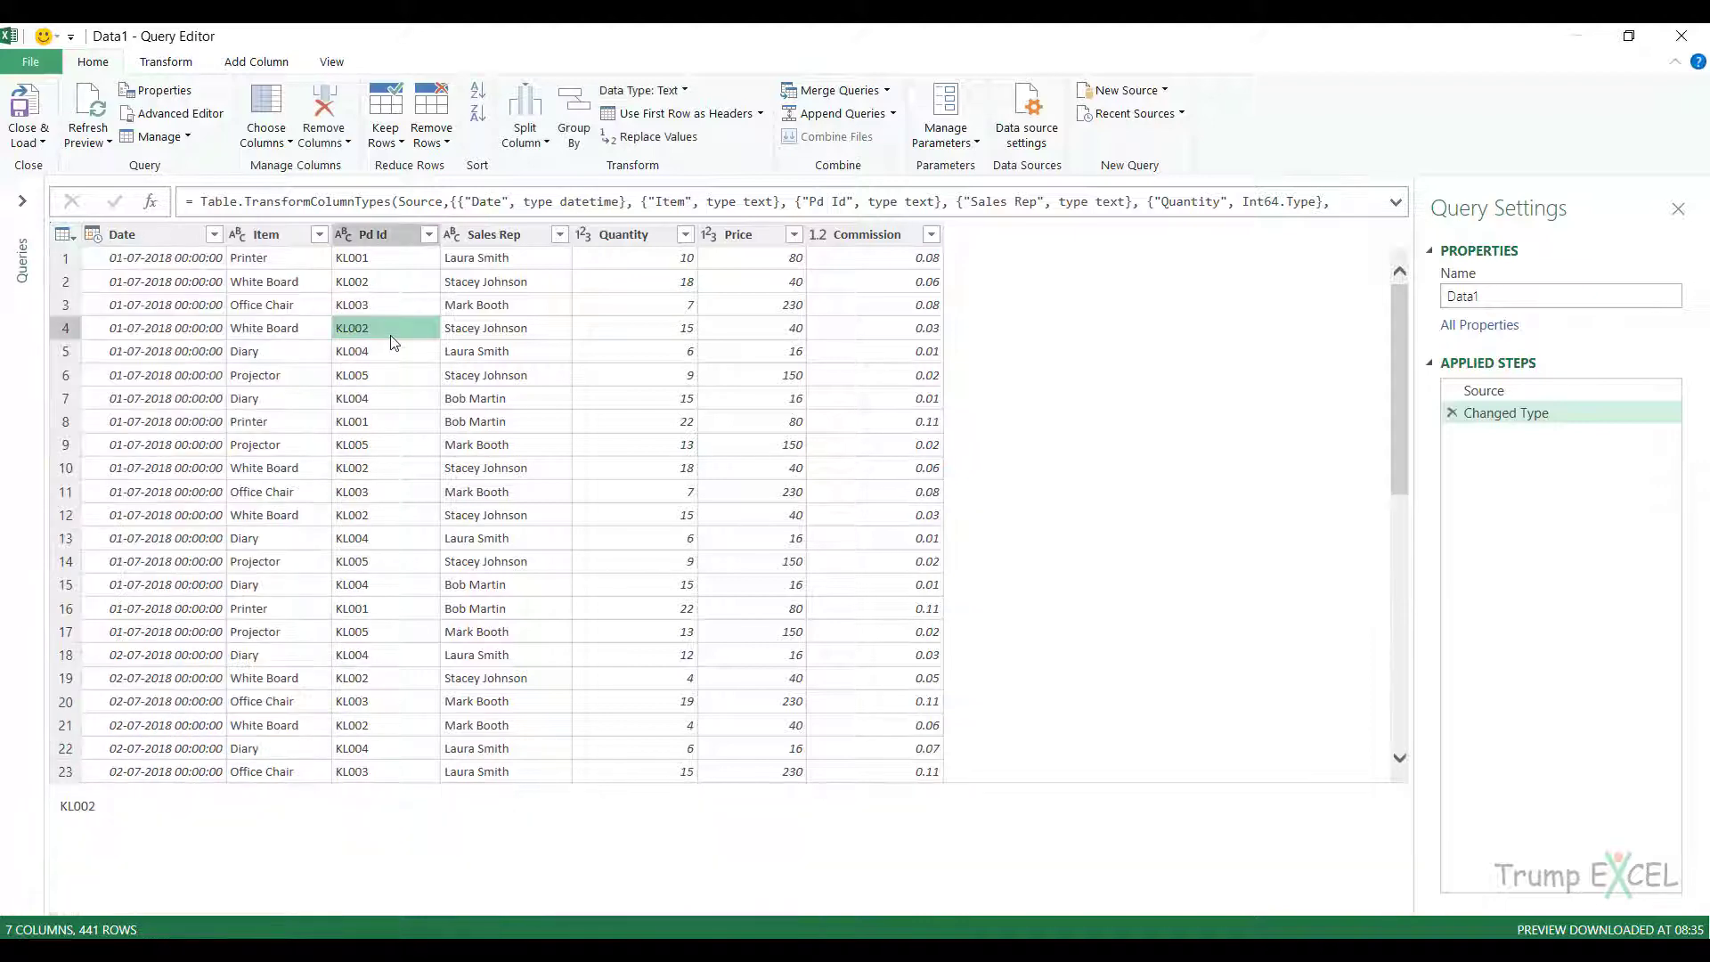